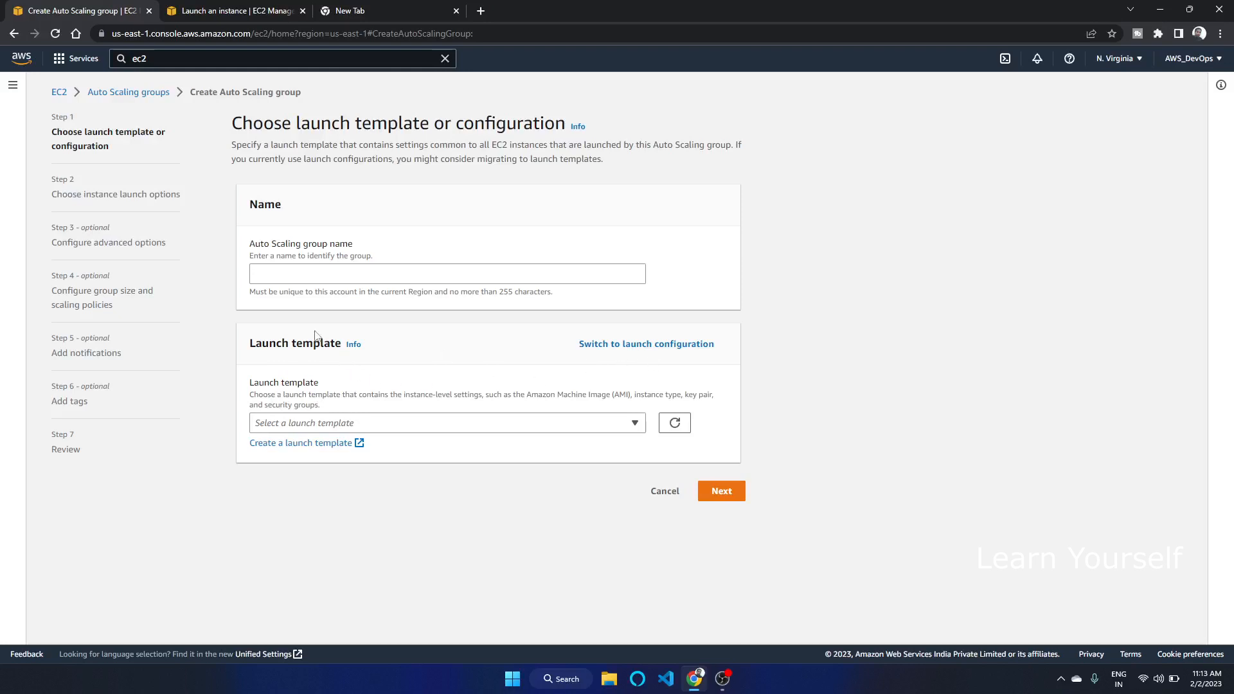
Name the Auto Scaling group ASG-1
click(264, 268)
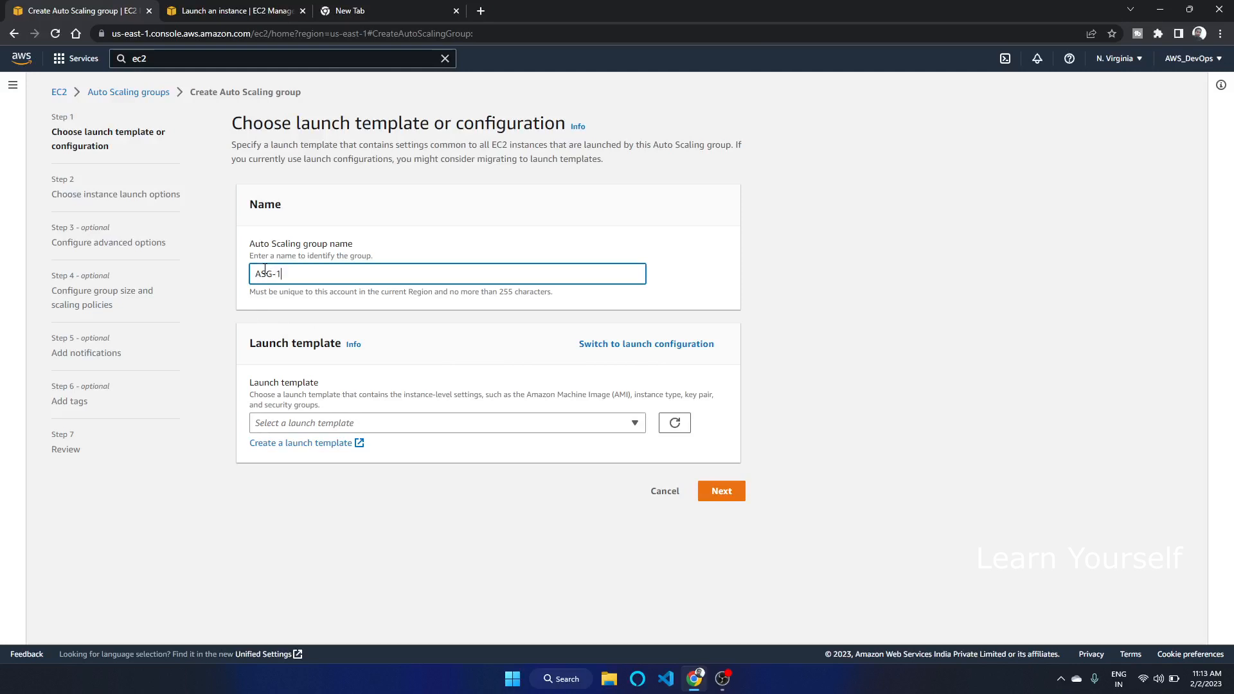
key(ctrl+a)
click(617, 346)
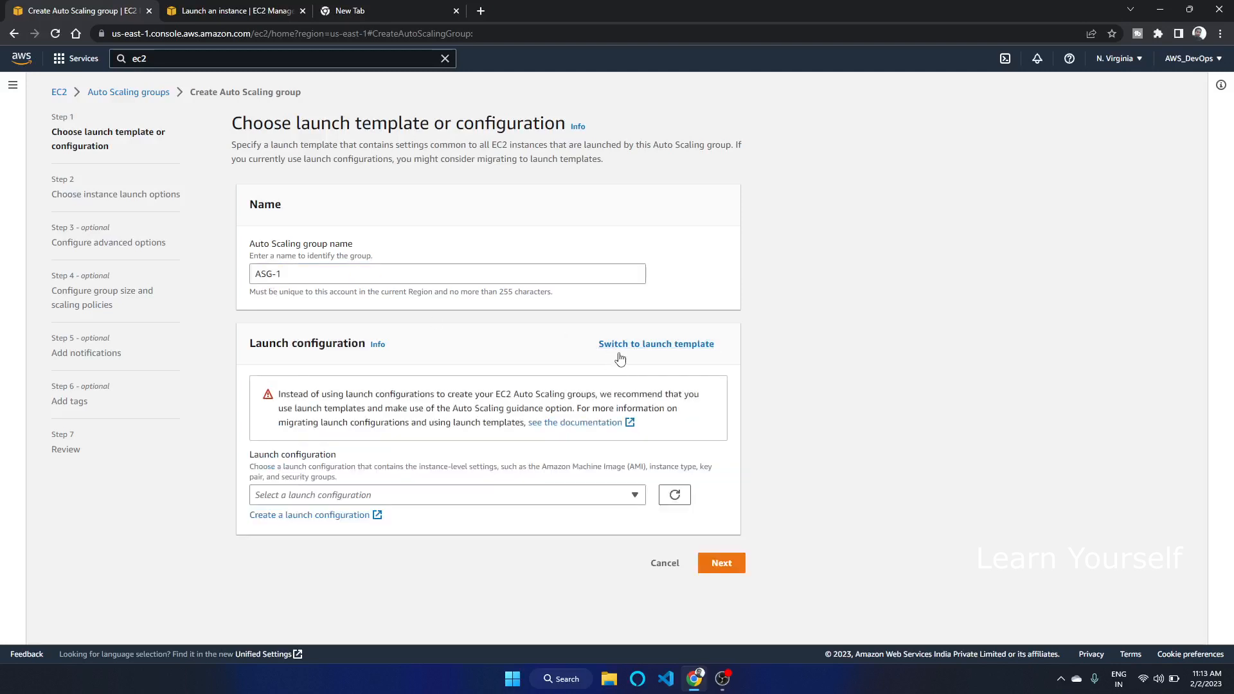
click(633, 345)
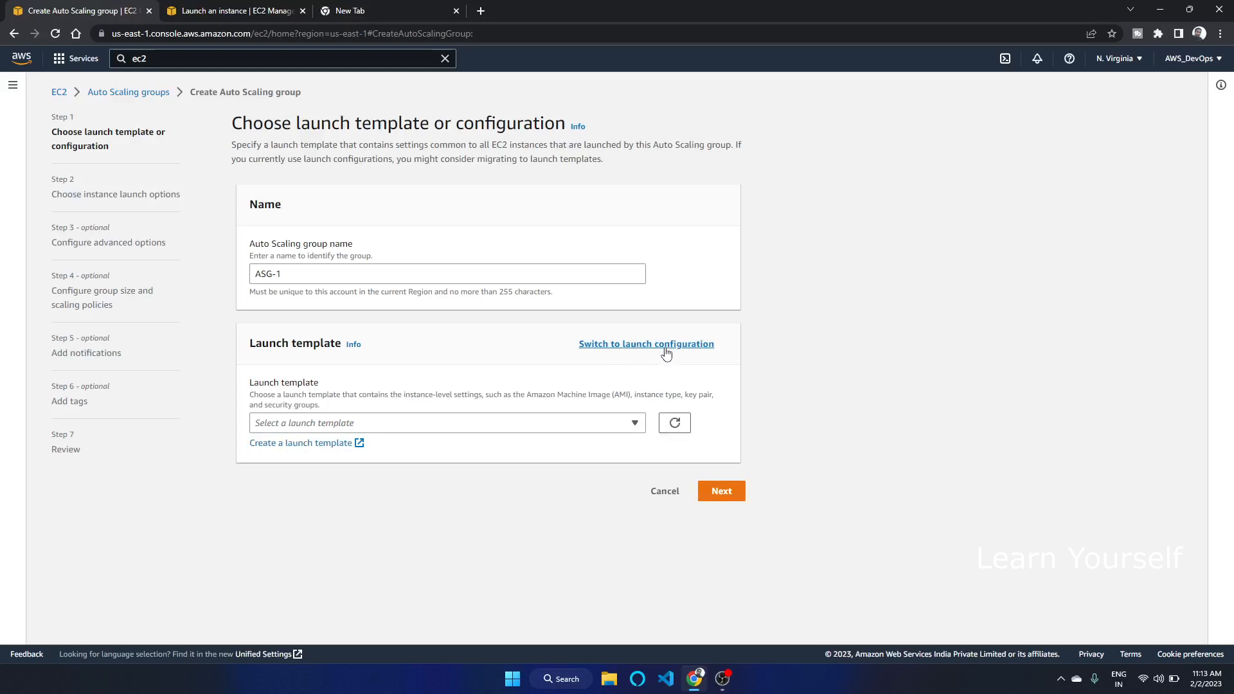
click(307, 428)
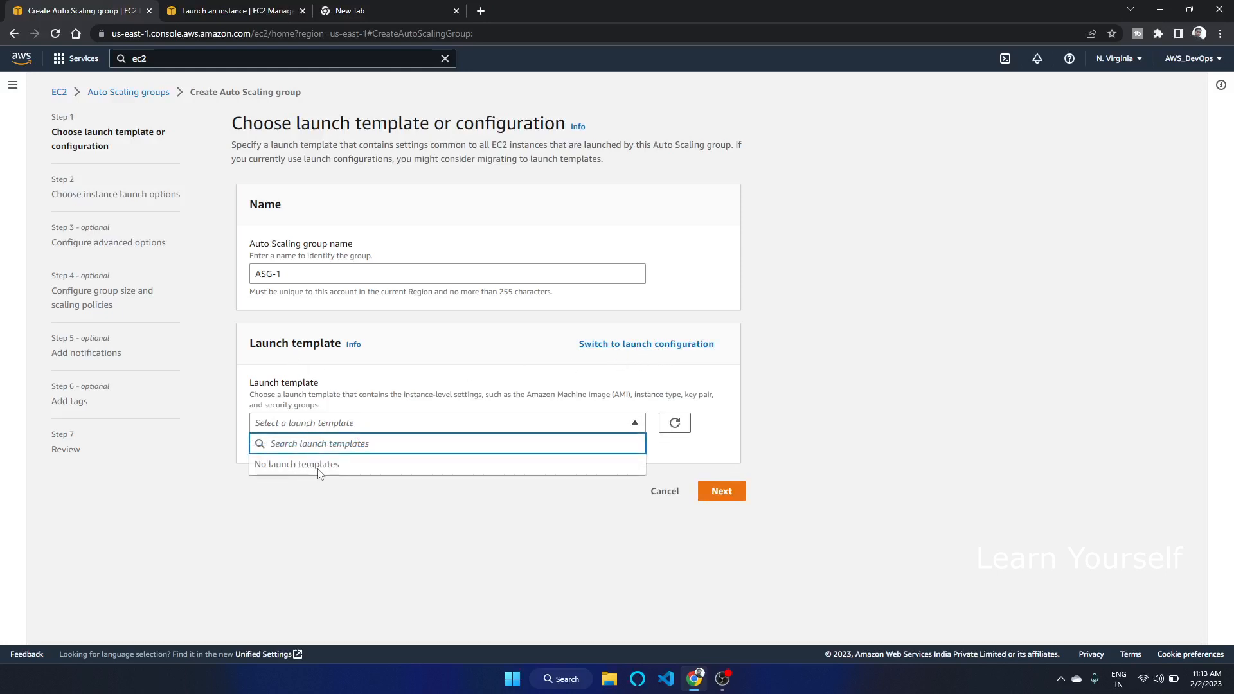
click(308, 496)
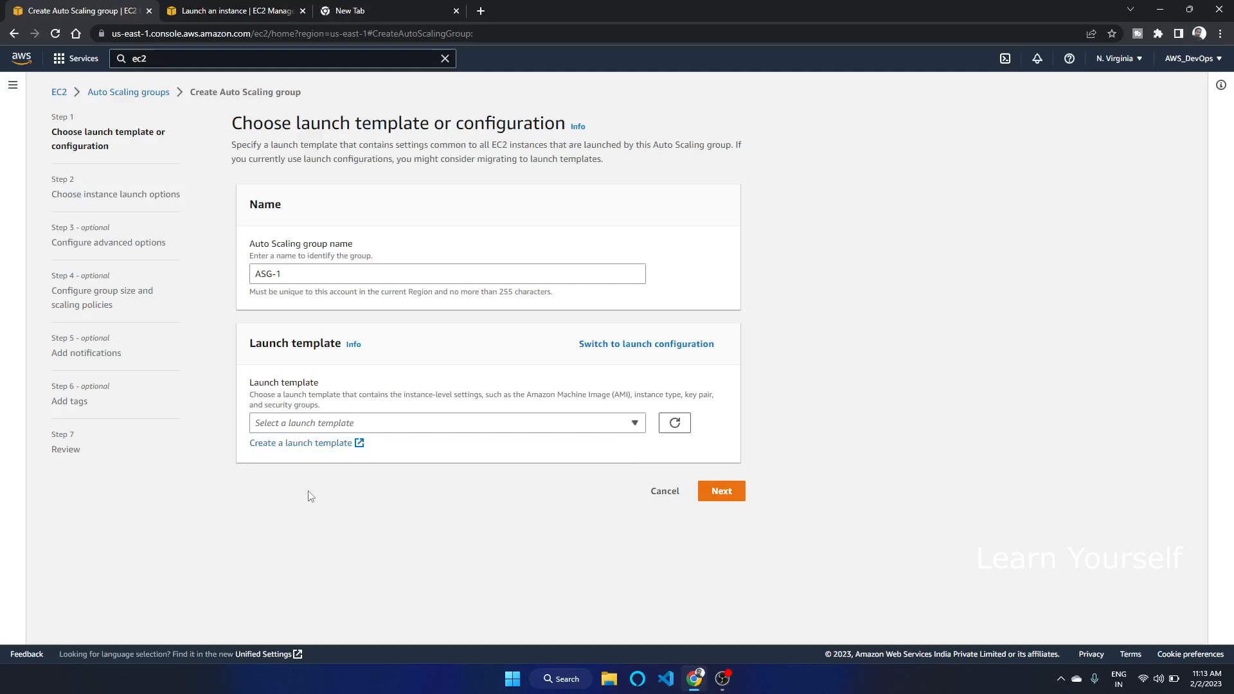
Switch to a launch configuration and select Launch conf-1
click(620, 345)
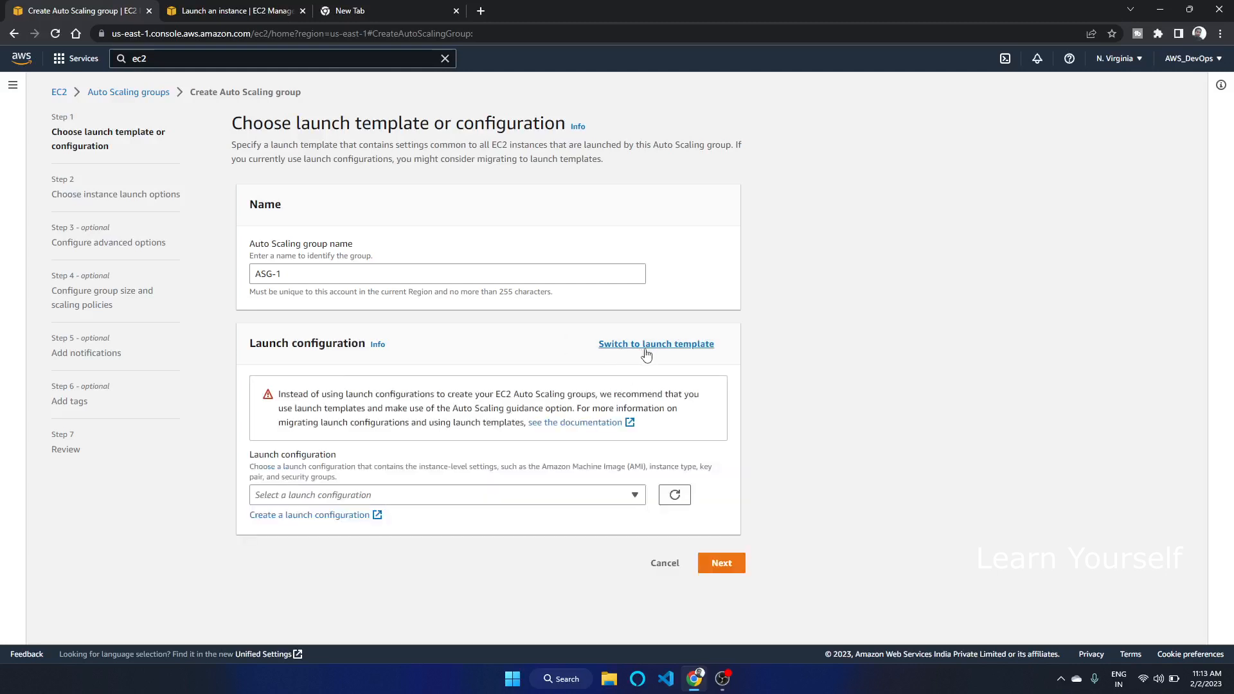
click(622, 497)
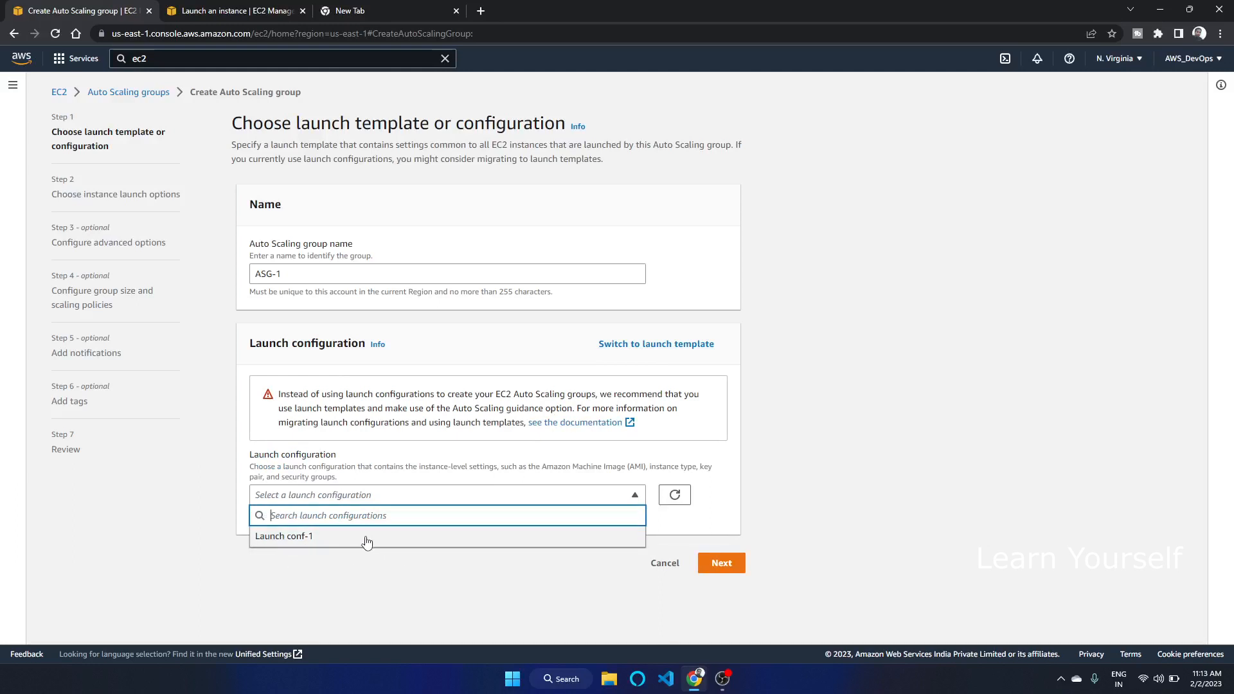
click(292, 540)
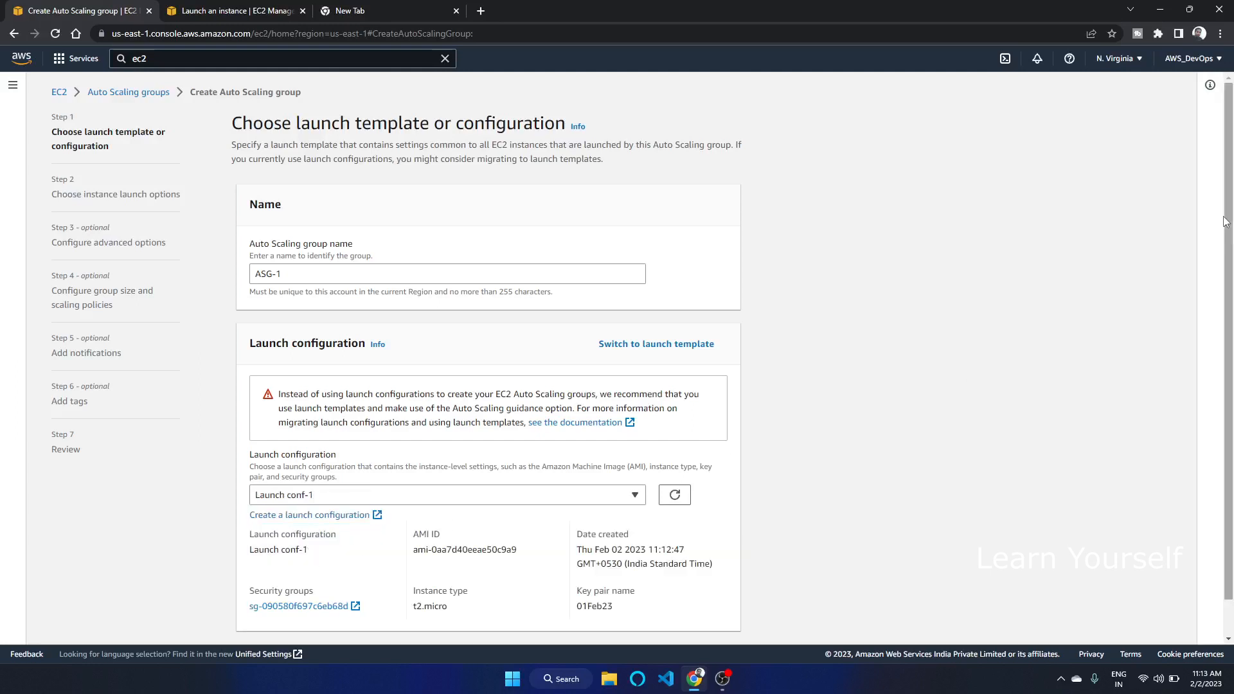
Examine the selected launch configuration's AMI ID, instance type and key pair name
scroll(1205, 325, down, 1)
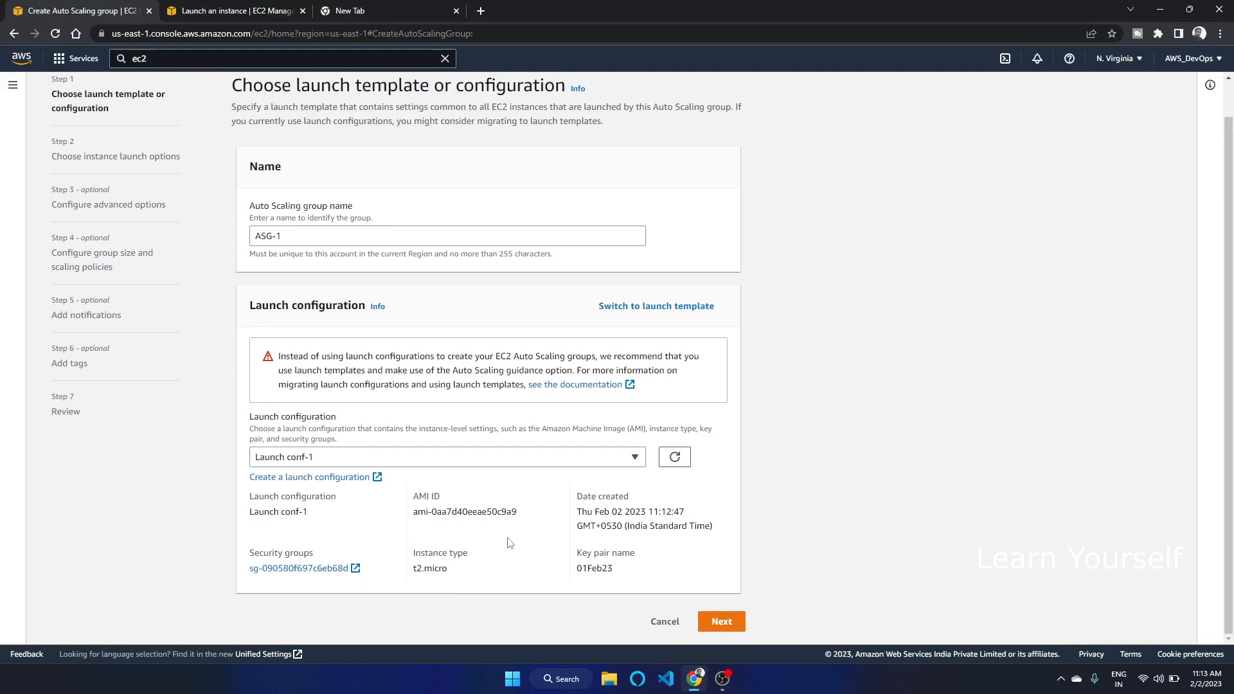
drag(321, 514, 259, 518)
drag(413, 512, 507, 512)
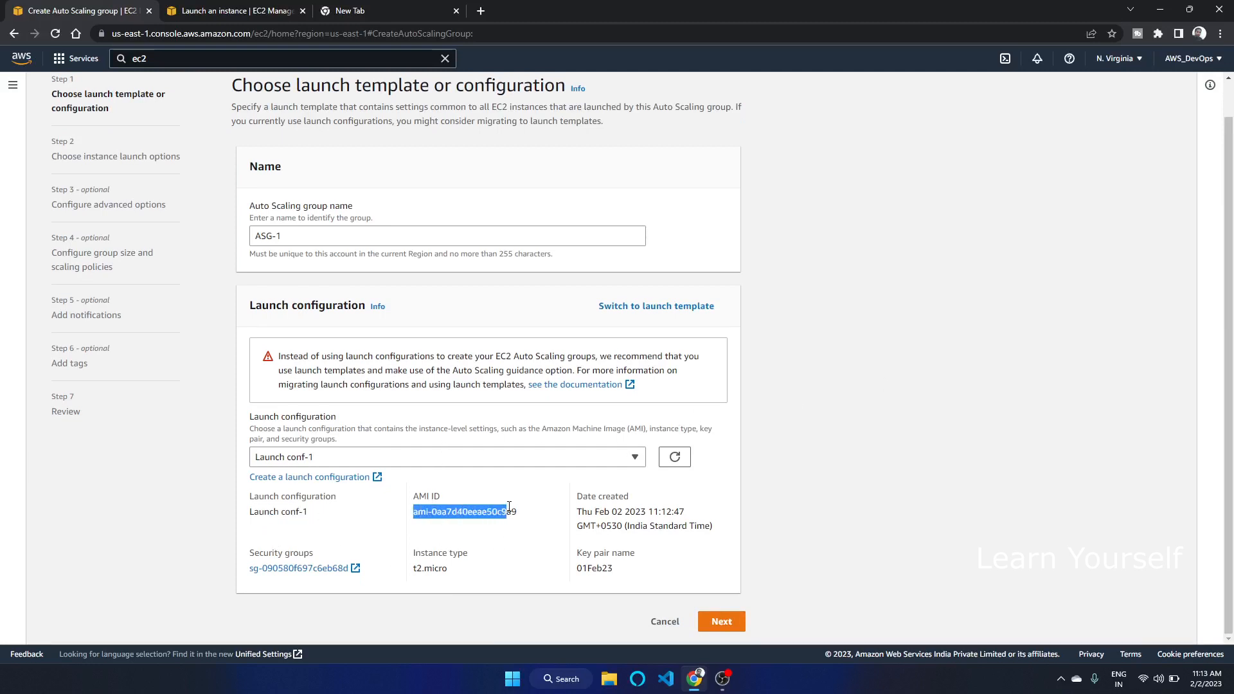
drag(475, 575, 417, 574)
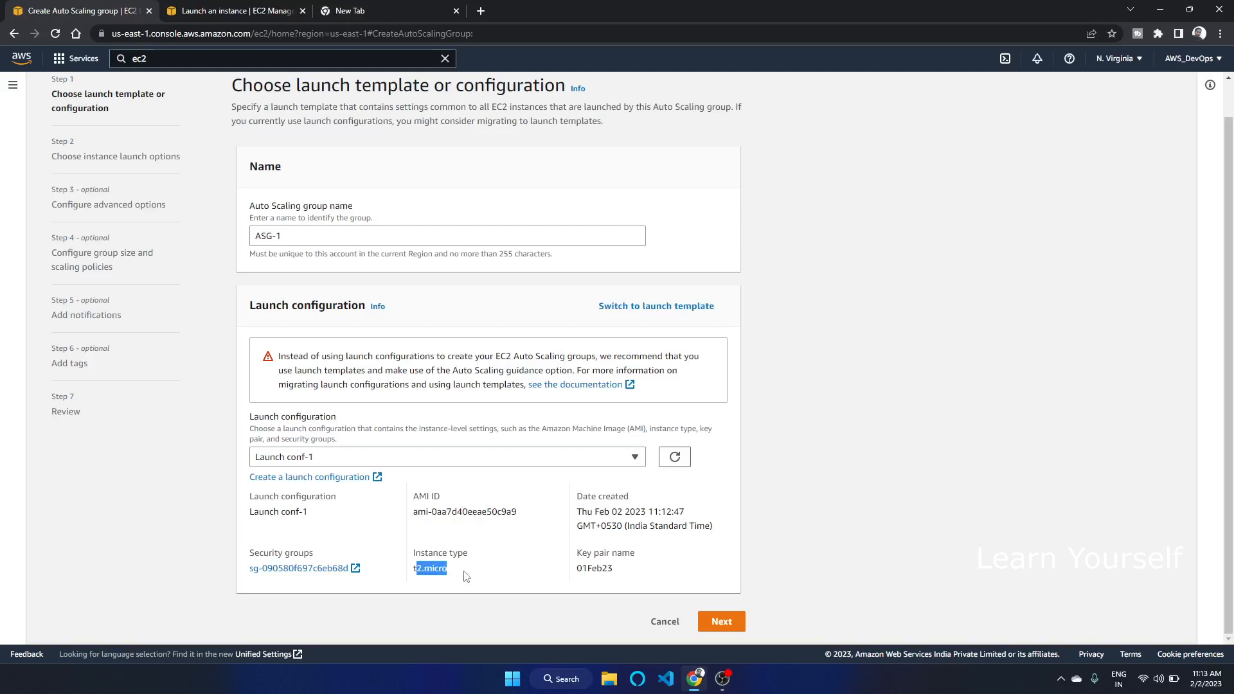
drag(609, 568, 574, 572)
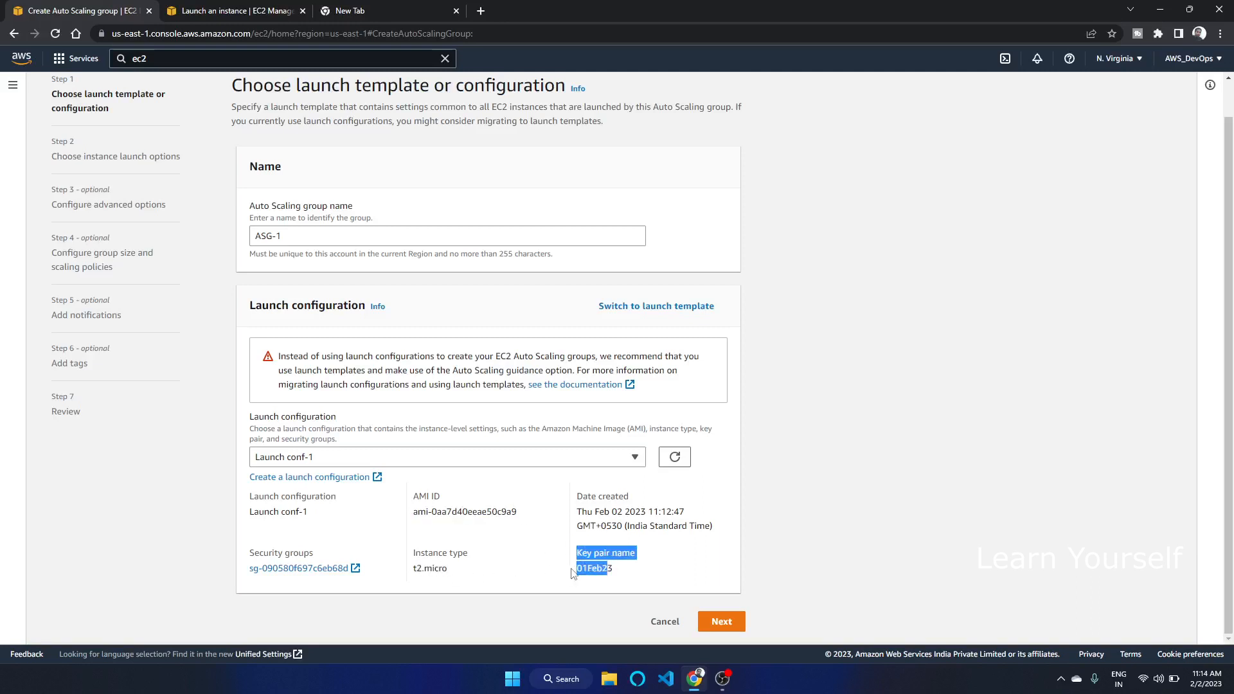
click(543, 528)
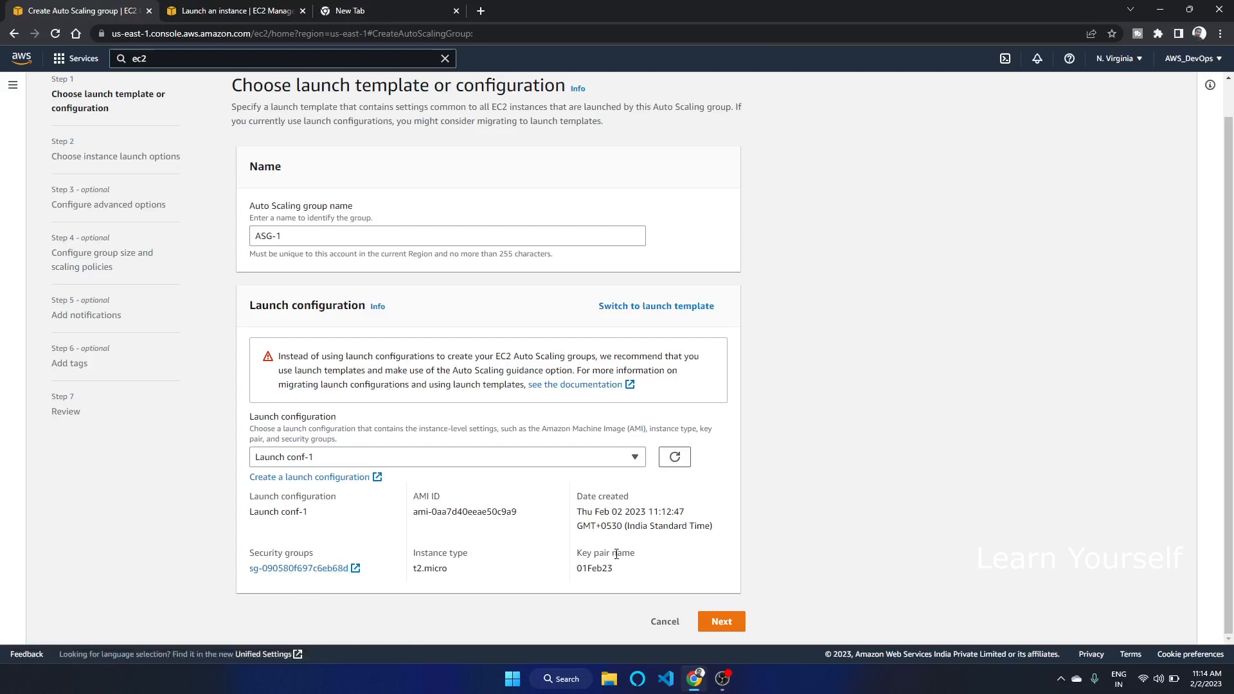
Proceed to instance launch options and choose the default VPC vpc-0efa64248cd0f74ff
click(721, 622)
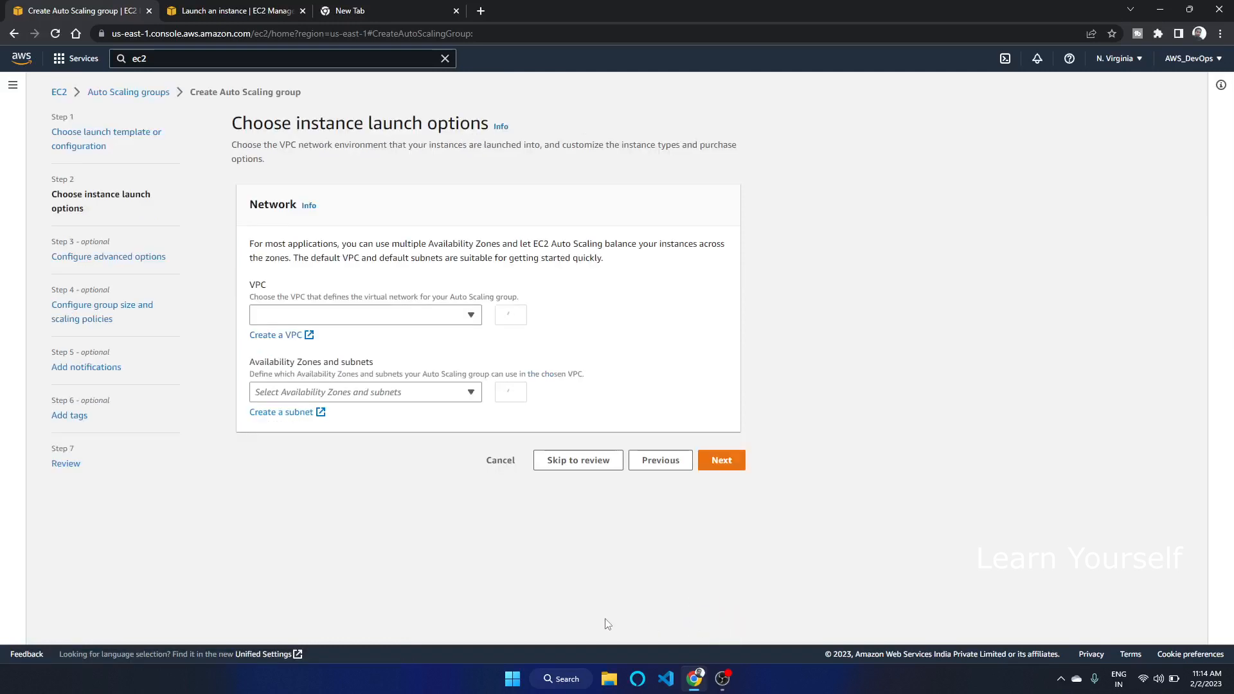
click(467, 326)
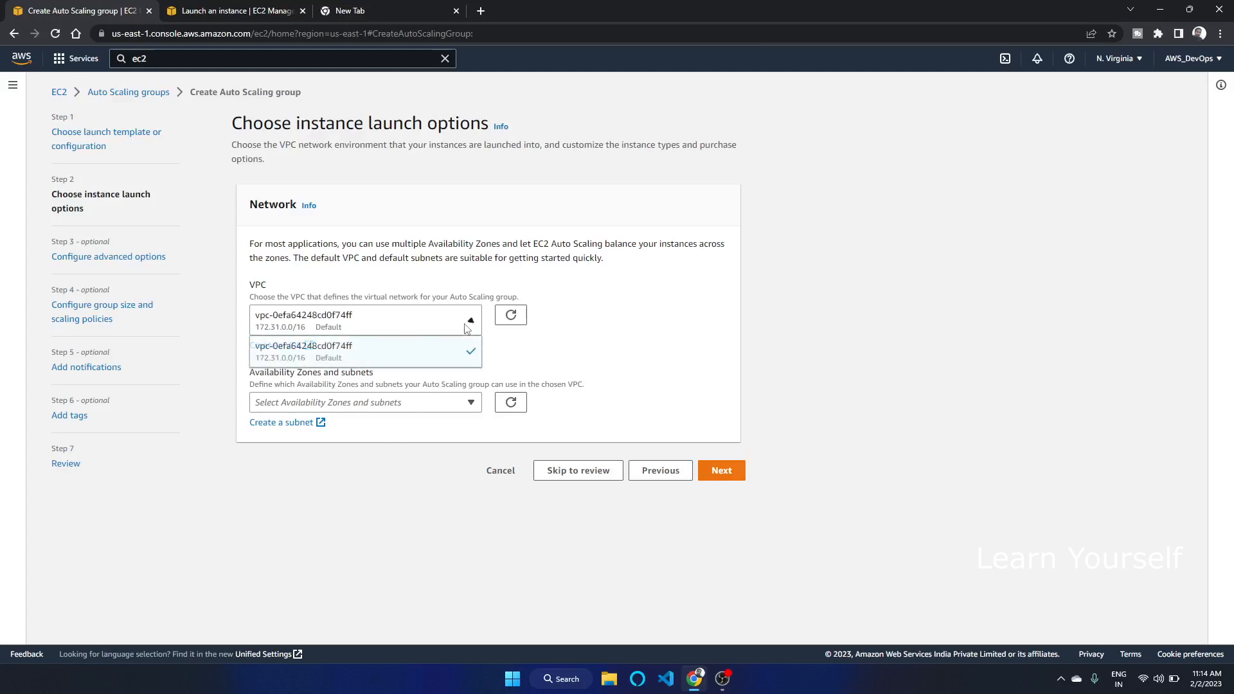
click(397, 352)
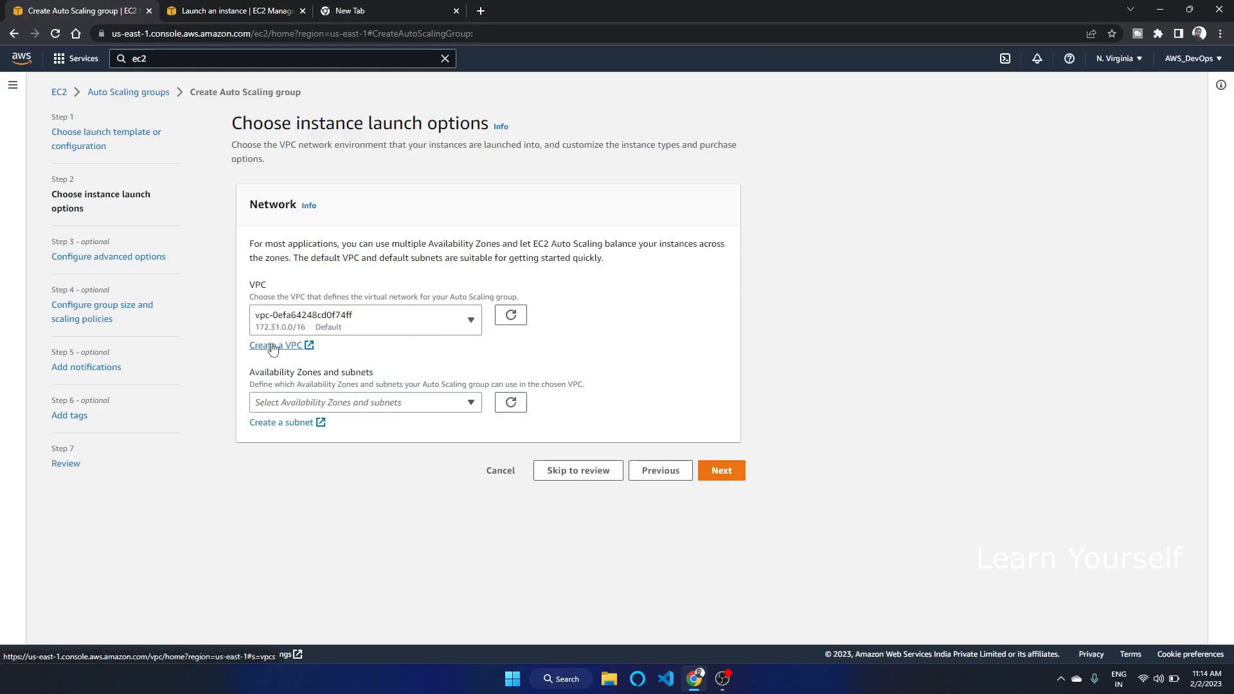
Select the us-east-1a, us-east-1b and us-east-1c subnets as availability zones and continue
click(429, 410)
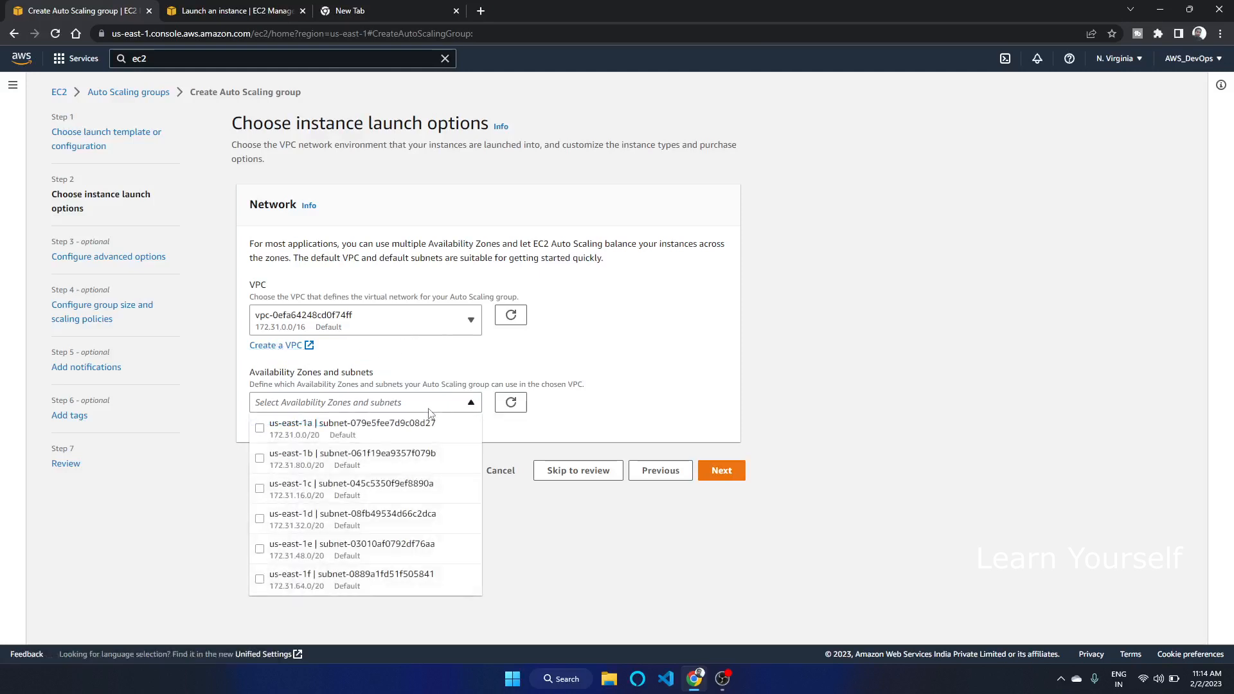
click(326, 431)
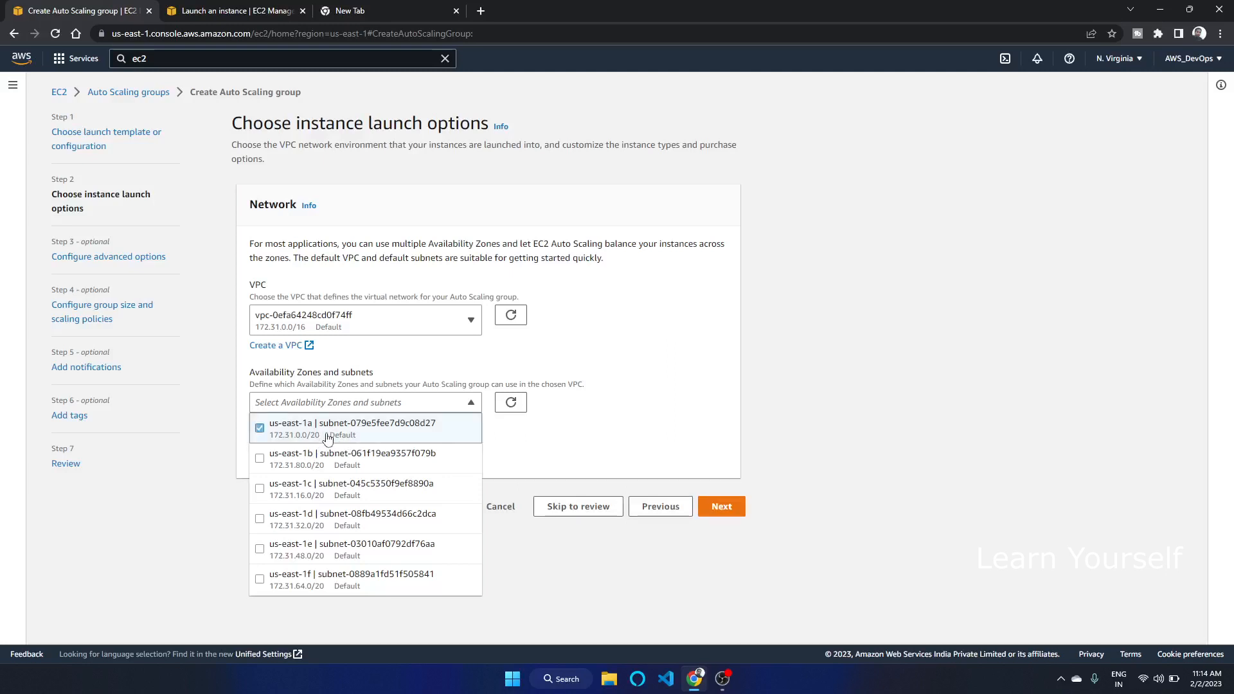
click(304, 467)
click(299, 495)
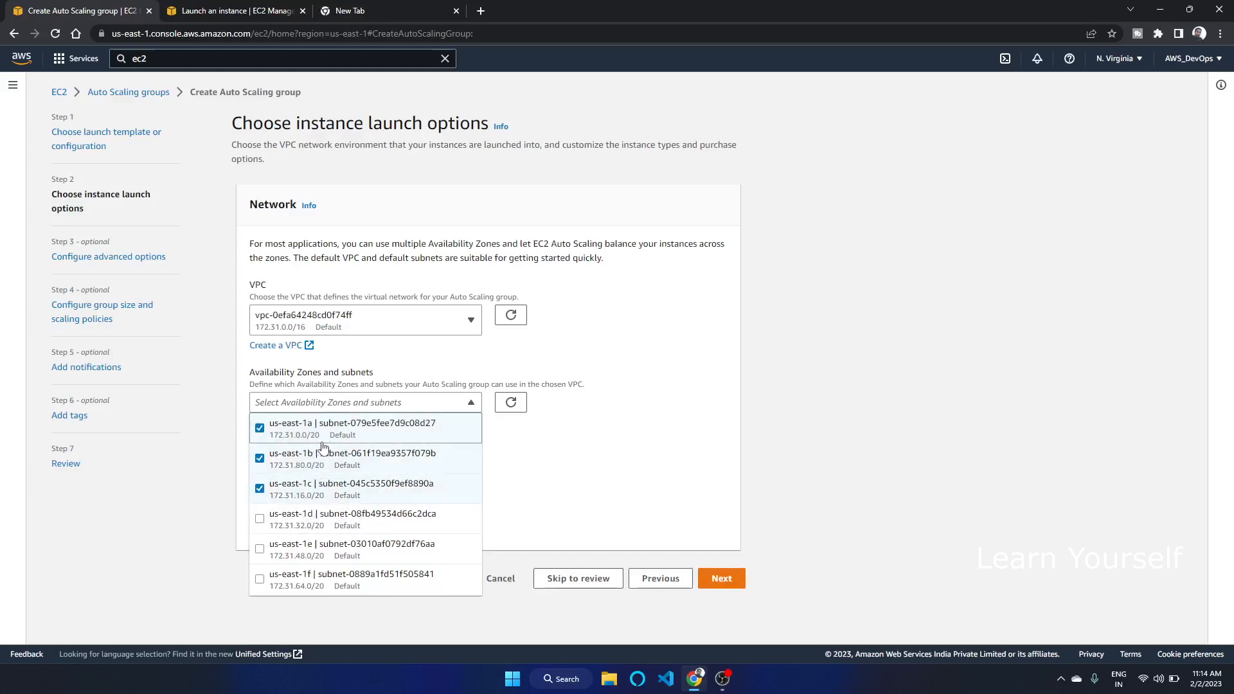
click(874, 441)
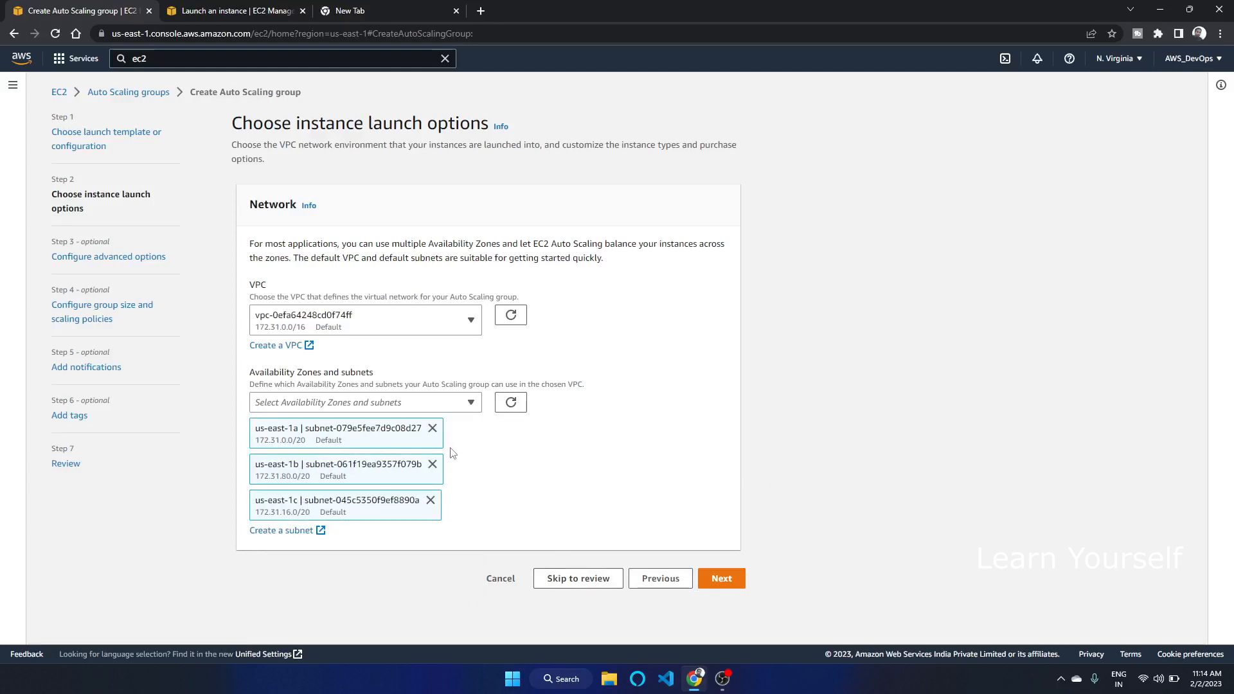
click(468, 403)
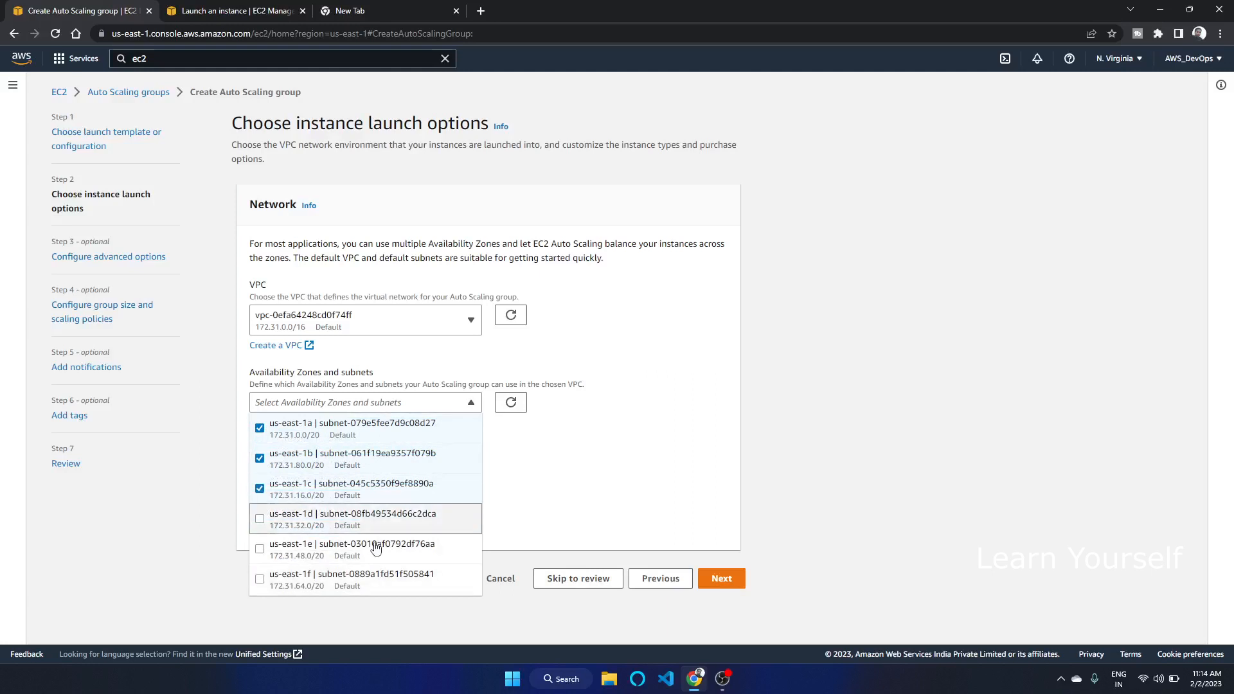
click(834, 411)
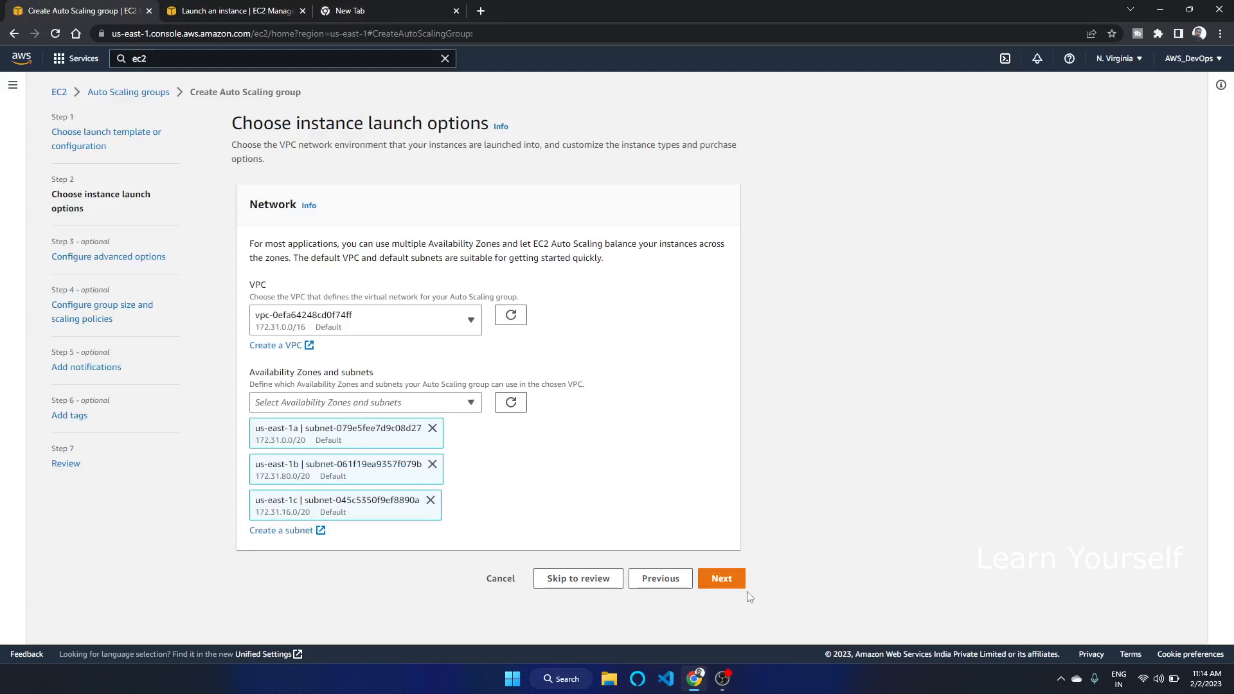
click(722, 579)
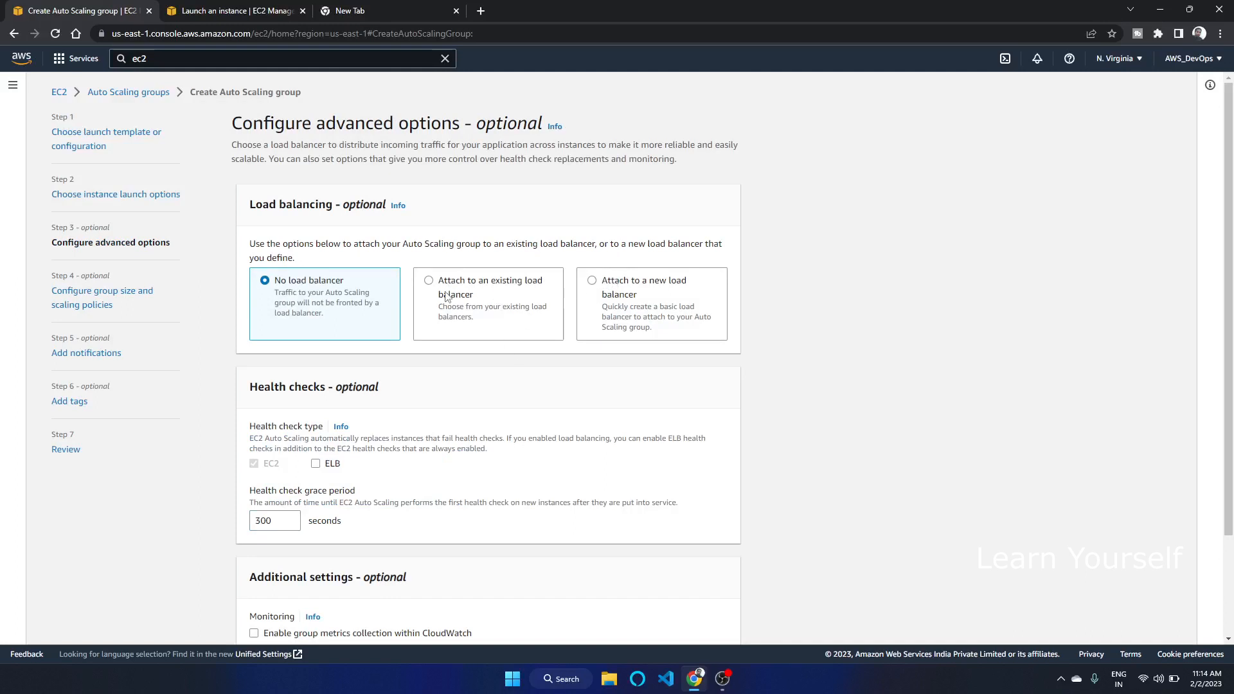
Attach the group to the existing Classic Load Balancer CLB
click(612, 283)
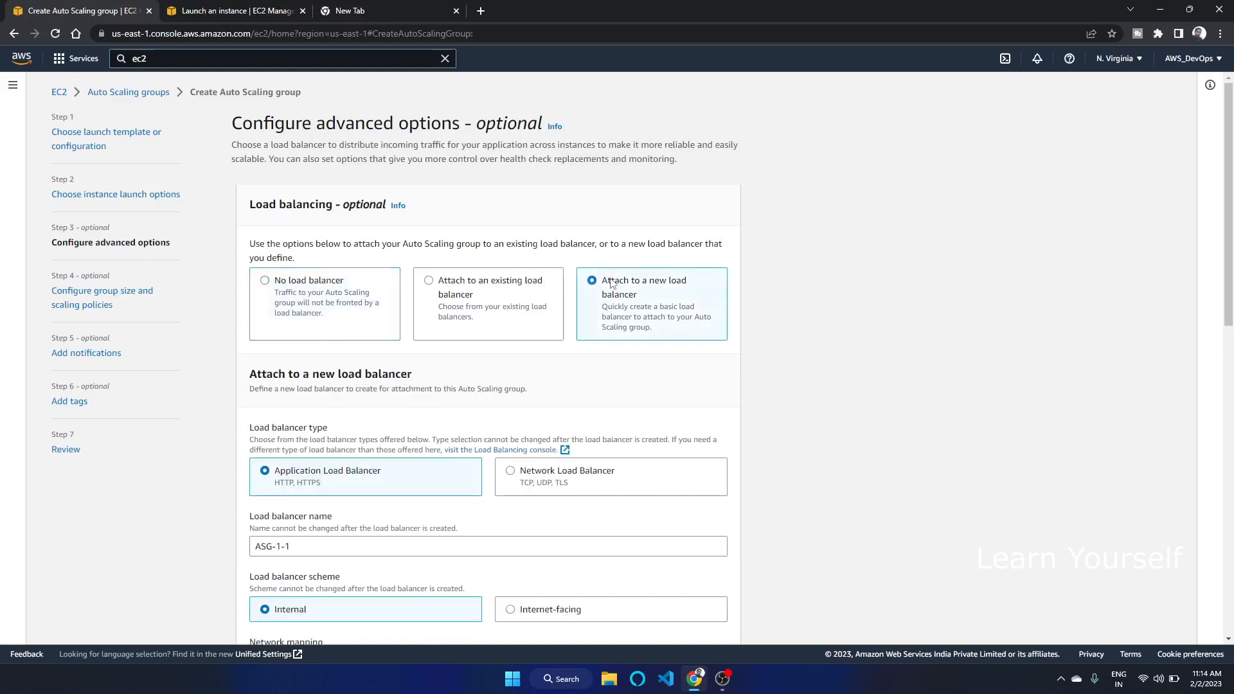
click(469, 290)
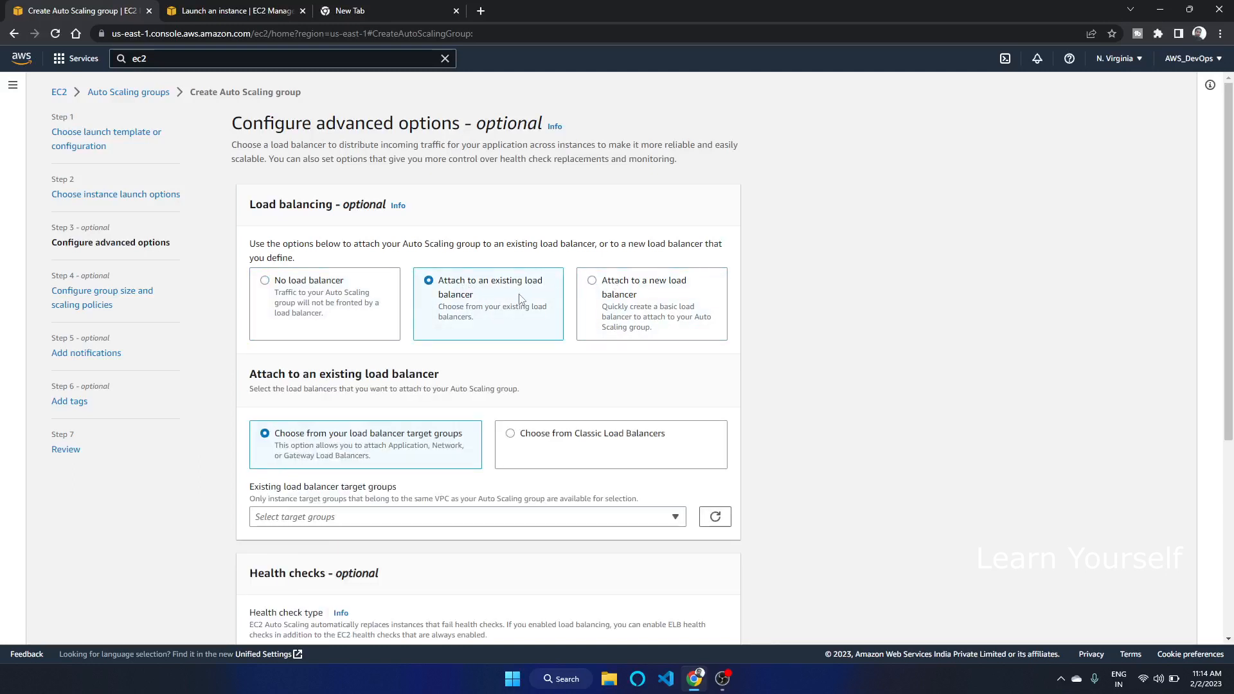
scroll(750, 257, down, 2)
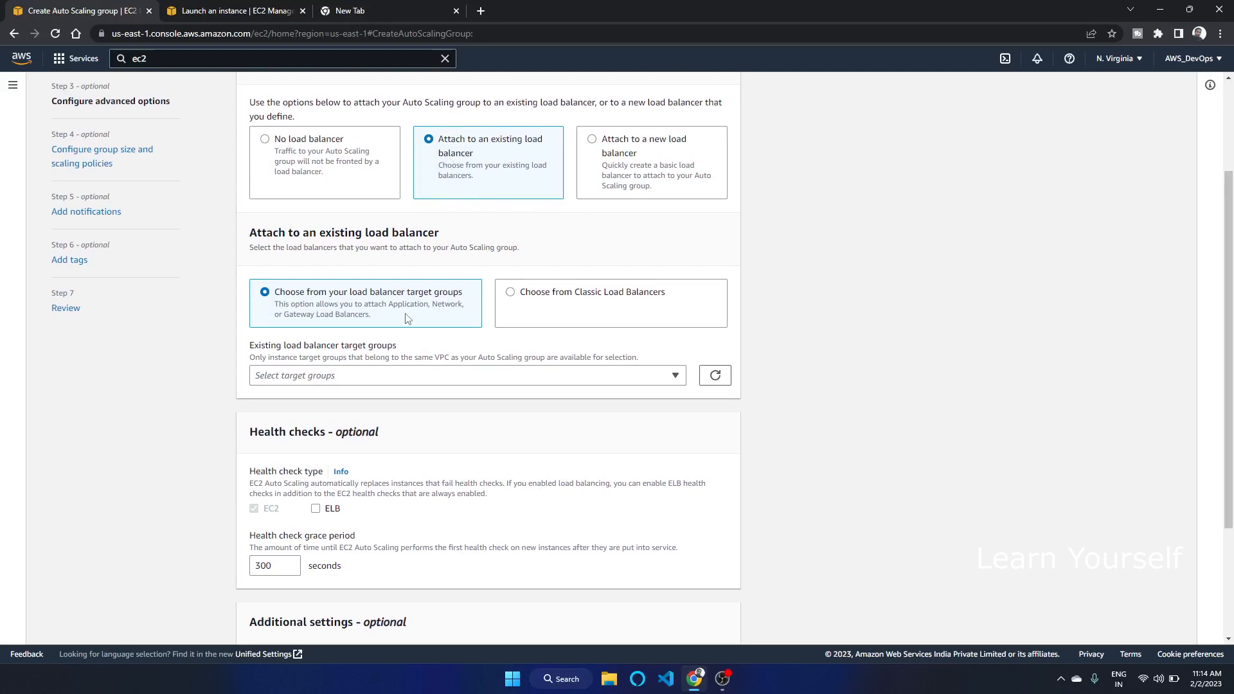
click(525, 294)
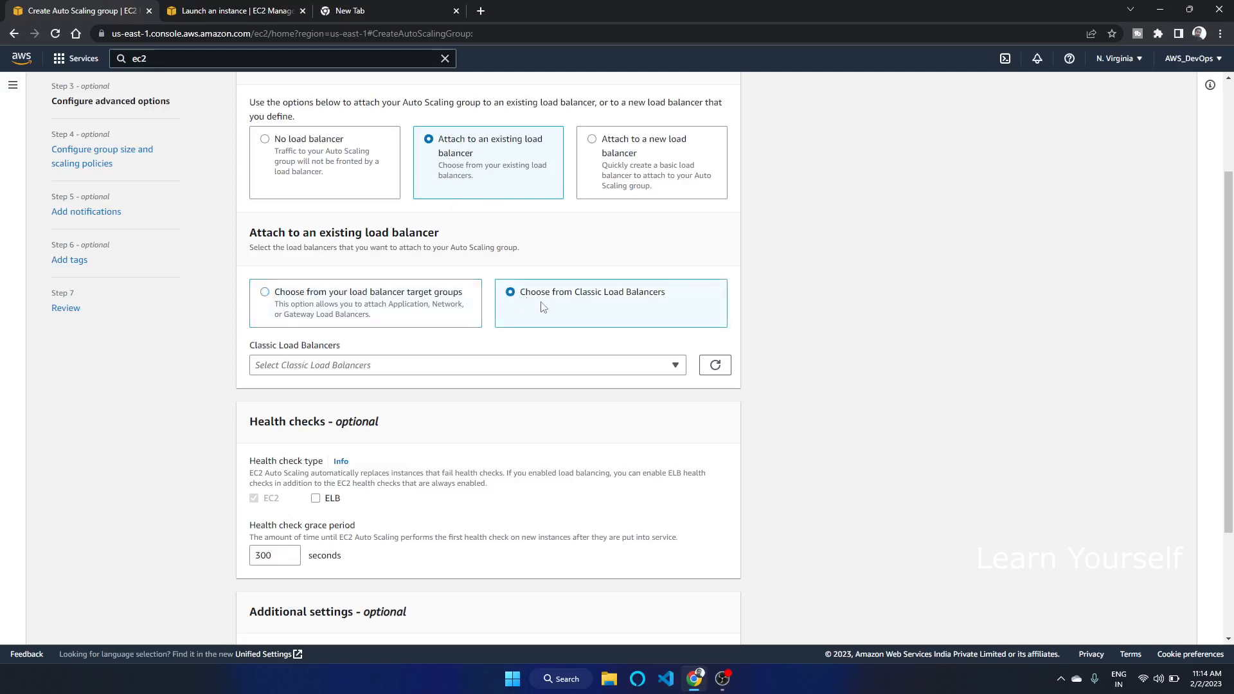
click(357, 304)
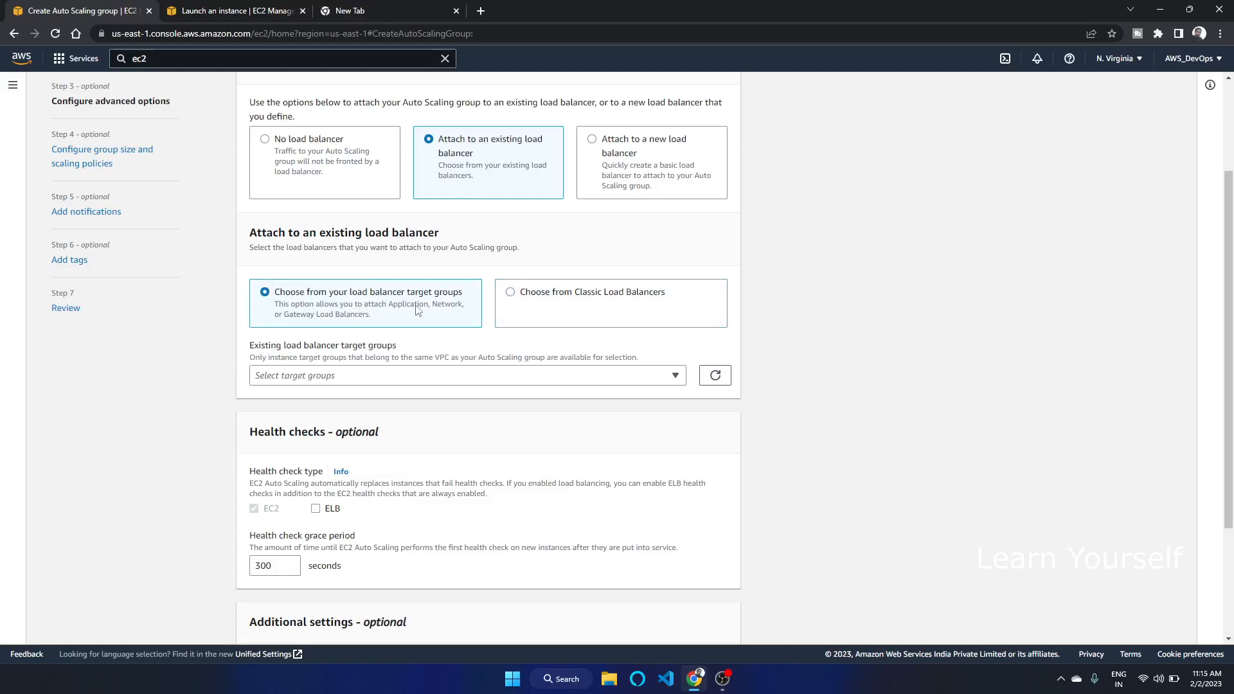
click(442, 383)
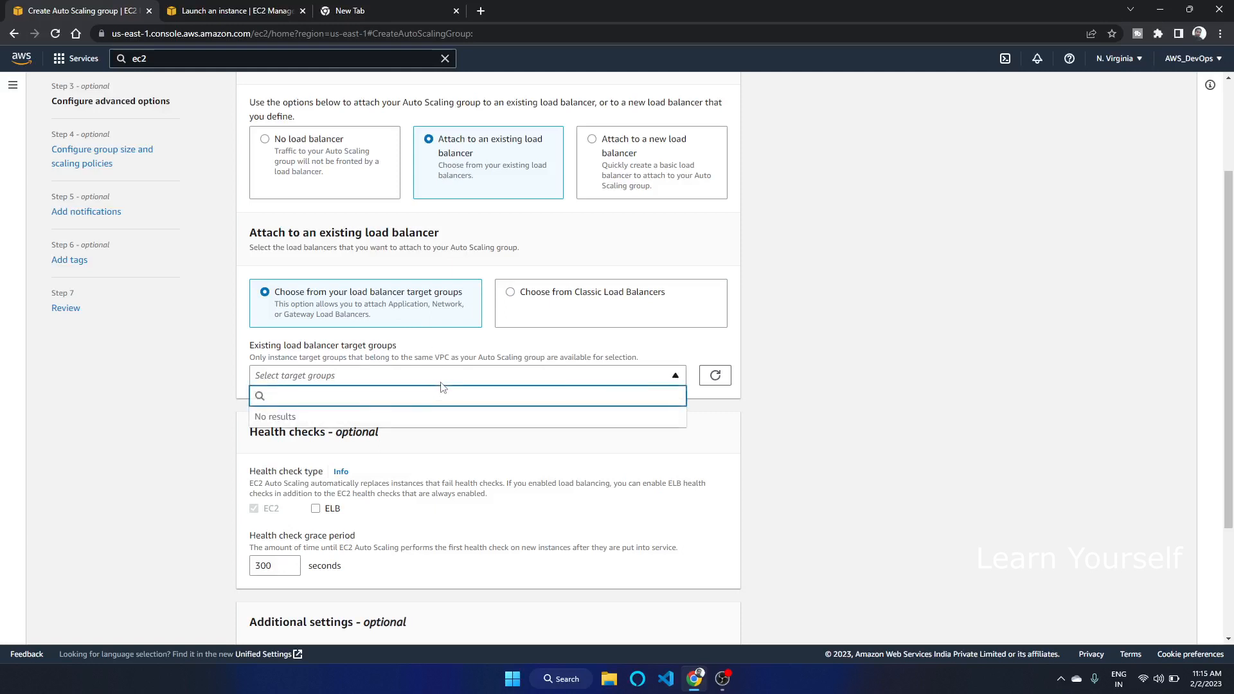
click(511, 295)
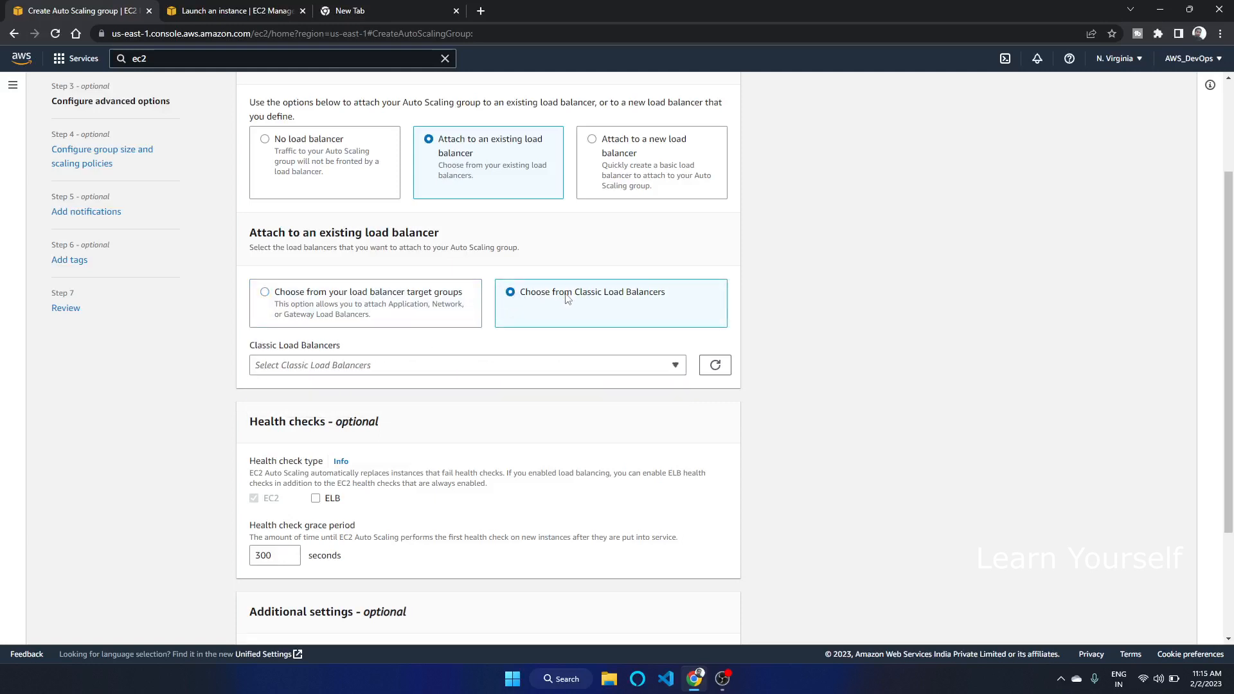
click(525, 365)
click(276, 419)
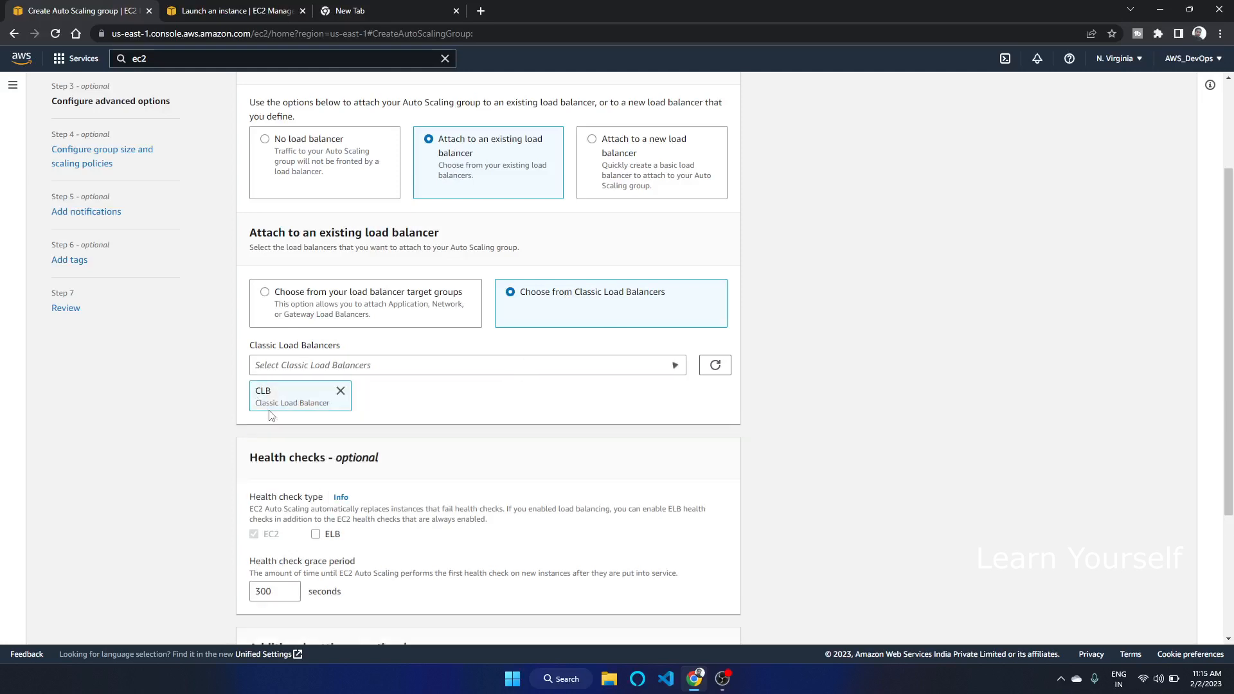
Enable group metrics collection within CloudWatch and continue to group size settings
scroll(424, 418, down, 3)
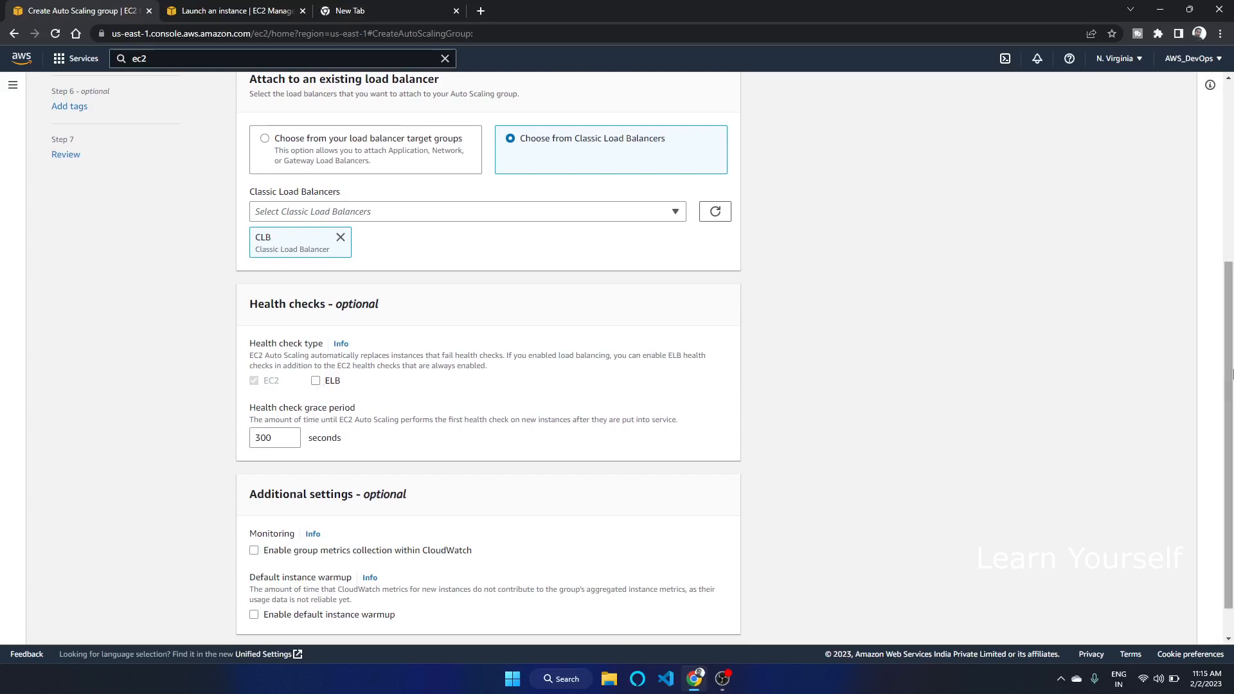
scroll(1230, 444, down, 1)
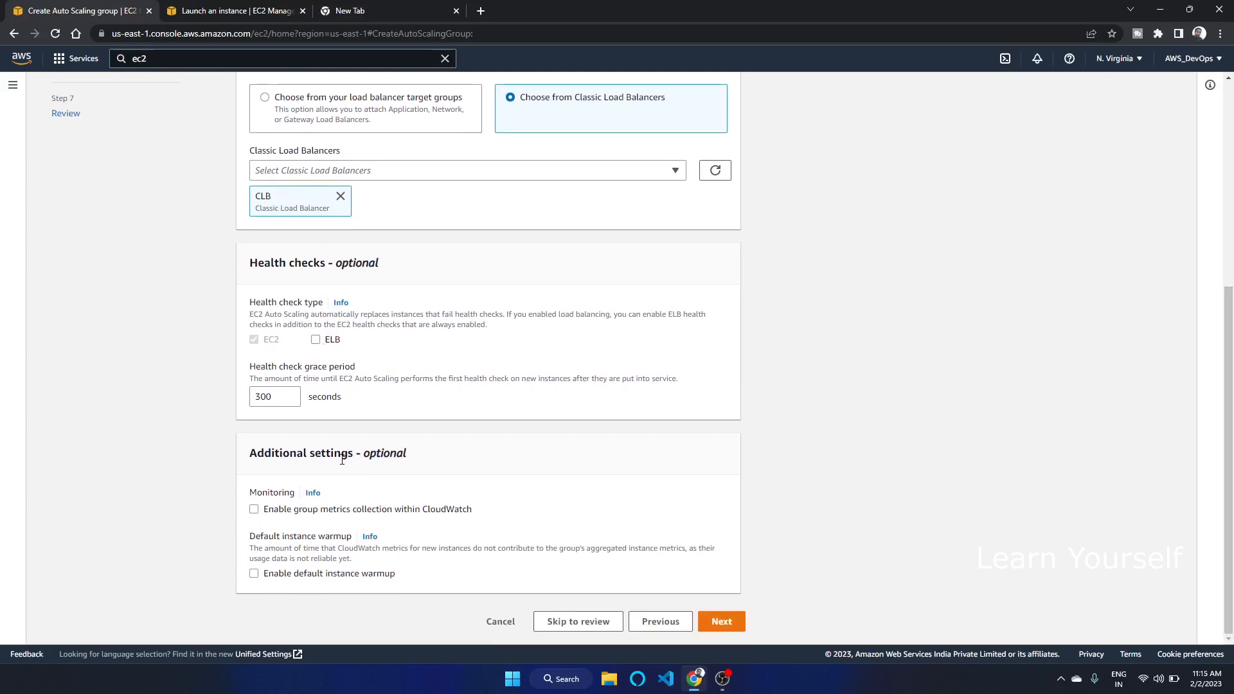
click(313, 512)
click(712, 624)
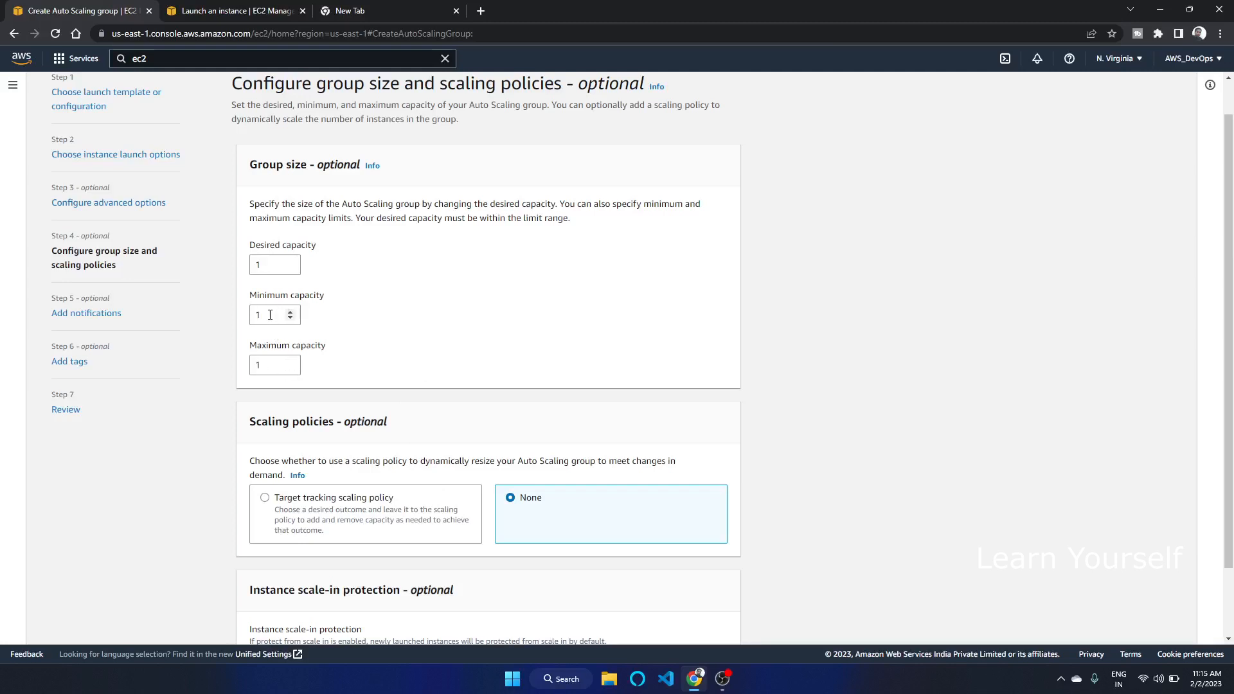
Set the group size to desired capacity 2, minimum capacity 1 and maximum capacity 3
drag(265, 263, 256, 262)
click(289, 362)
scroll(1226, 261, down, 2)
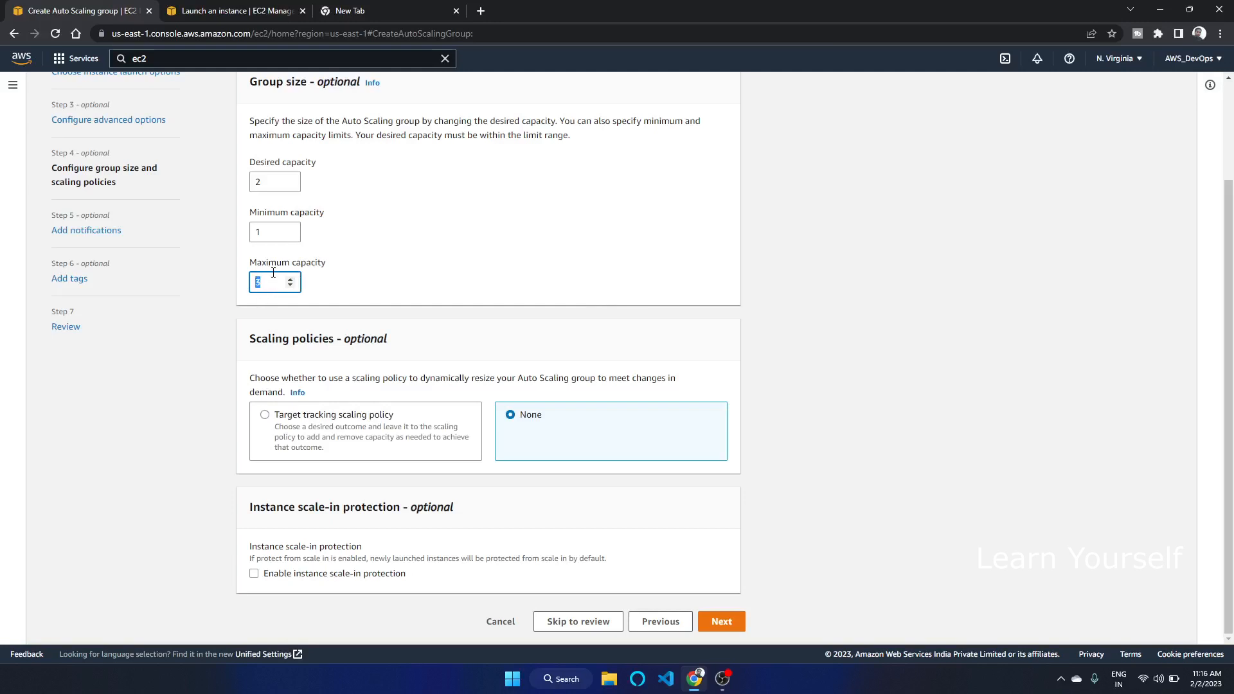
double_click(258, 182)
double_click(272, 233)
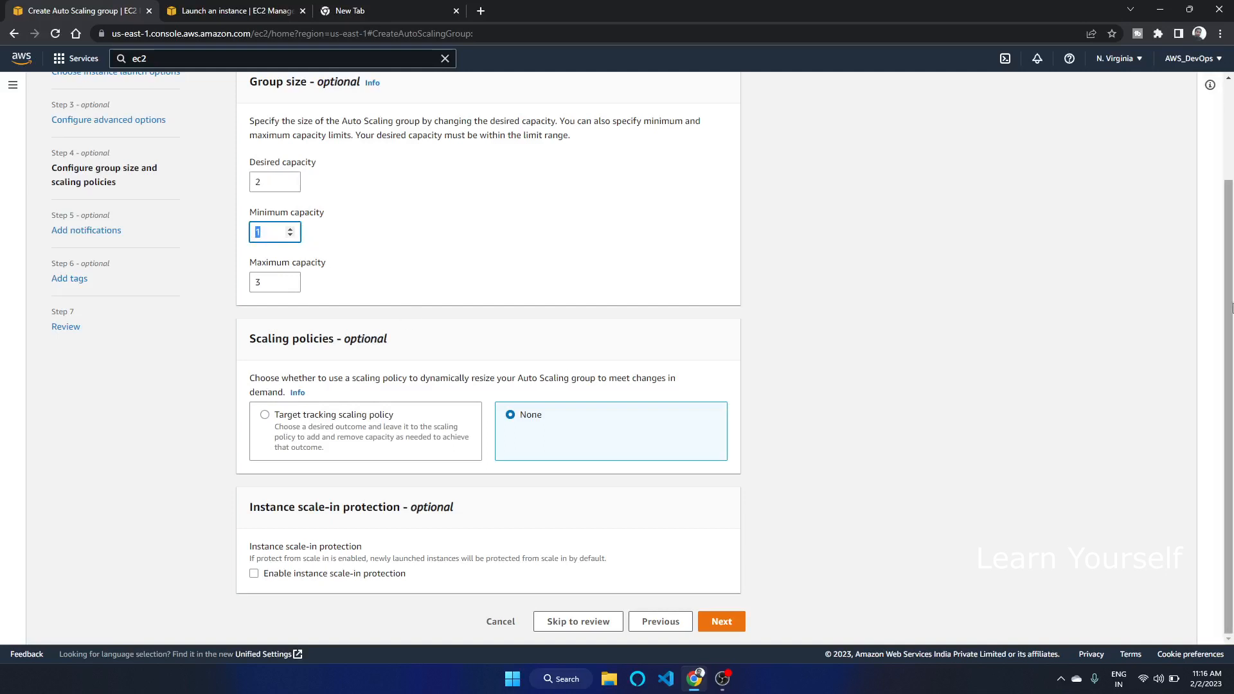
Try a target tracking scaling policy, switching among its metric types
click(272, 417)
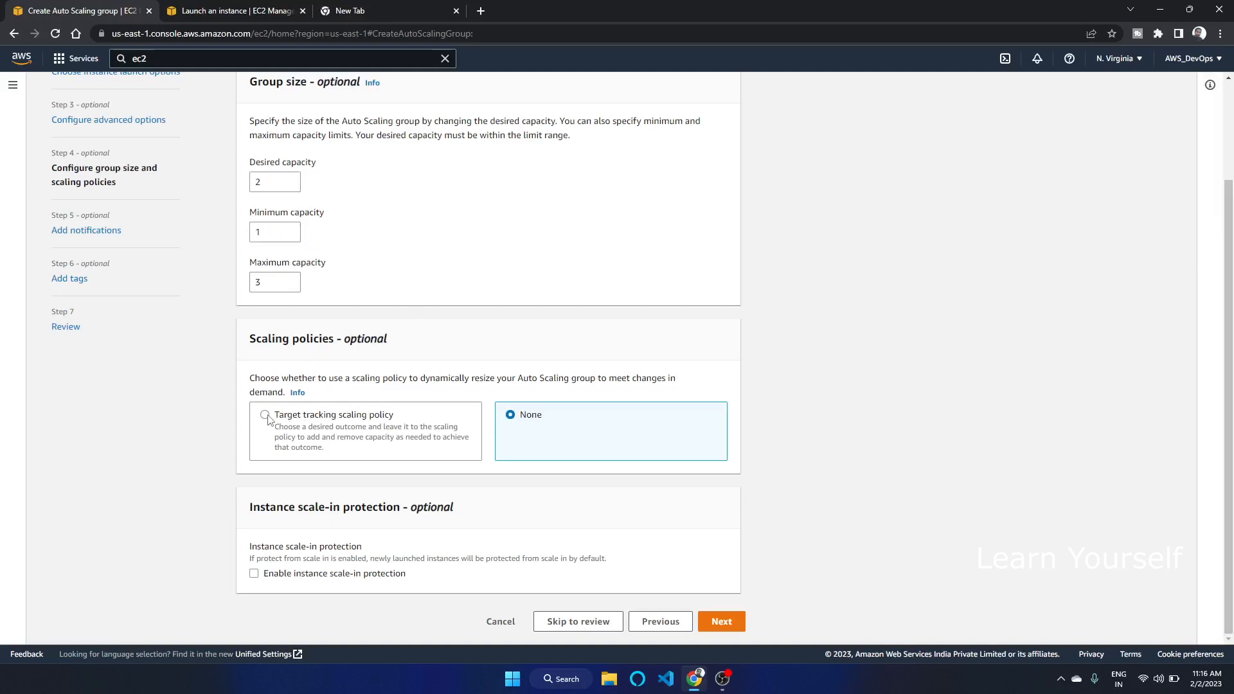
scroll(1228, 322, down, 2)
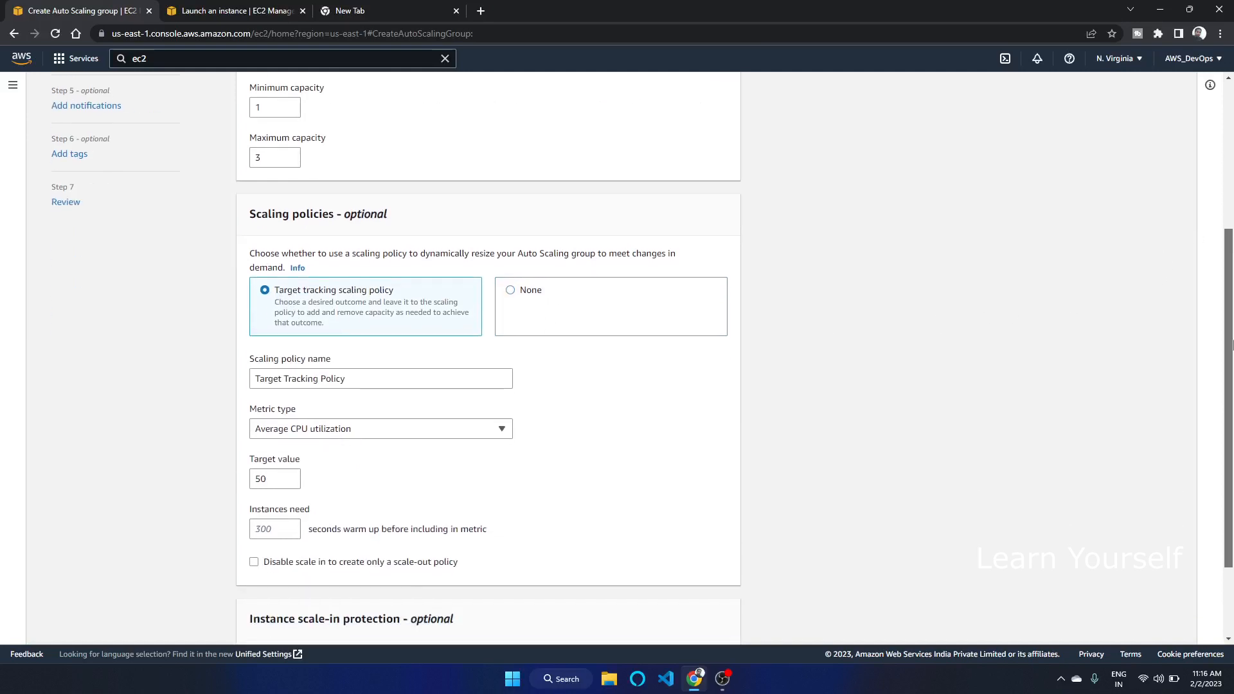
click(376, 379)
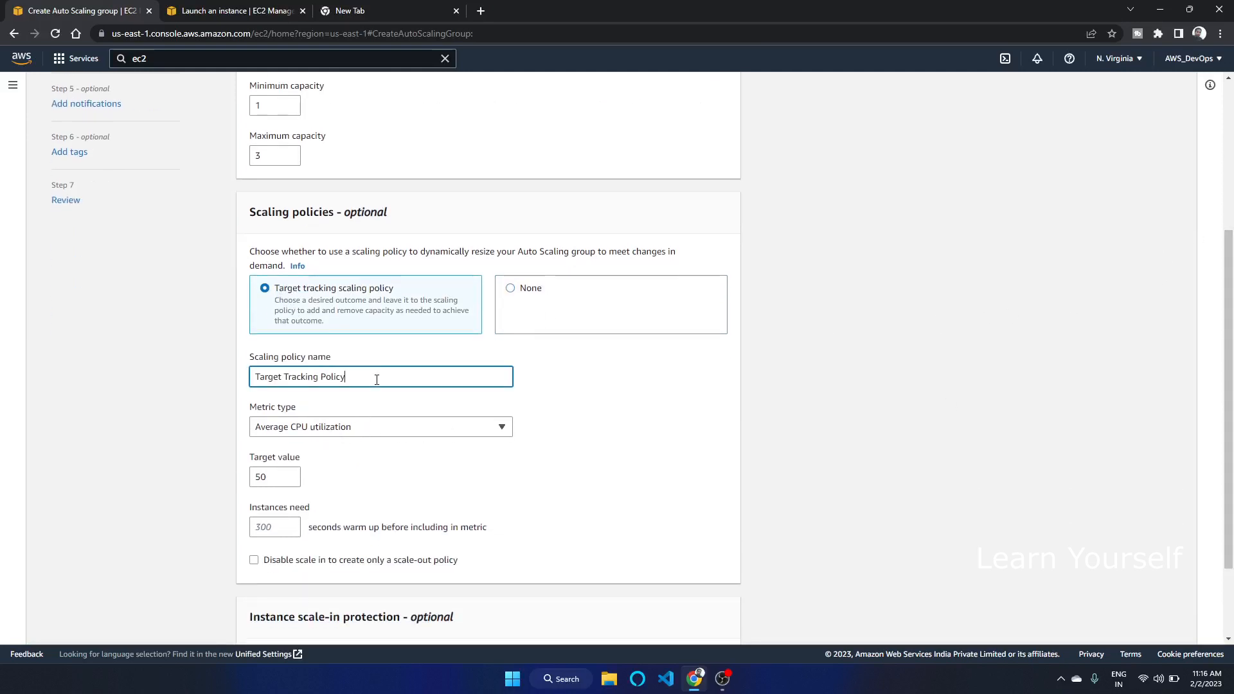
click(443, 428)
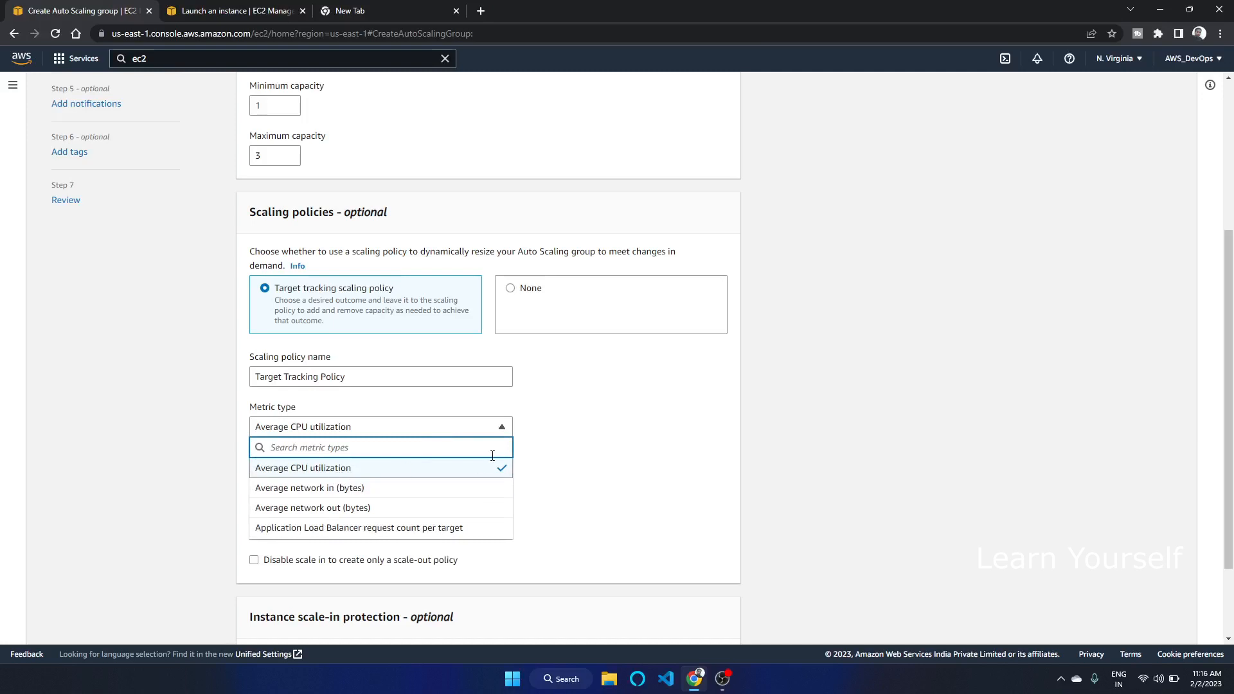
click(666, 435)
double_click(268, 477)
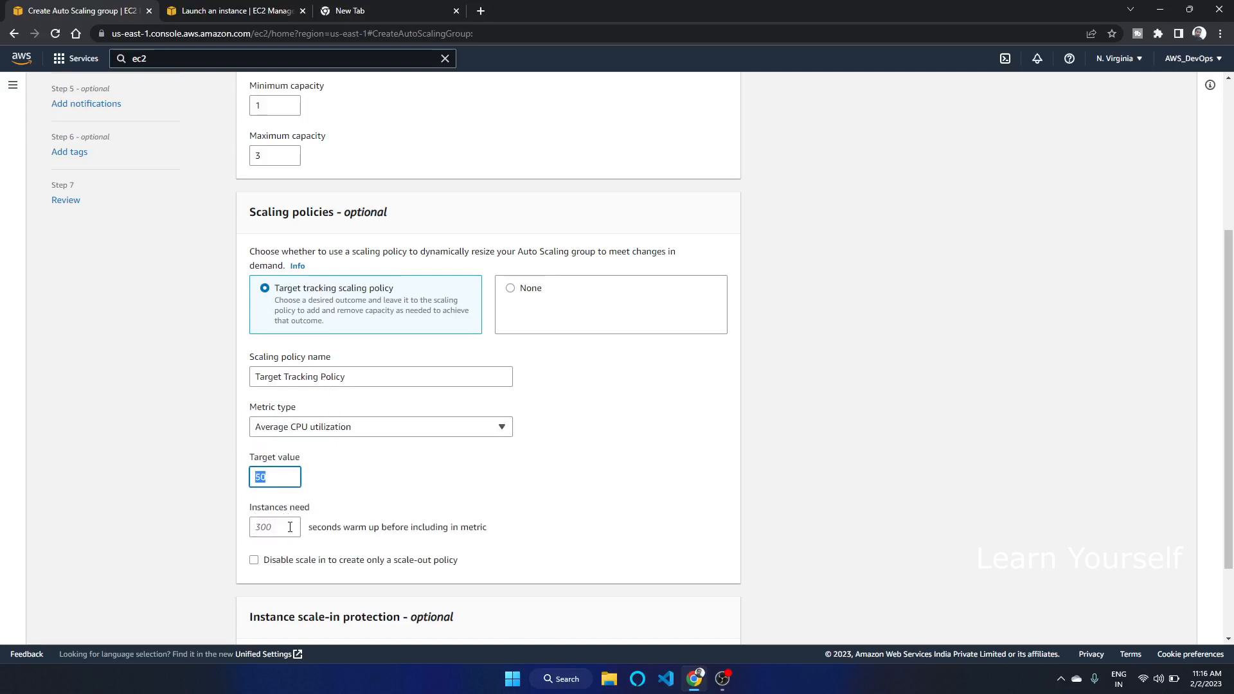
scroll(398, 302, down, 2)
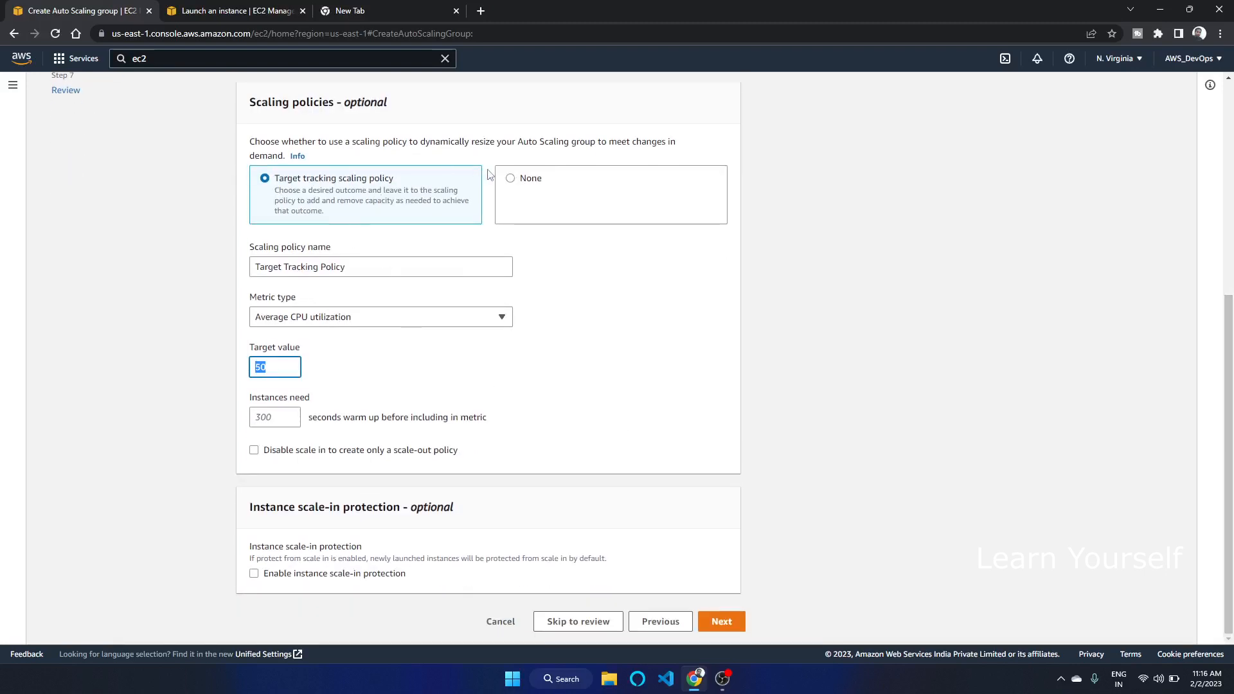
click(335, 267)
click(358, 316)
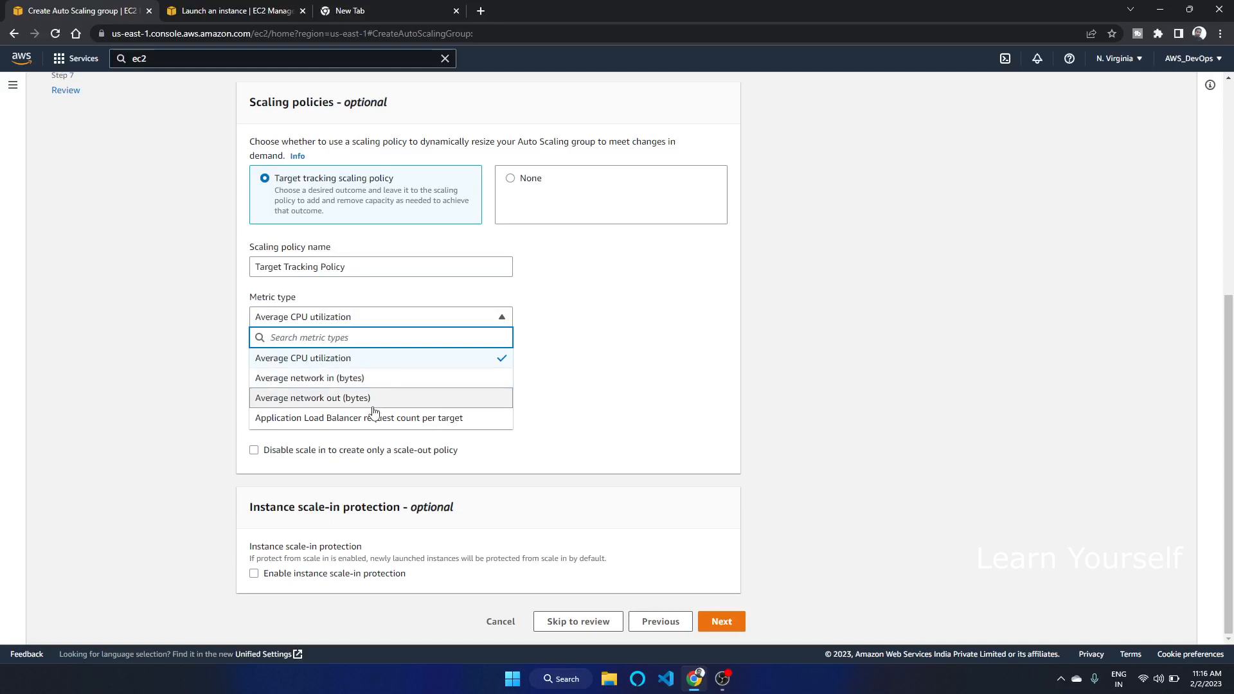
click(365, 379)
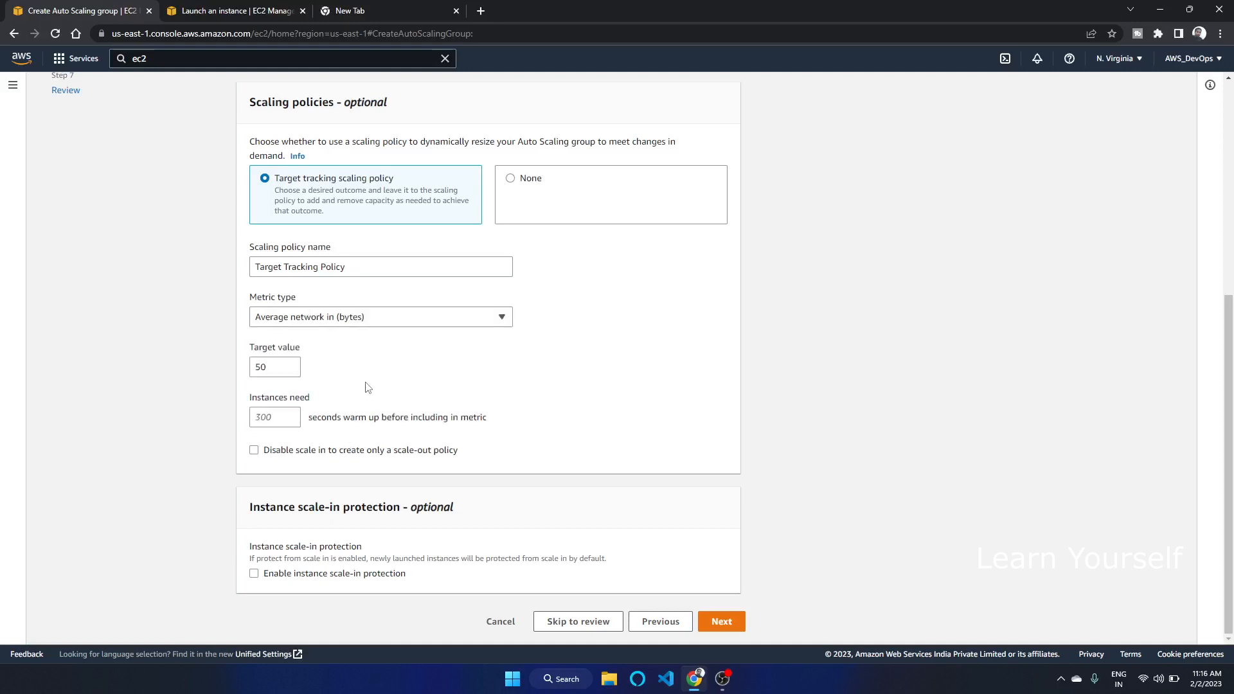
click(352, 319)
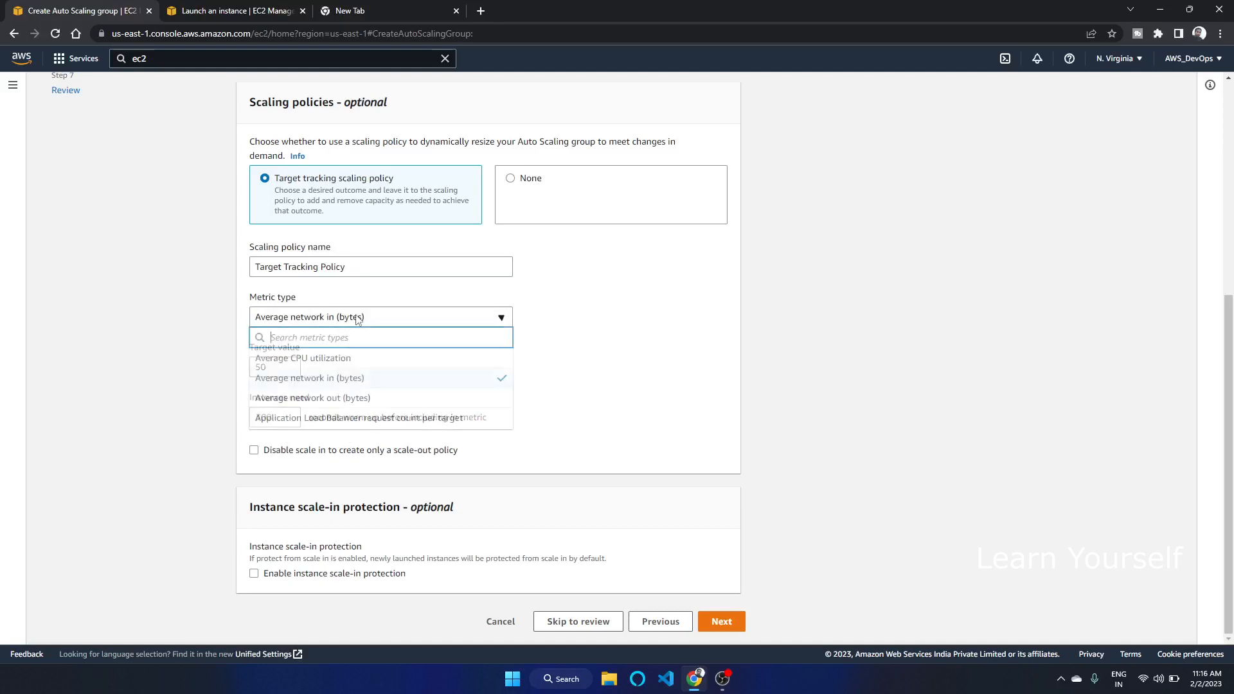
click(365, 419)
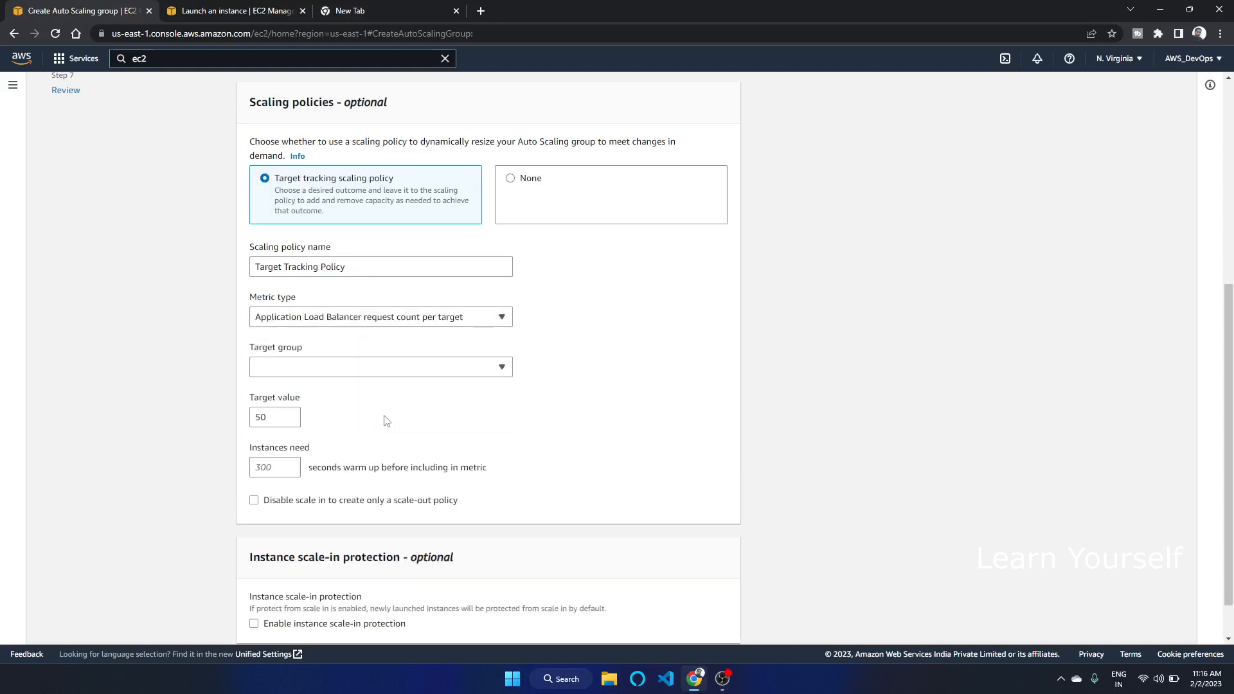
click(408, 324)
click(602, 329)
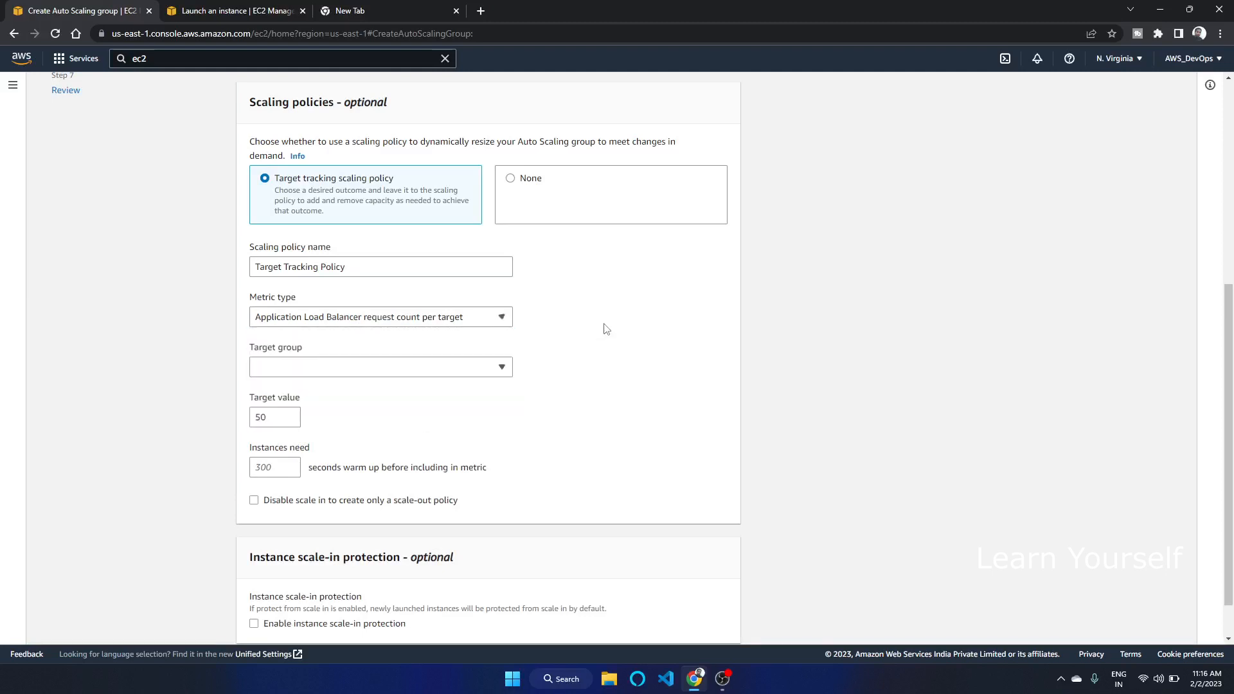
click(437, 324)
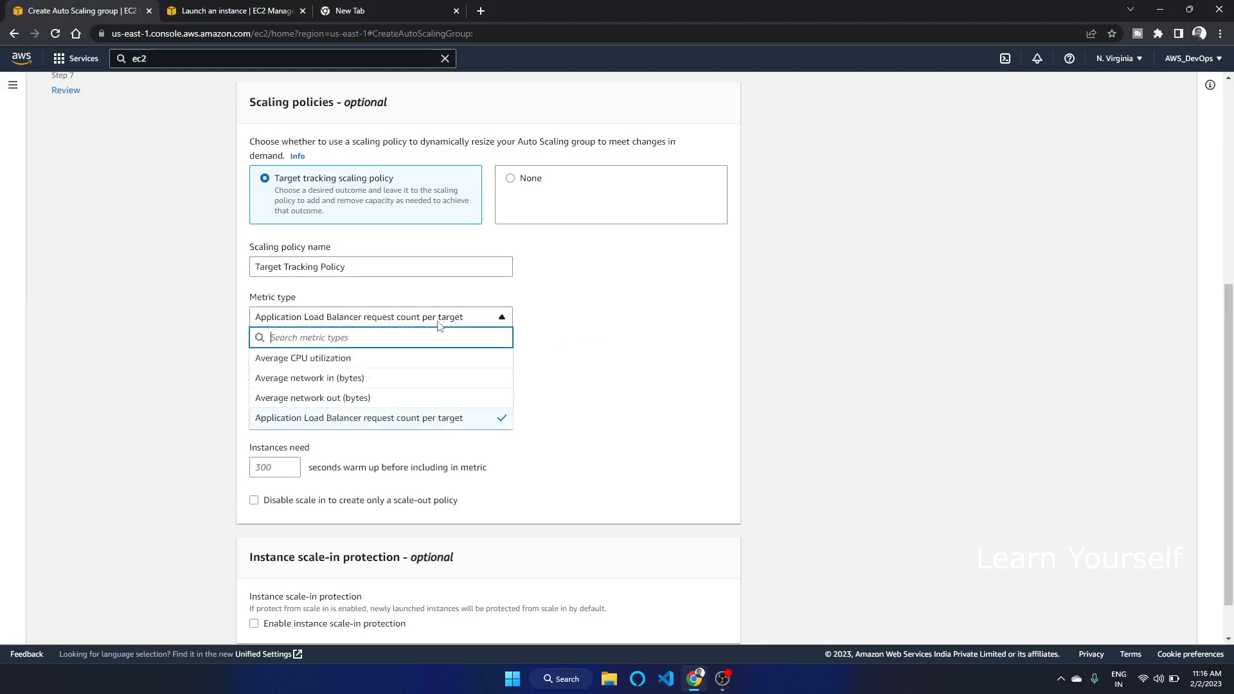
click(342, 365)
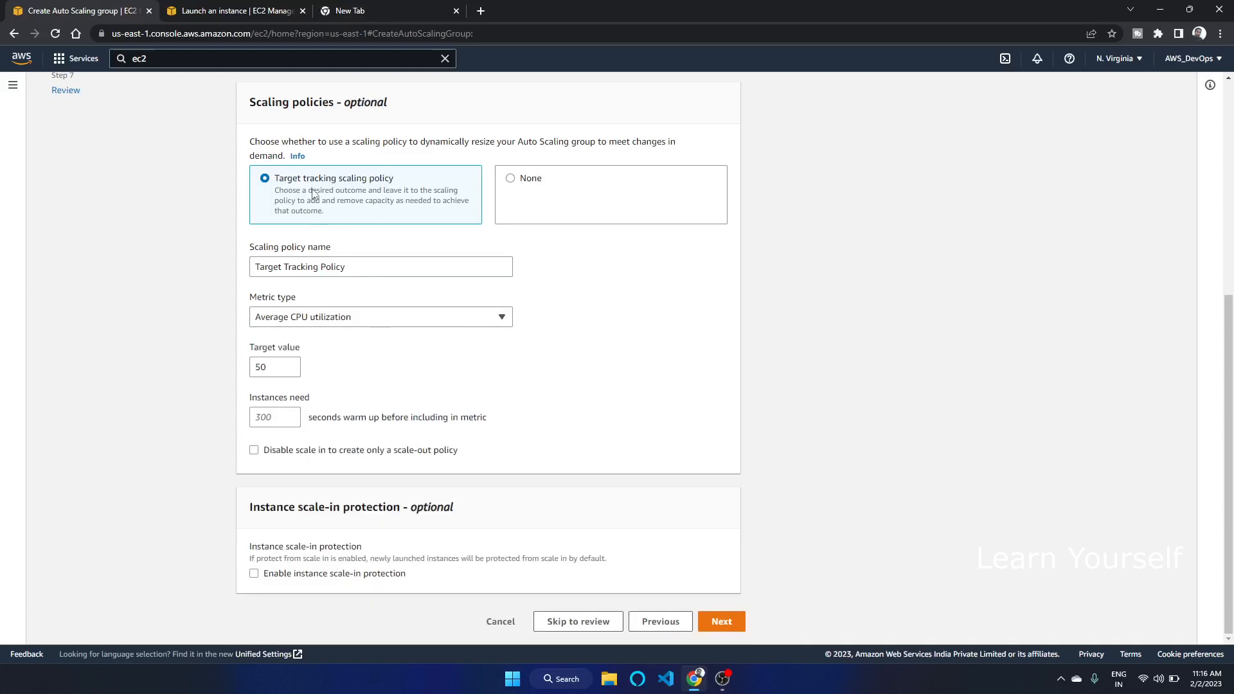
Keep the scaling policy set to None and continue to the notifications step
click(516, 179)
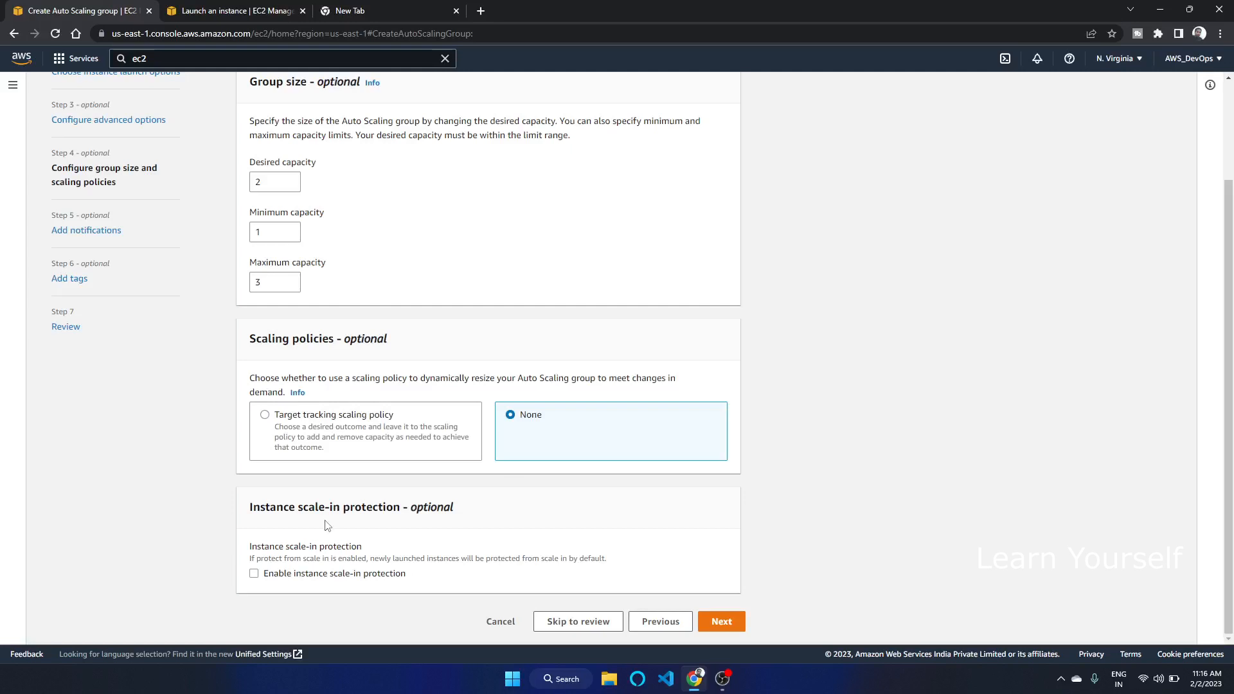
click(720, 622)
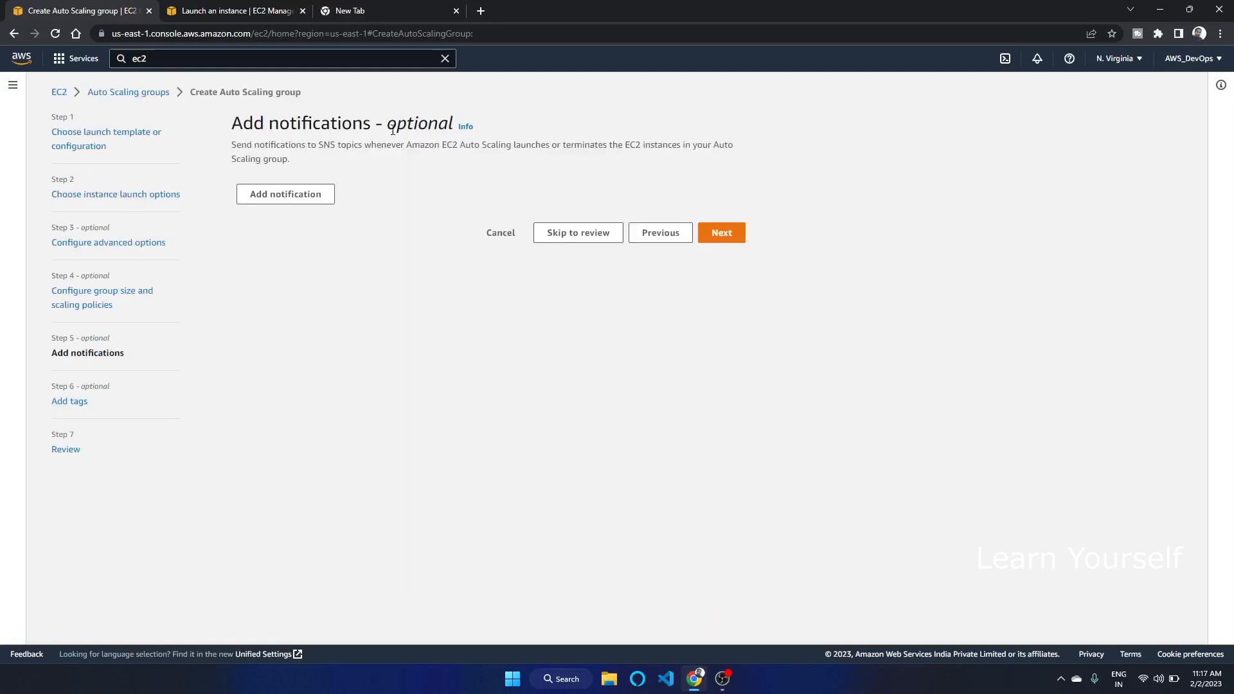
Try adding a notification with a new SNS topic before removing it
click(329, 194)
click(346, 273)
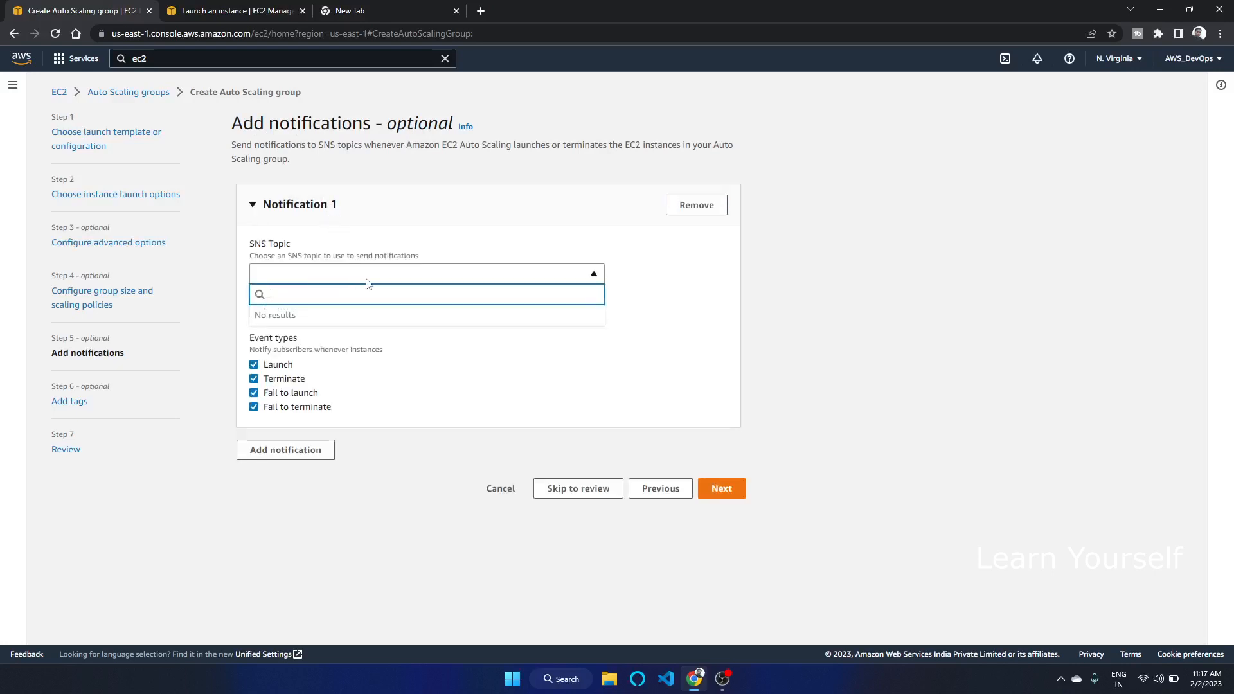
click(812, 276)
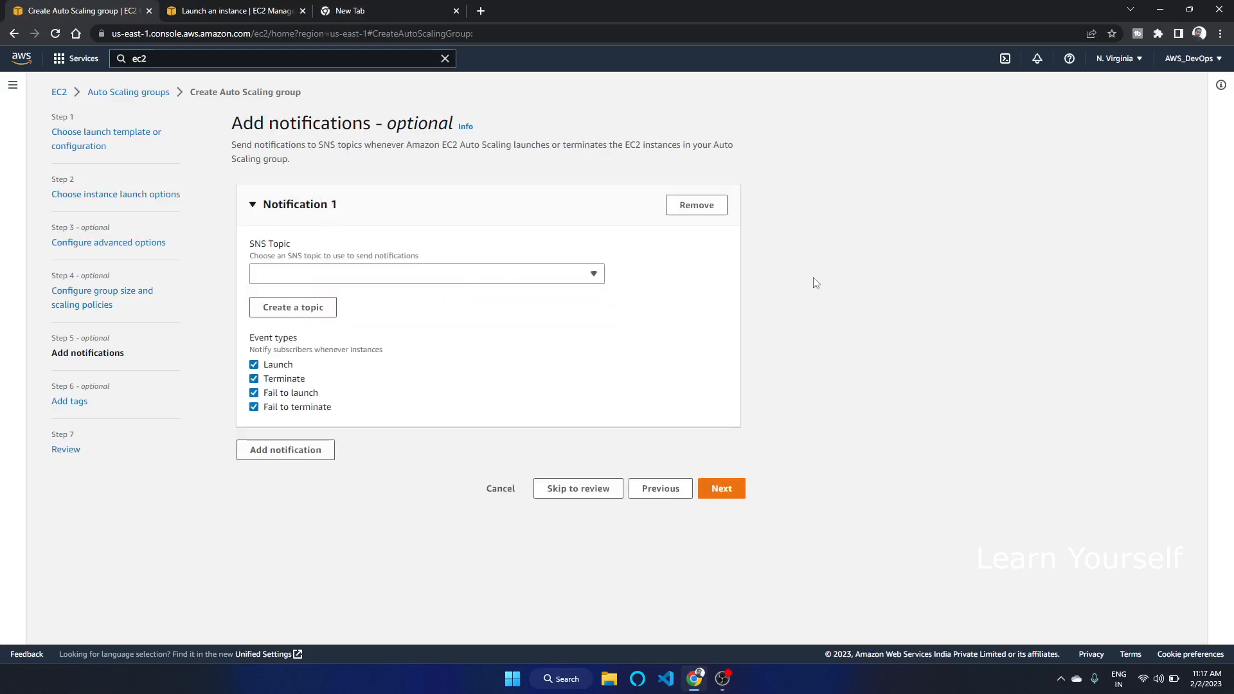
right_click(307, 313)
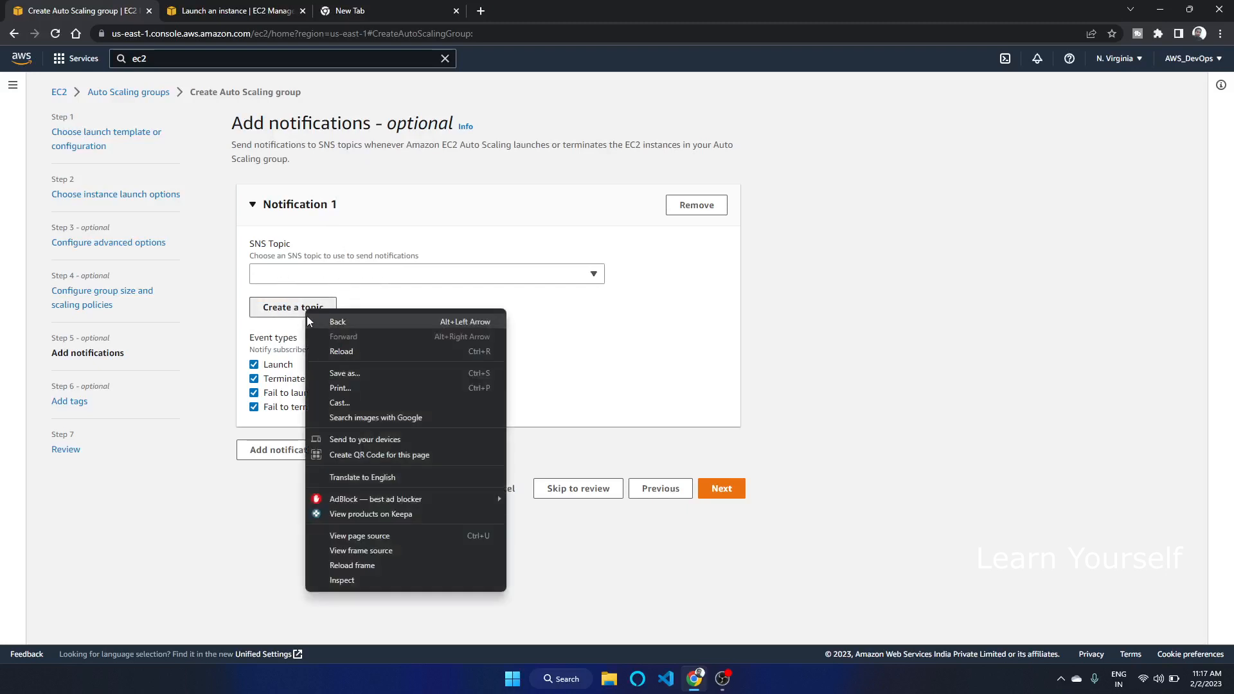
click(310, 313)
click(318, 311)
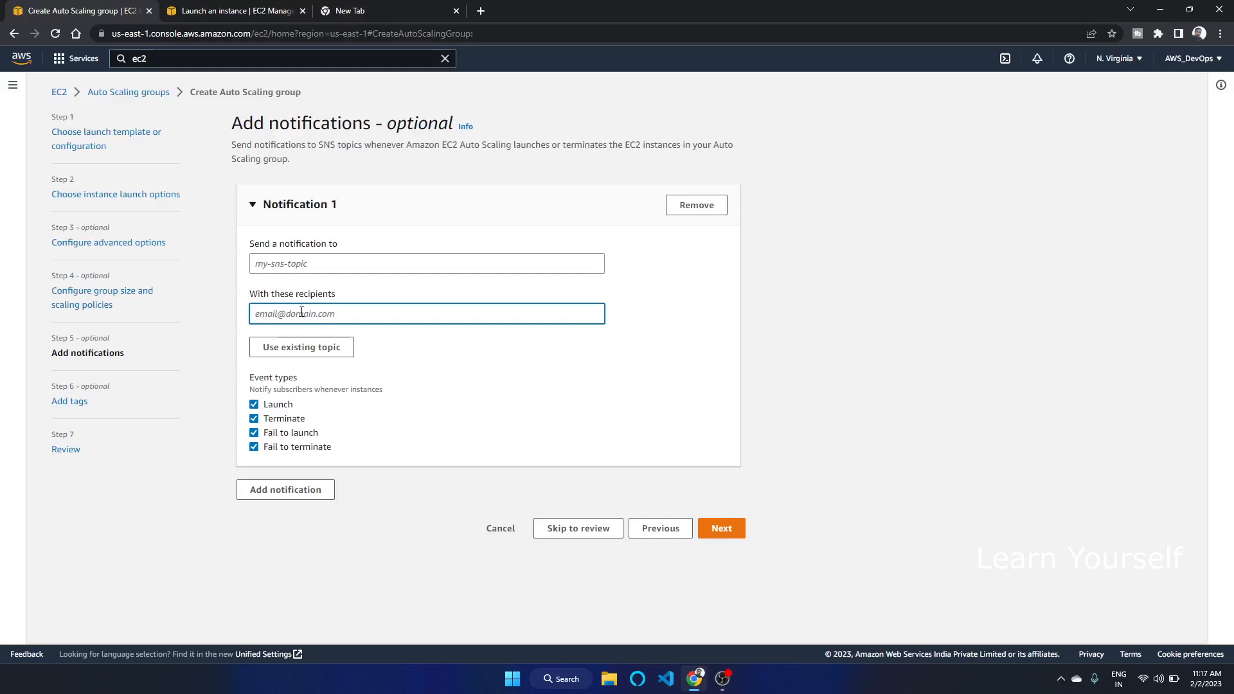
click(329, 265)
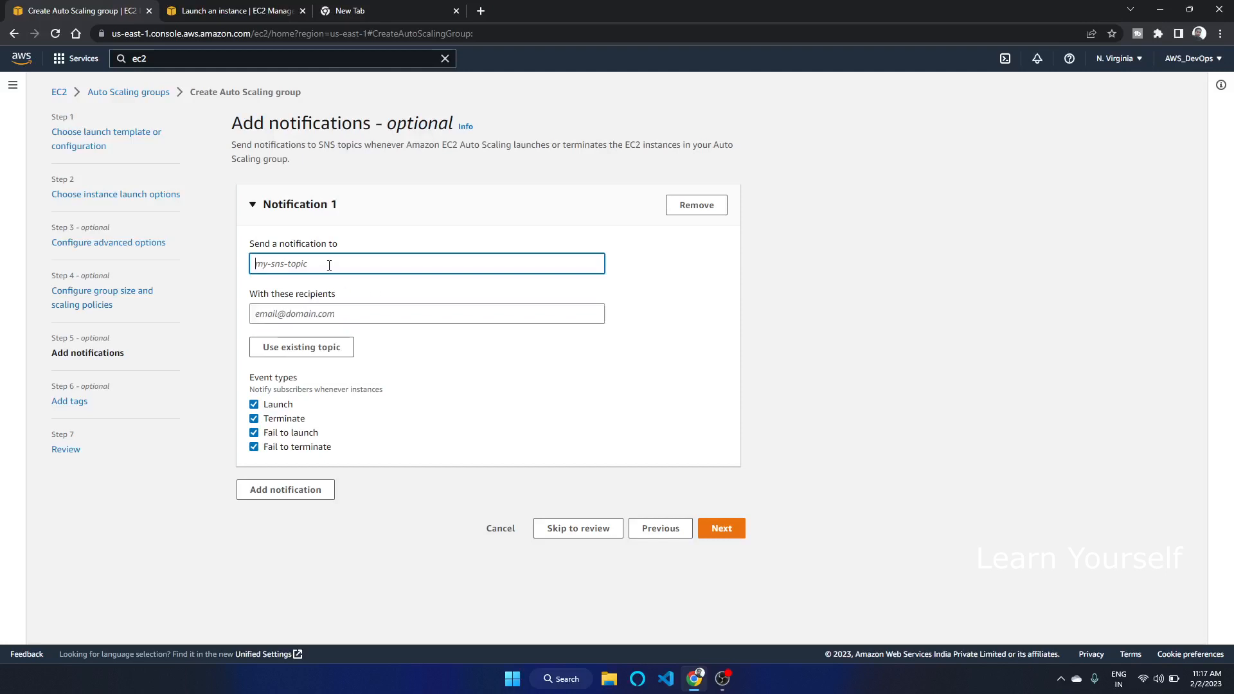
click(298, 311)
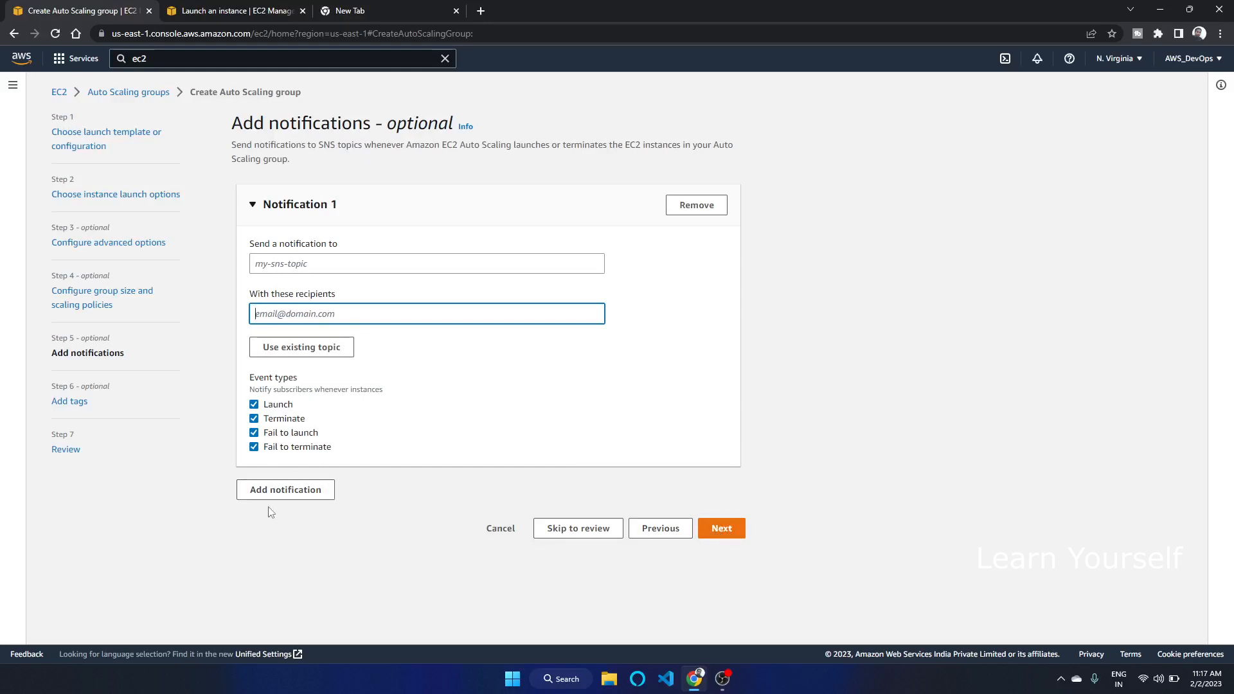
click(695, 205)
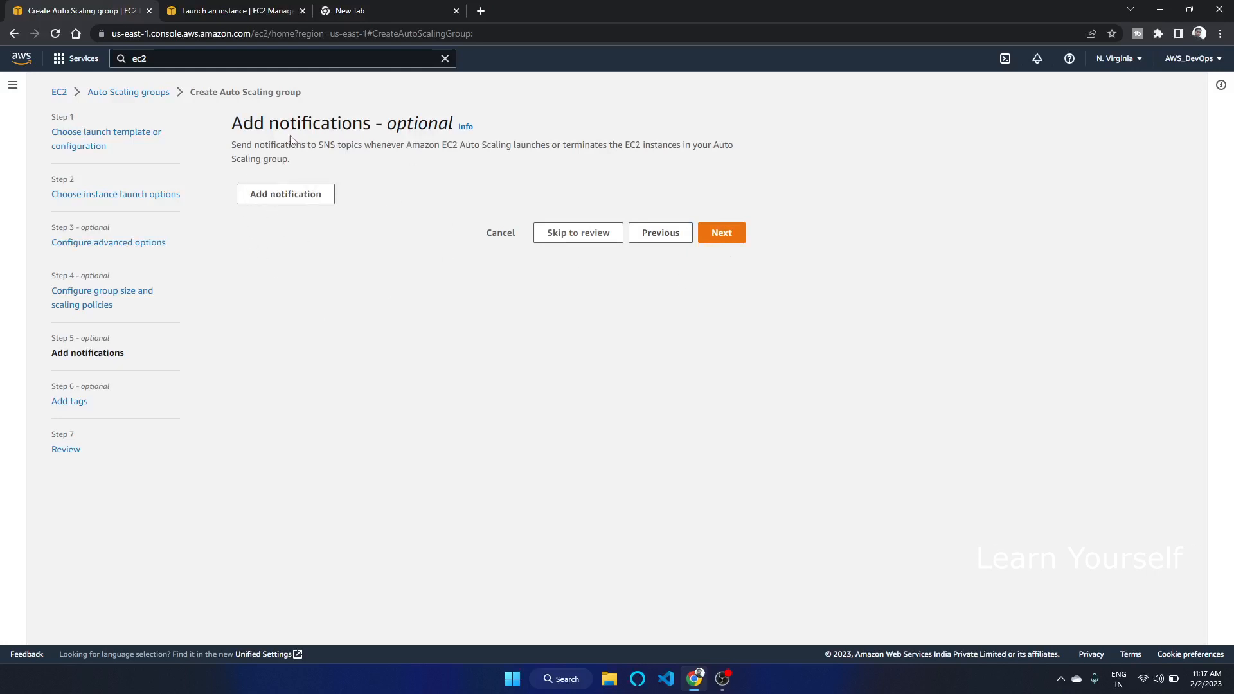
Skip notifications, add a Name tag with value ASG-001 for new instances, and continue to review
click(739, 240)
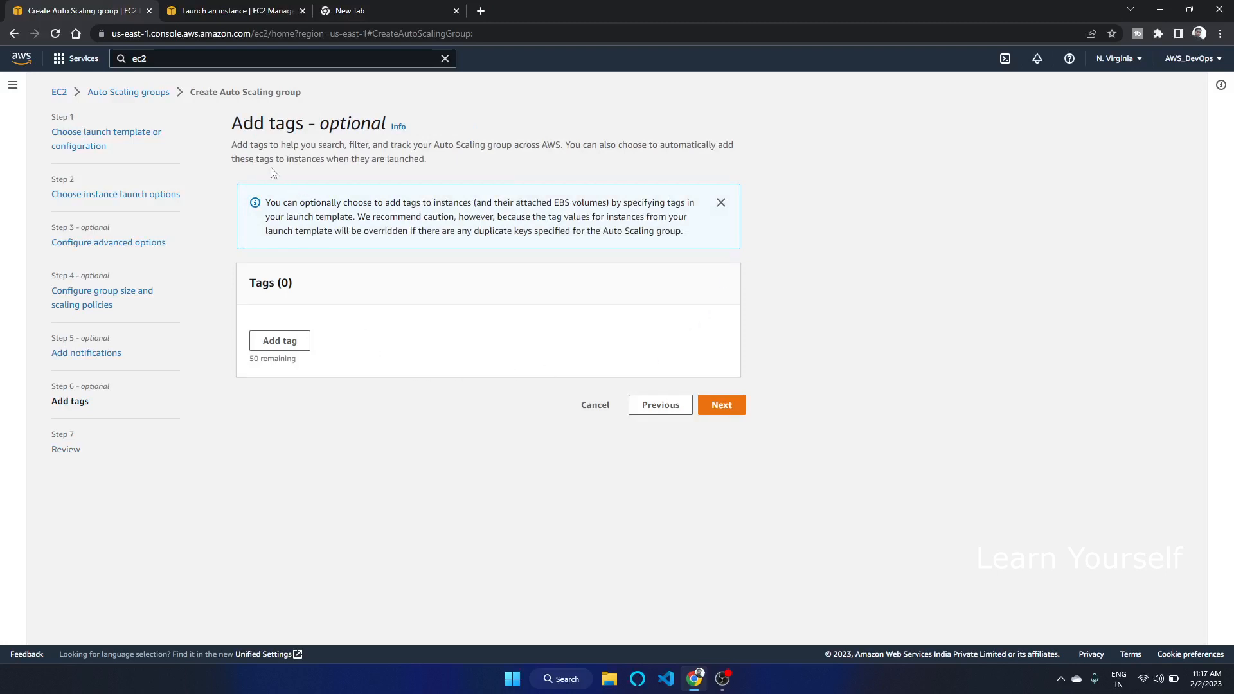
click(284, 340)
click(319, 344)
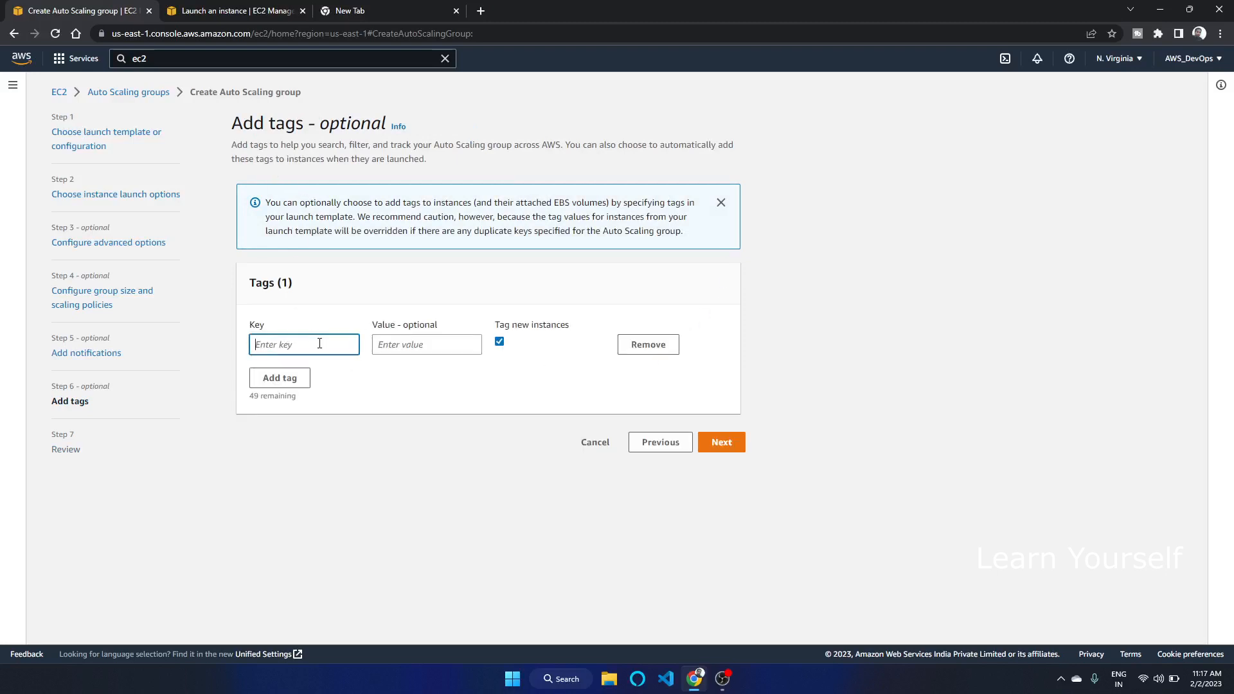
text(Name)
key(Tab)
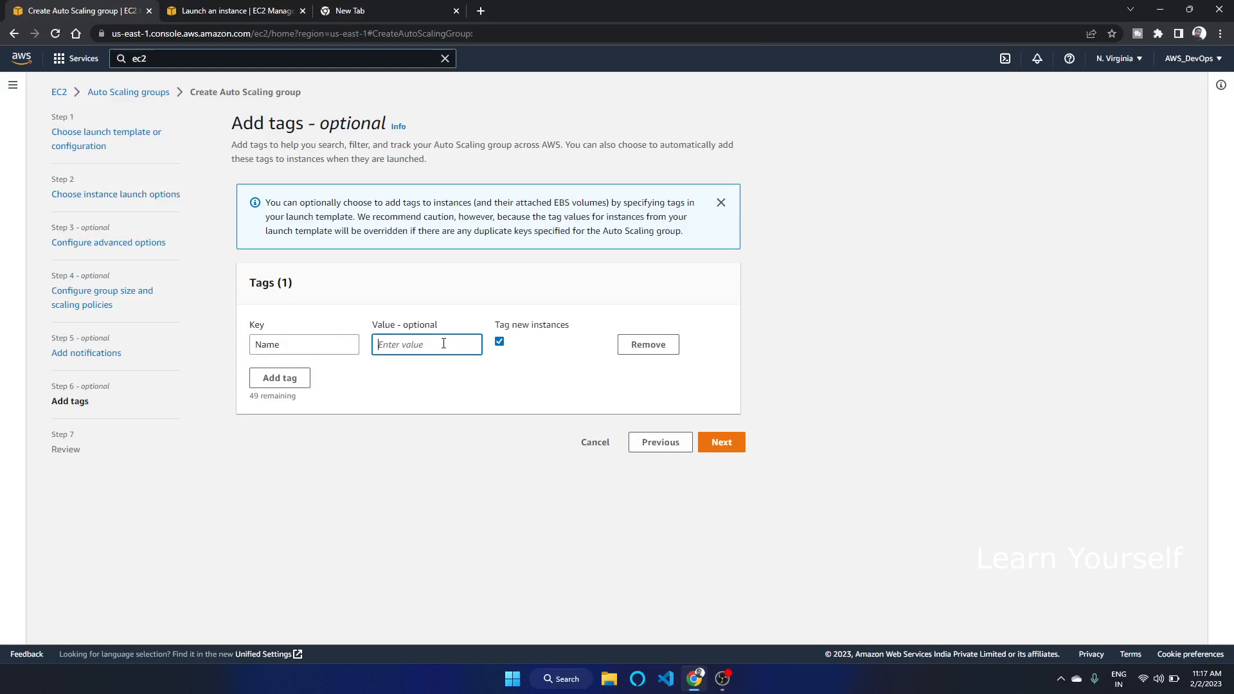
text(ASG-001)
click(736, 442)
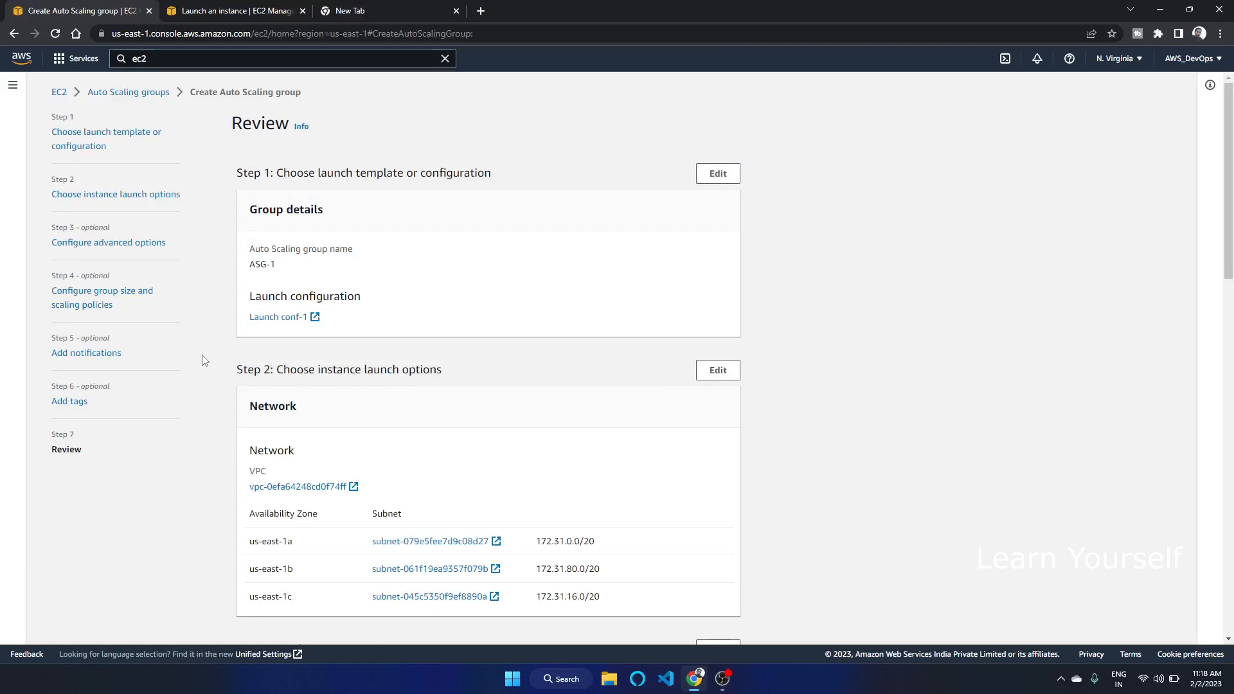
Review the settings and create the Auto Scaling group
drag(1231, 240, 1230, 586)
click(702, 622)
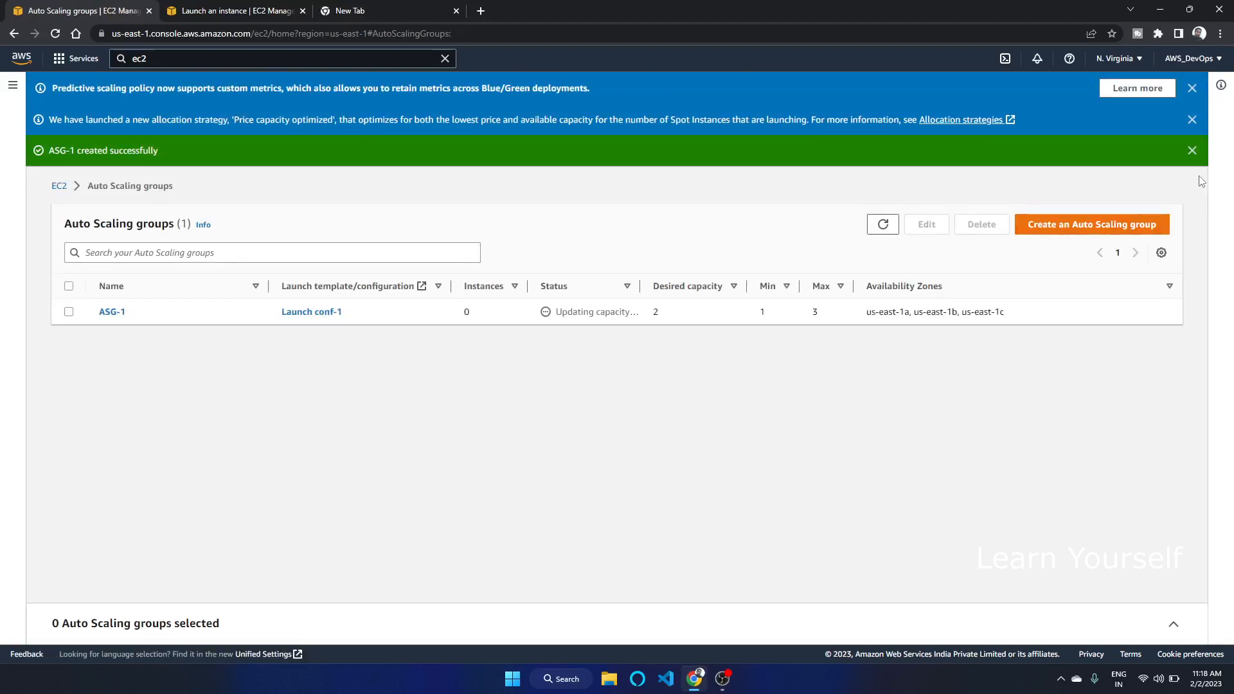
Dismiss the banners and select ASG-1 to view its details
click(1192, 150)
click(1191, 88)
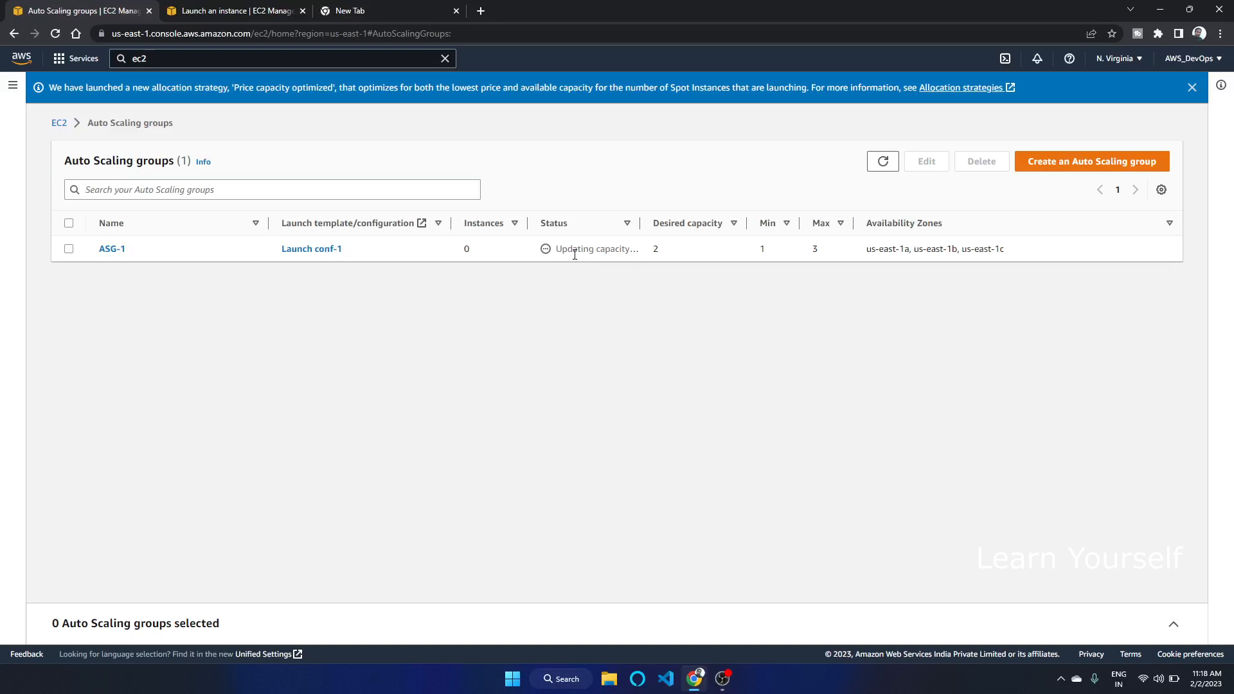
drag(570, 249, 662, 250)
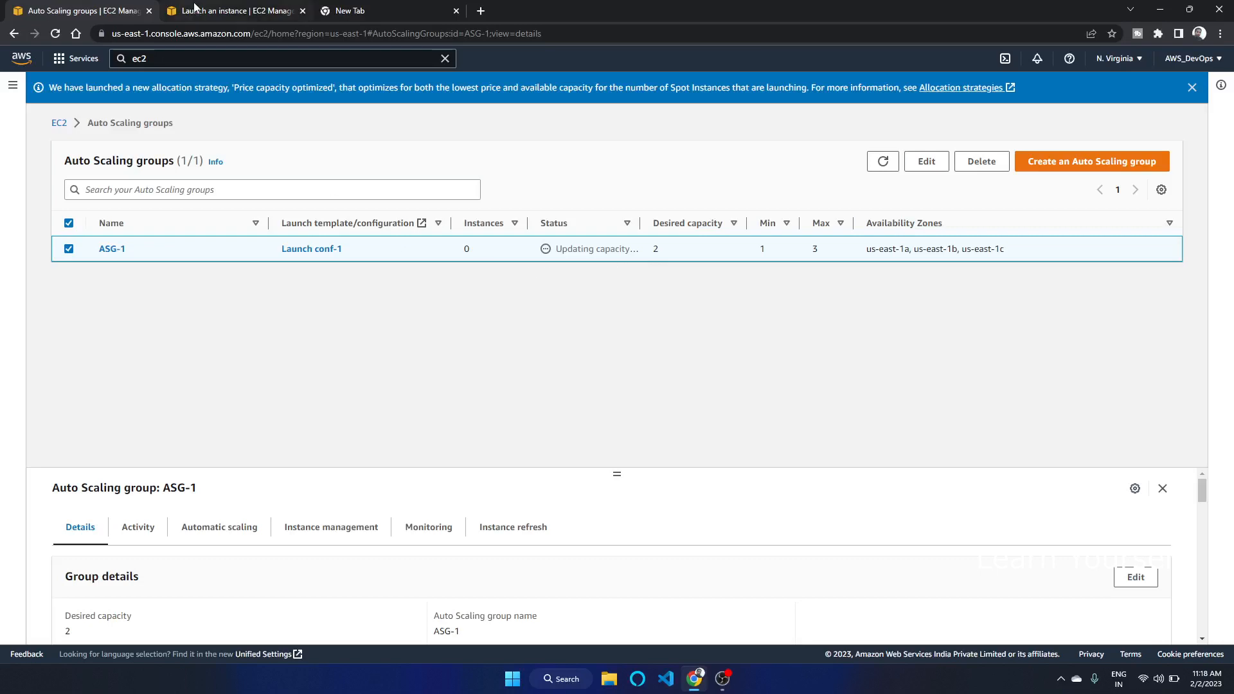
Open the EC2 instances list in the other tab and clear the running-state filter to inspect launched instances
click(221, 5)
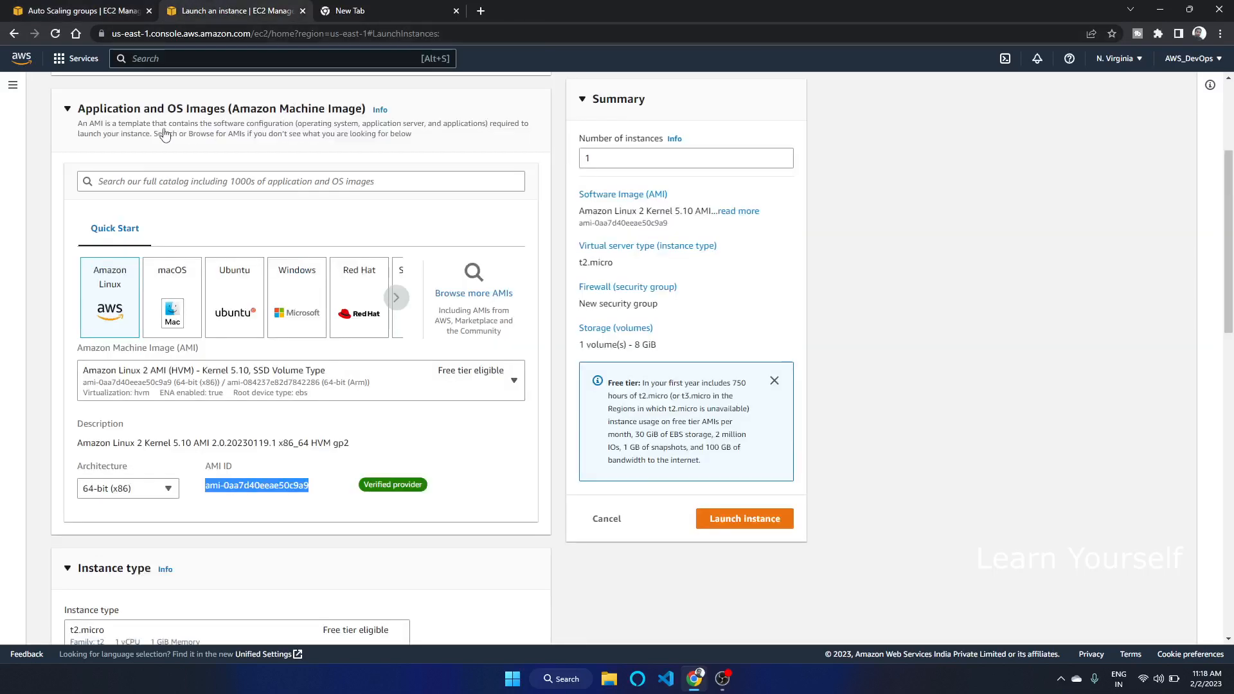
click(12, 85)
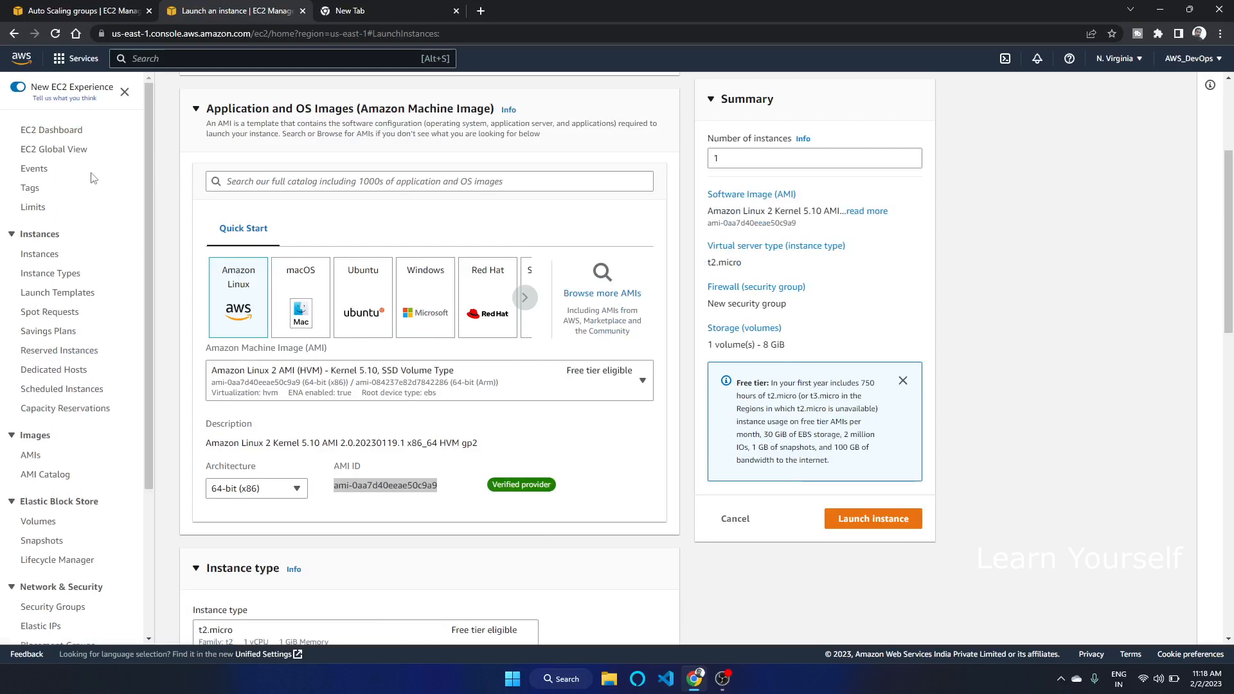
click(69, 129)
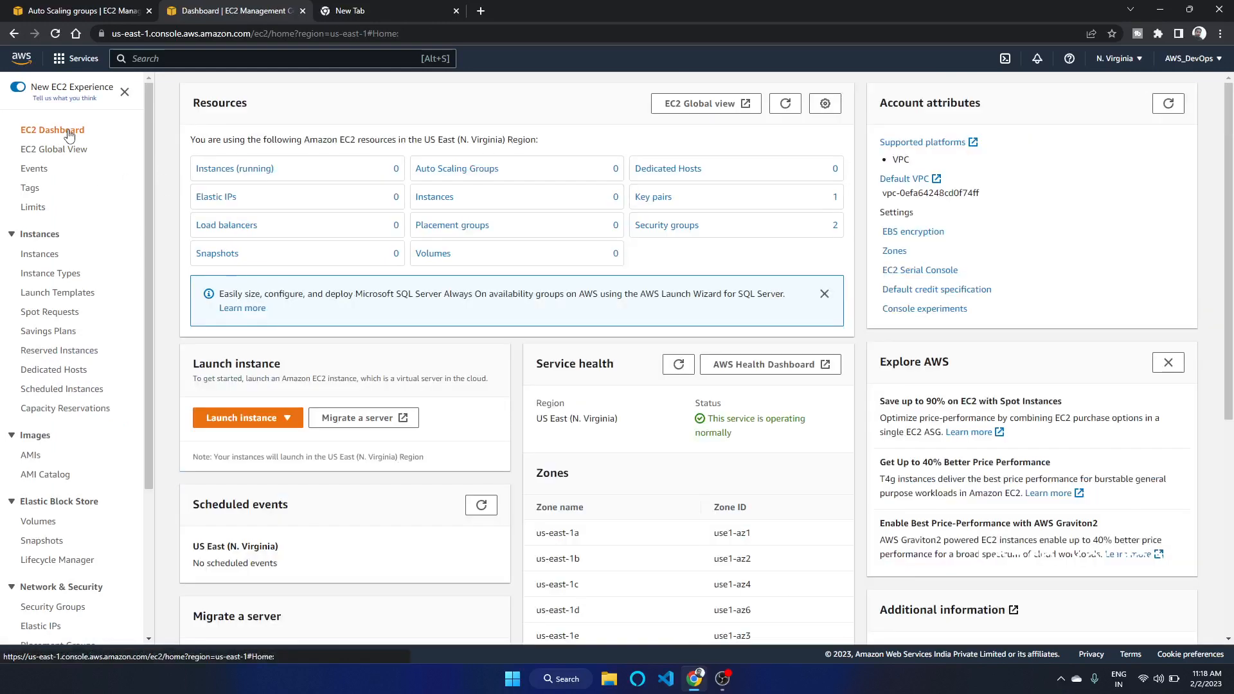
click(256, 172)
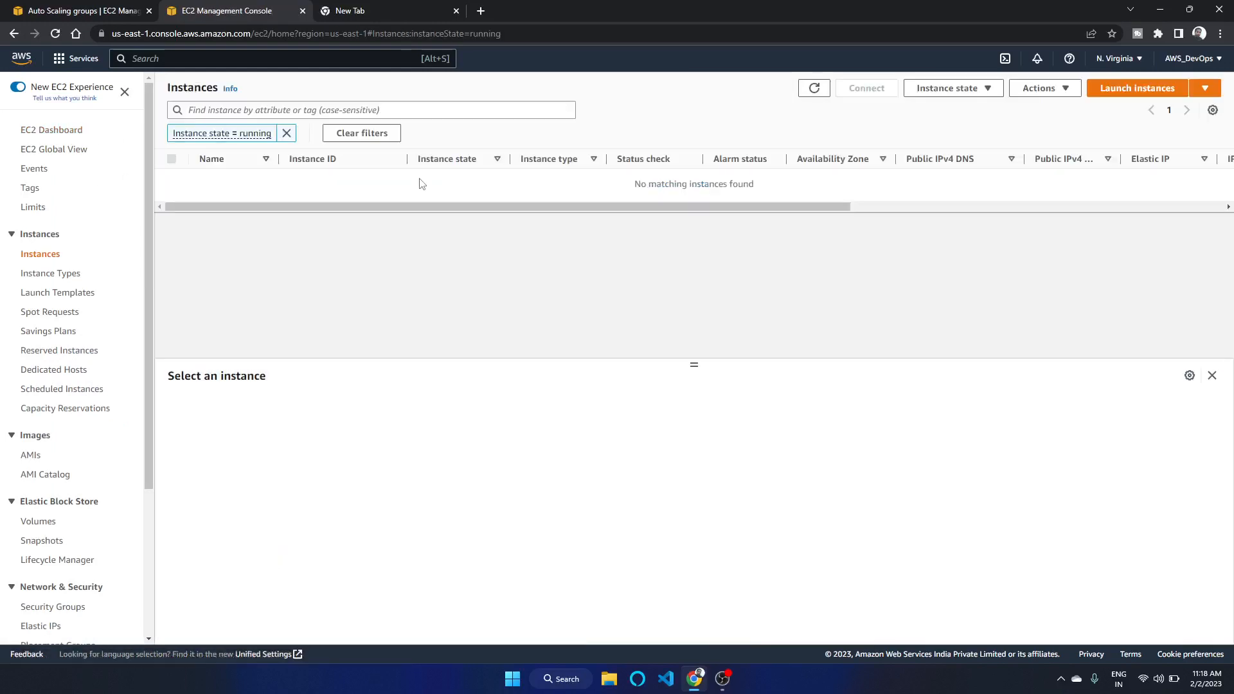
click(287, 131)
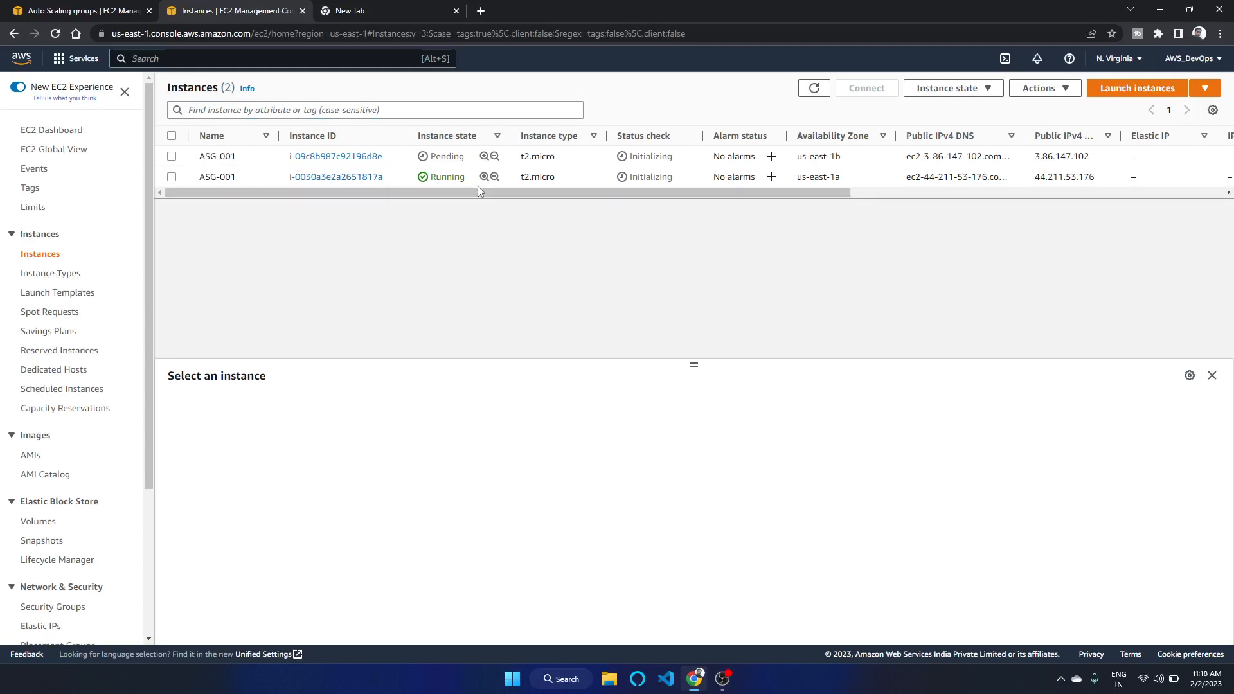
Terminate the ASG-001 instance running in us-east-1a and dismiss the success banner
mouse_move(477, 190)
mouse_down()
mouse_move(556, 191)
mouse_move(469, 193)
mouse_up()
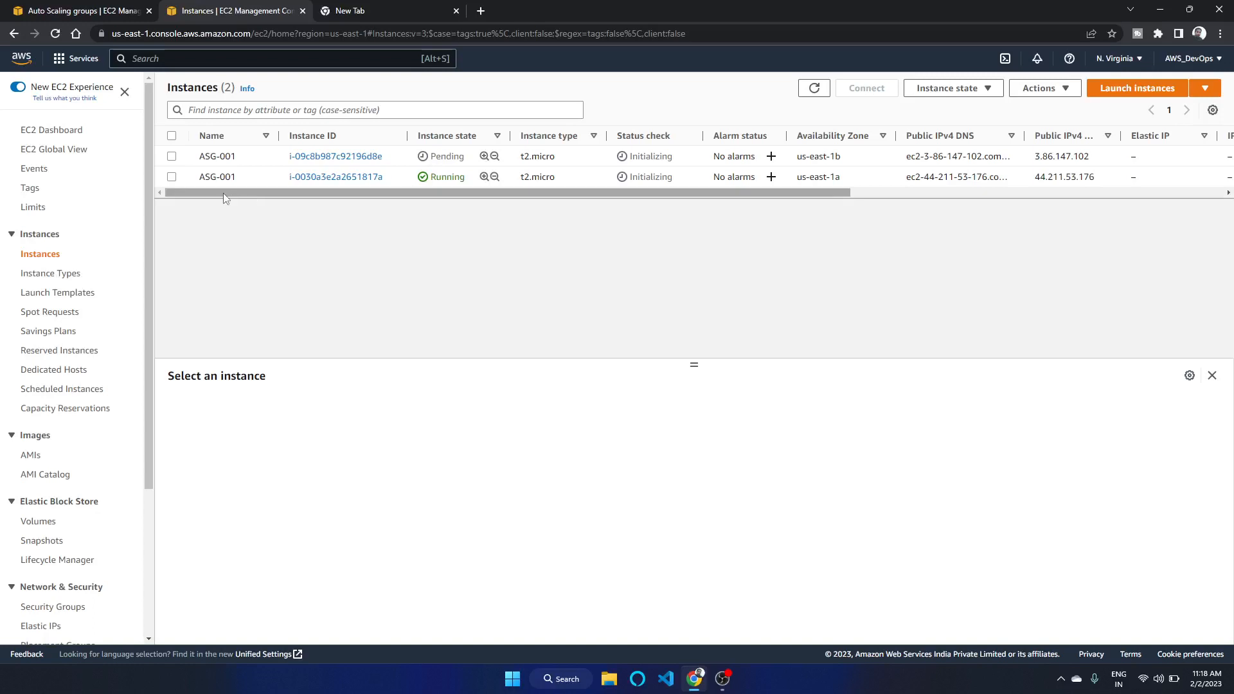
click(172, 177)
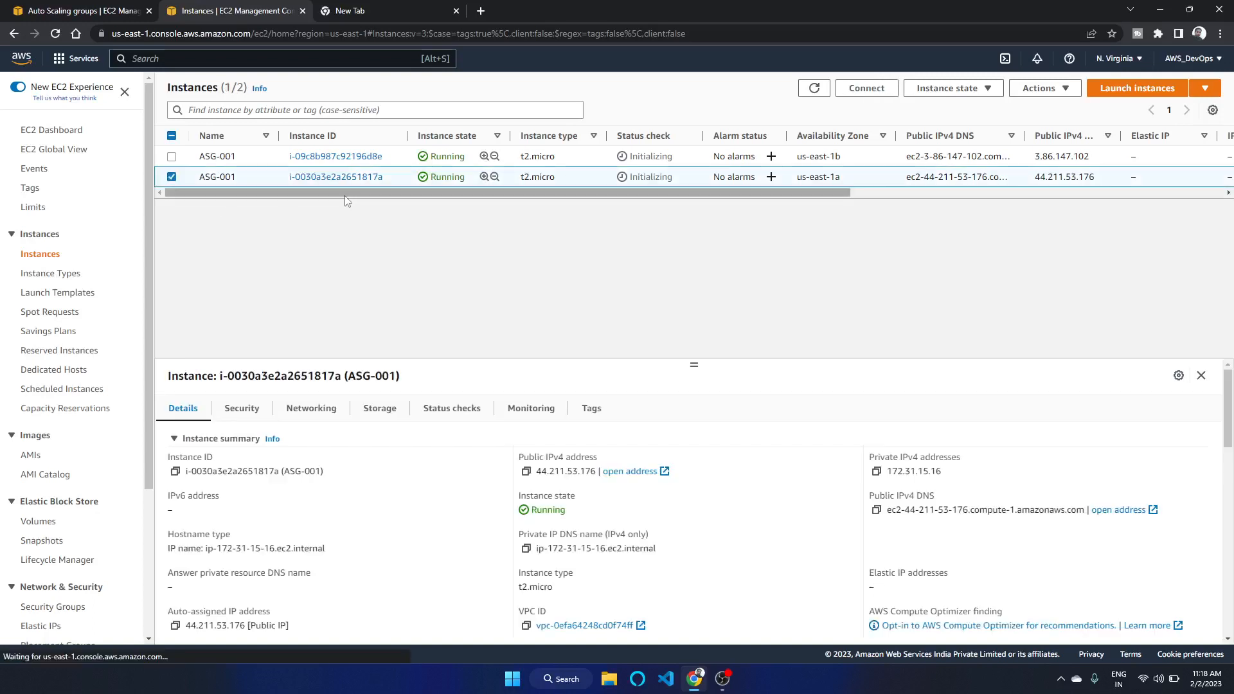
click(964, 88)
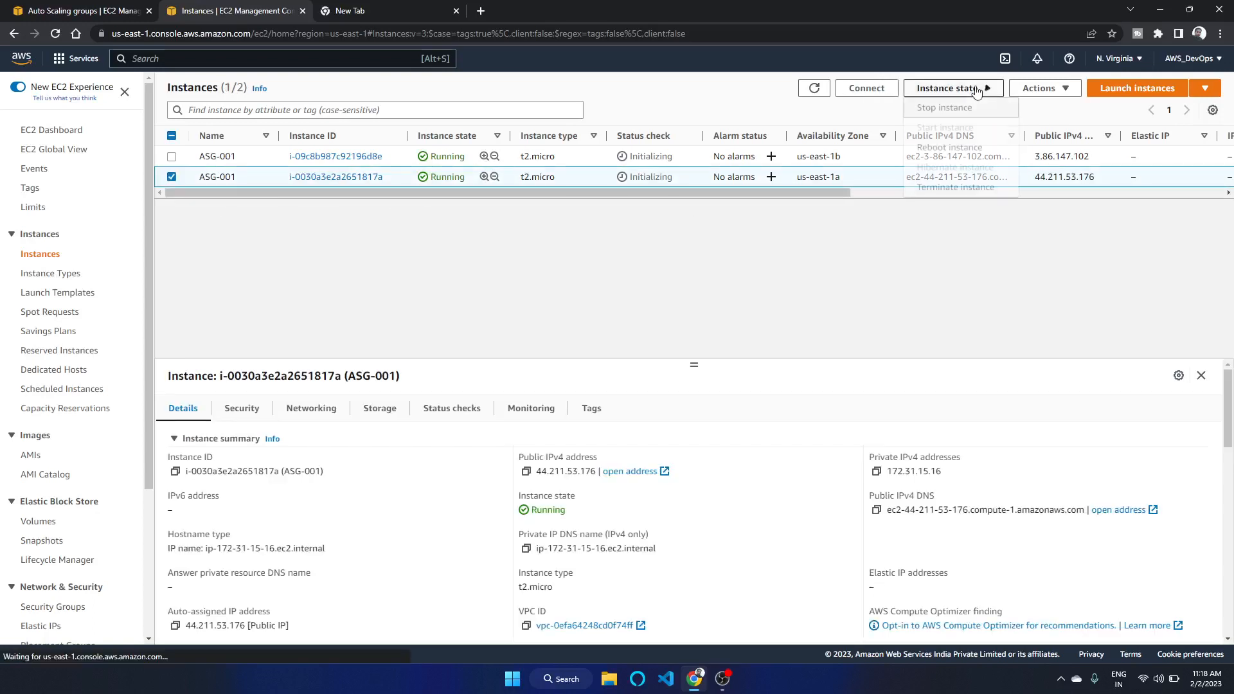
click(994, 189)
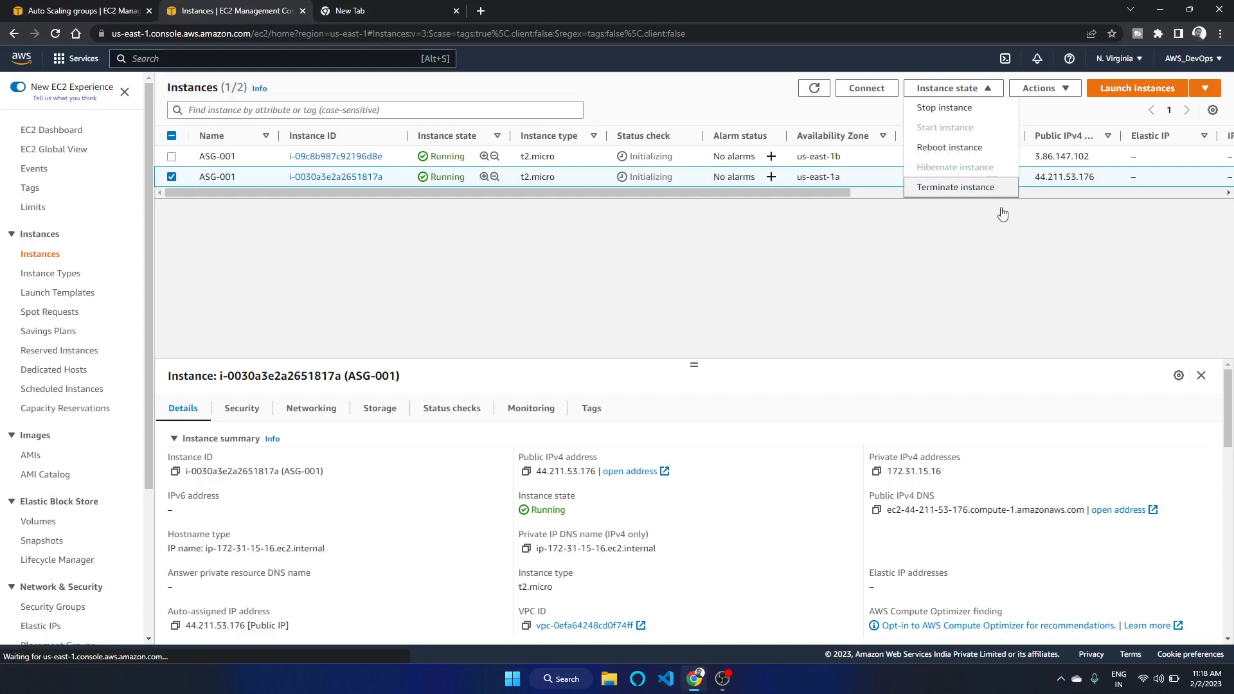
click(857, 451)
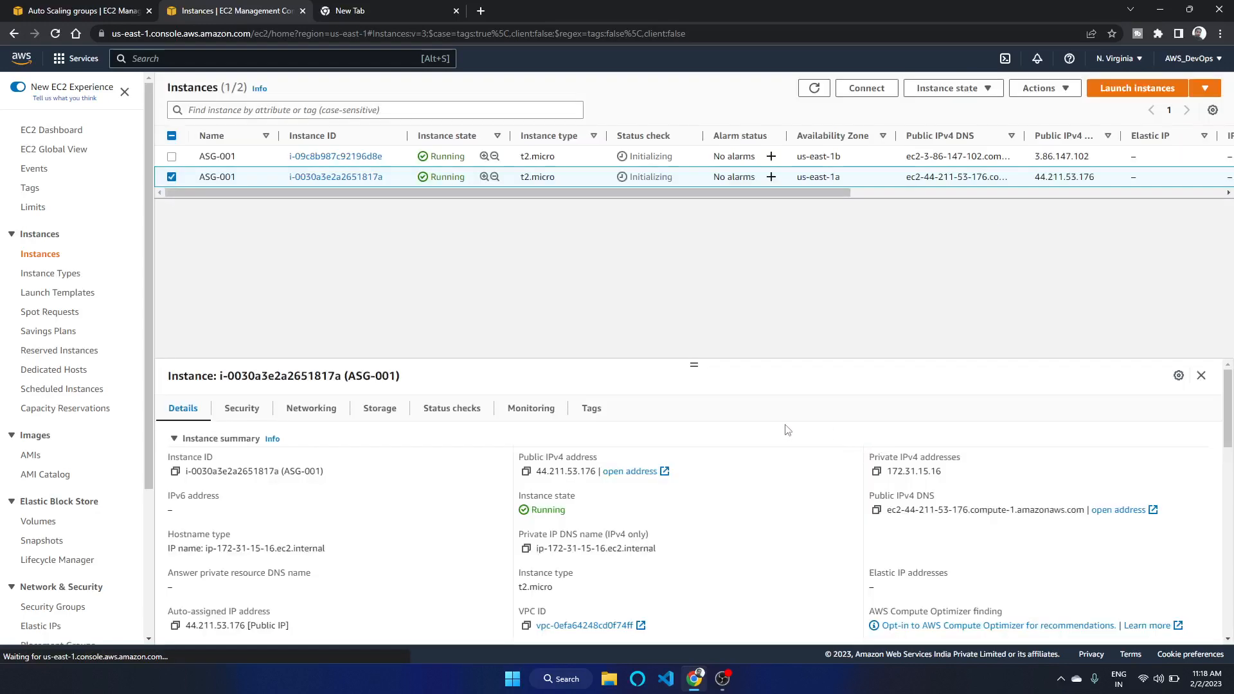
click(803, 111)
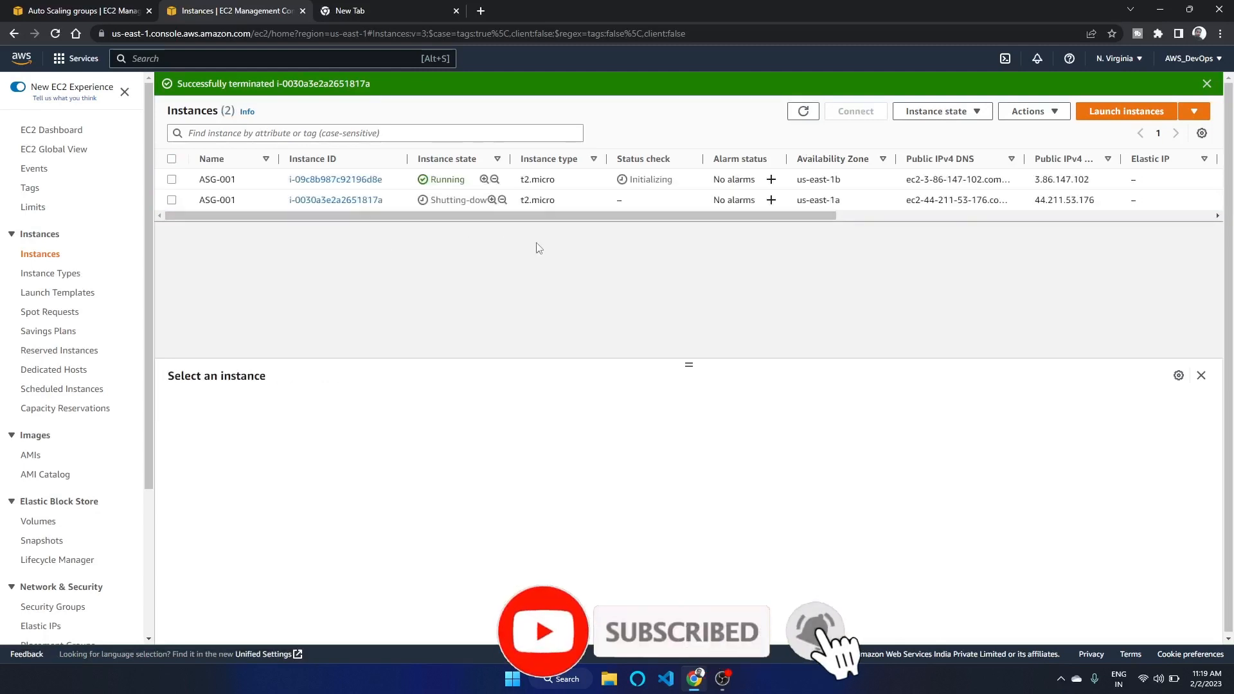
click(815, 113)
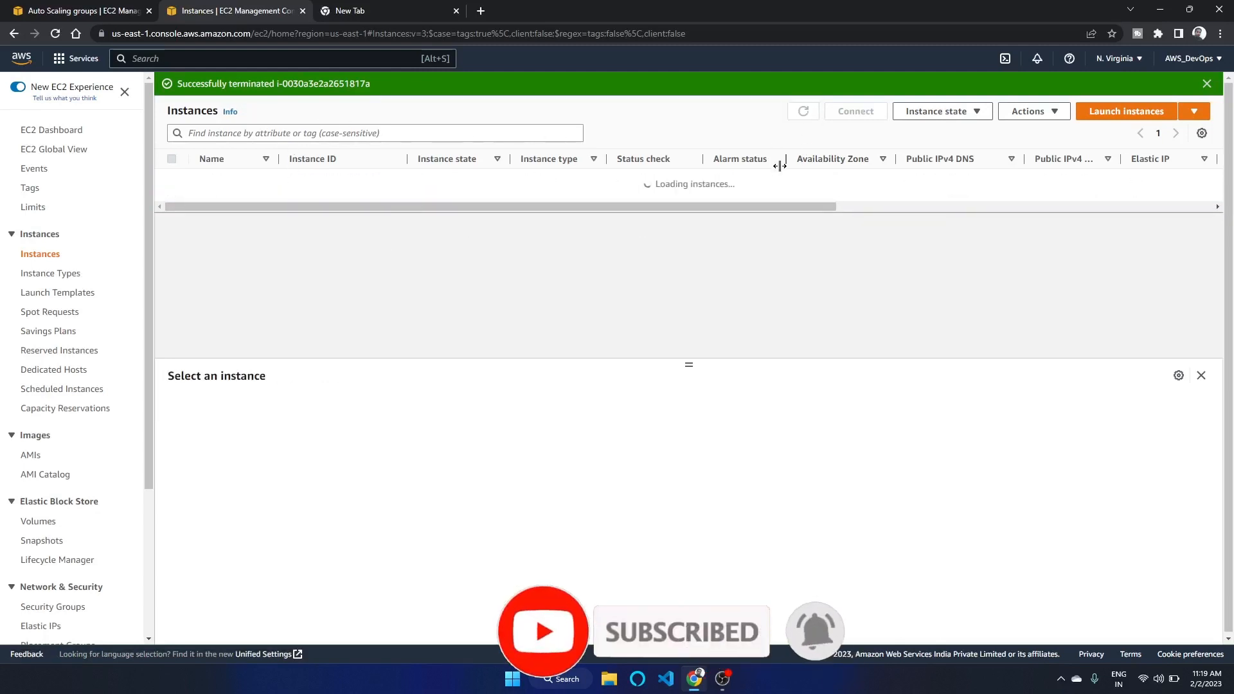
click(1207, 84)
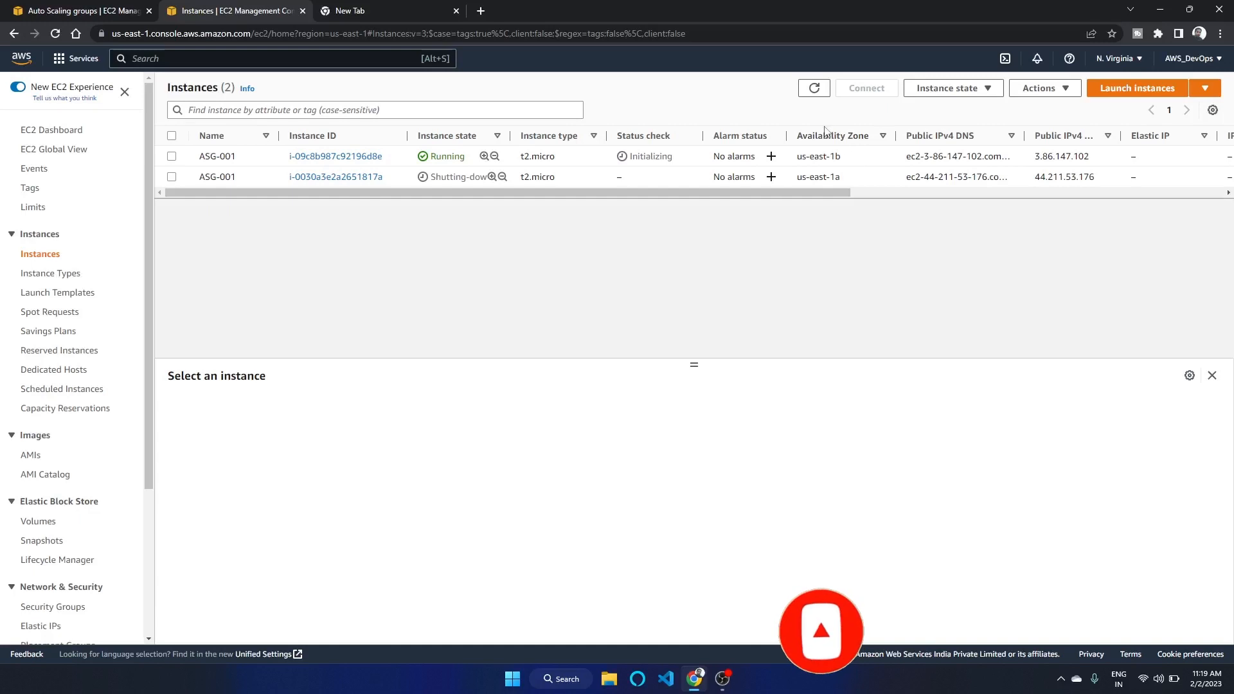
Refresh the instances list repeatedly to watch whether the Auto Scaling group replaces the terminated instance
click(814, 88)
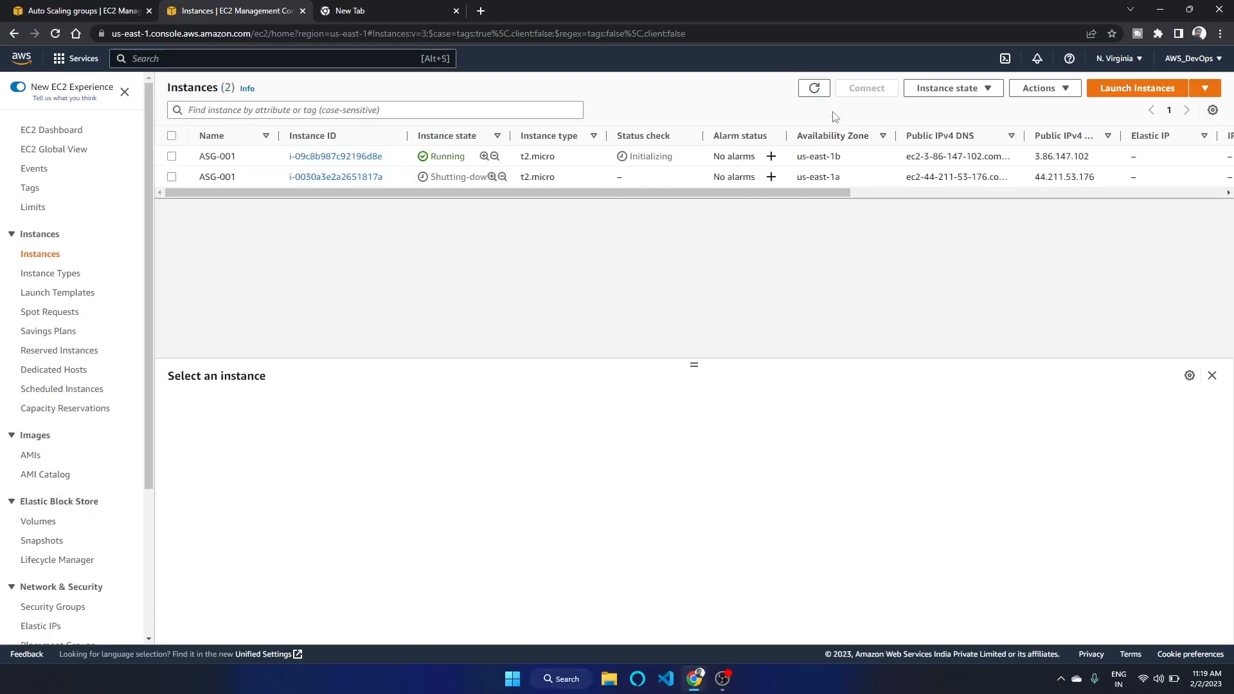
click(822, 92)
click(814, 94)
click(814, 95)
click(814, 95)
click(815, 90)
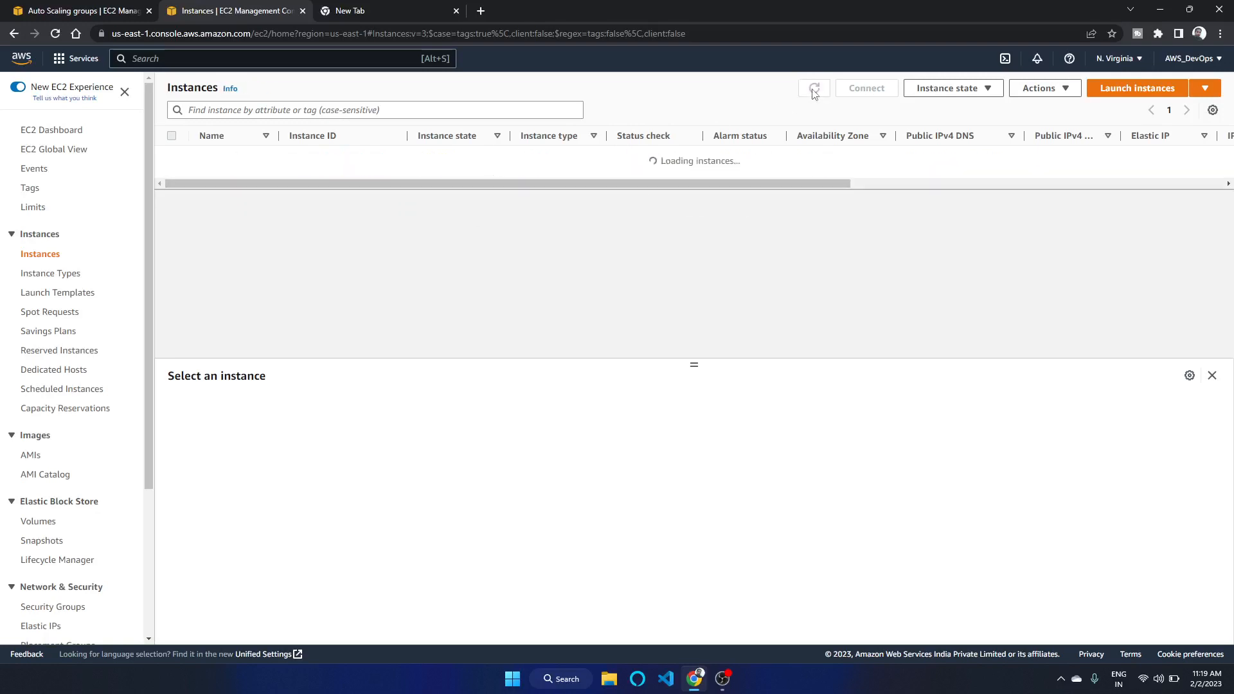
click(814, 92)
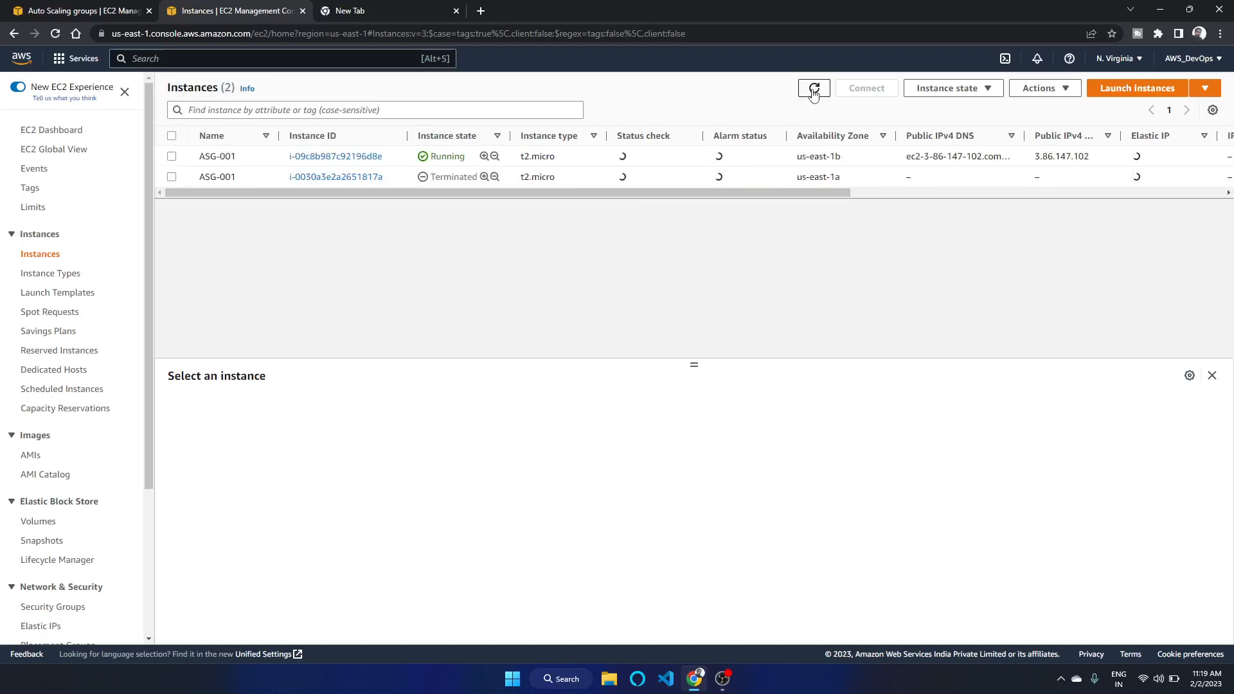
click(813, 90)
click(813, 90)
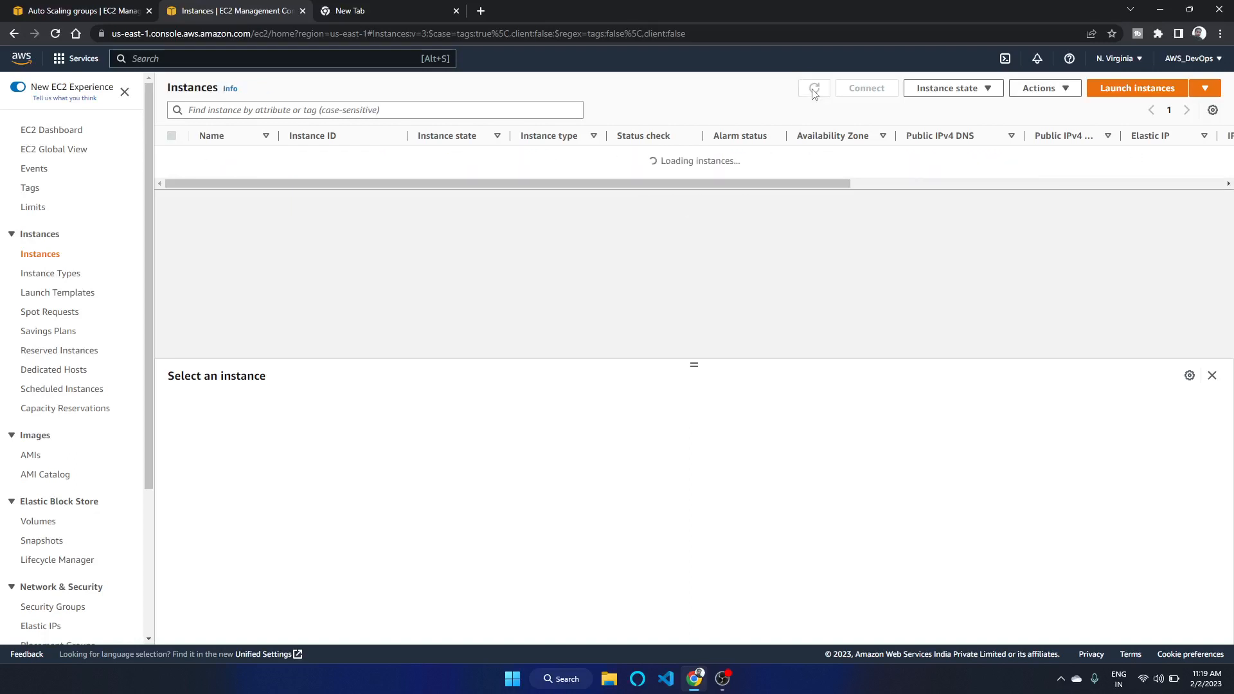
click(814, 92)
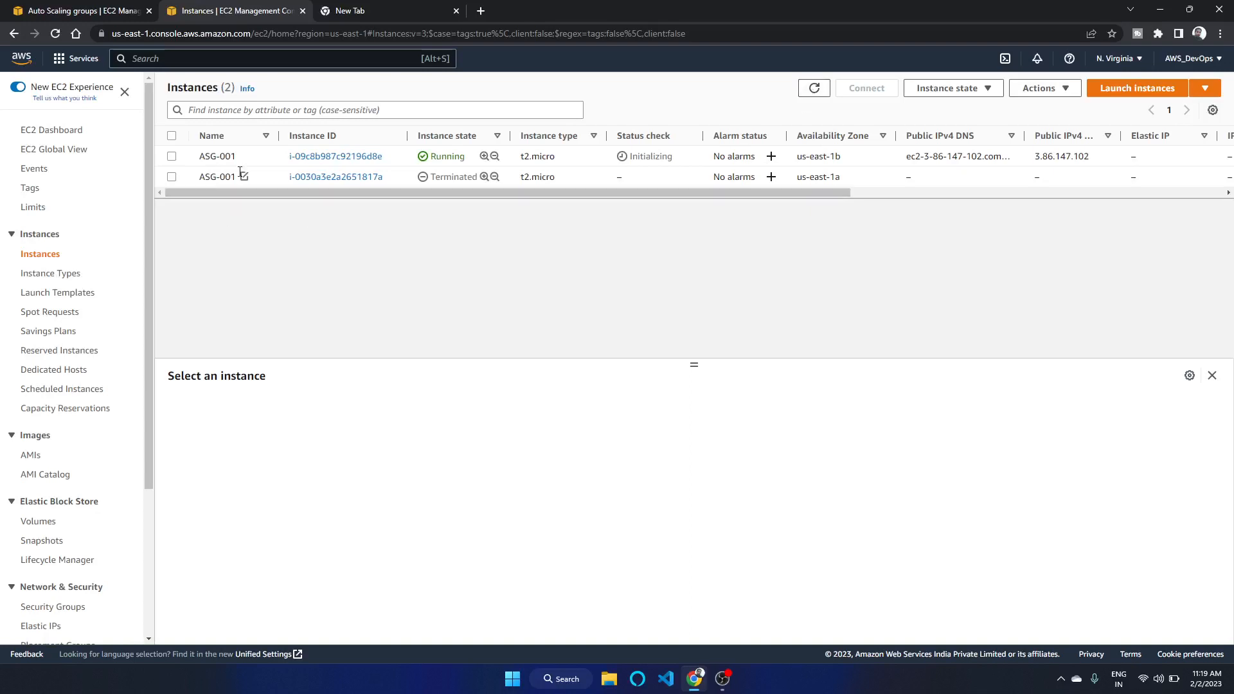
click(811, 91)
click(811, 91)
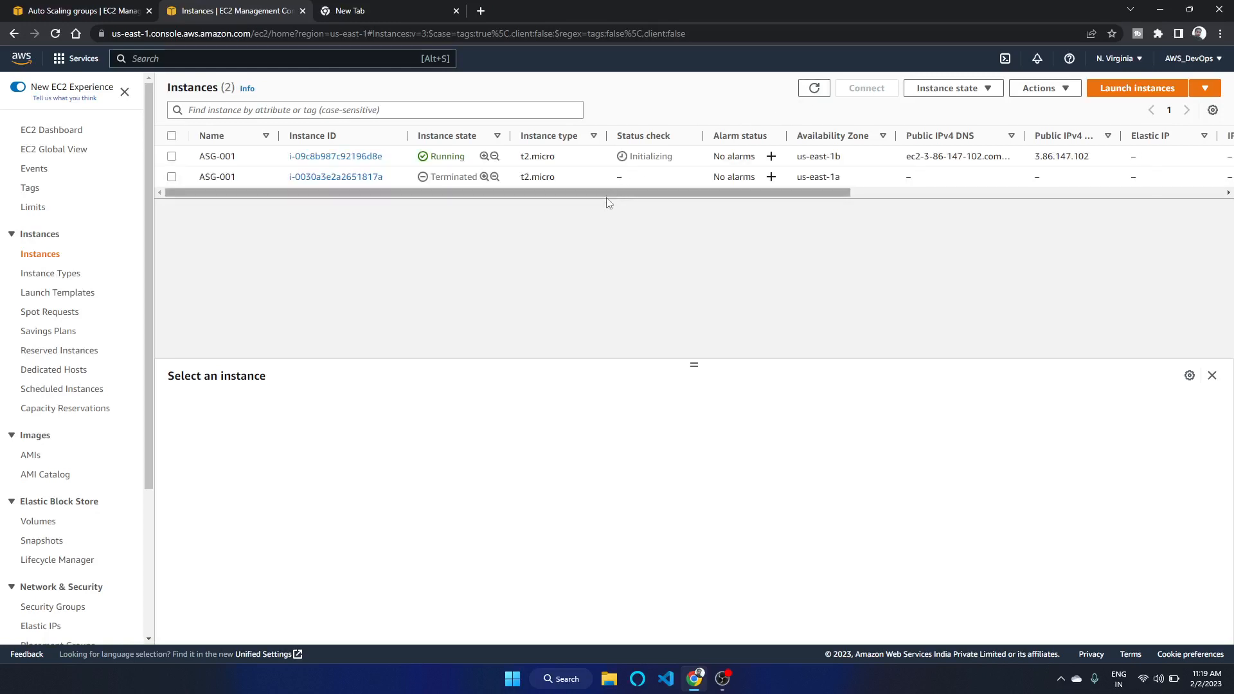
click(816, 90)
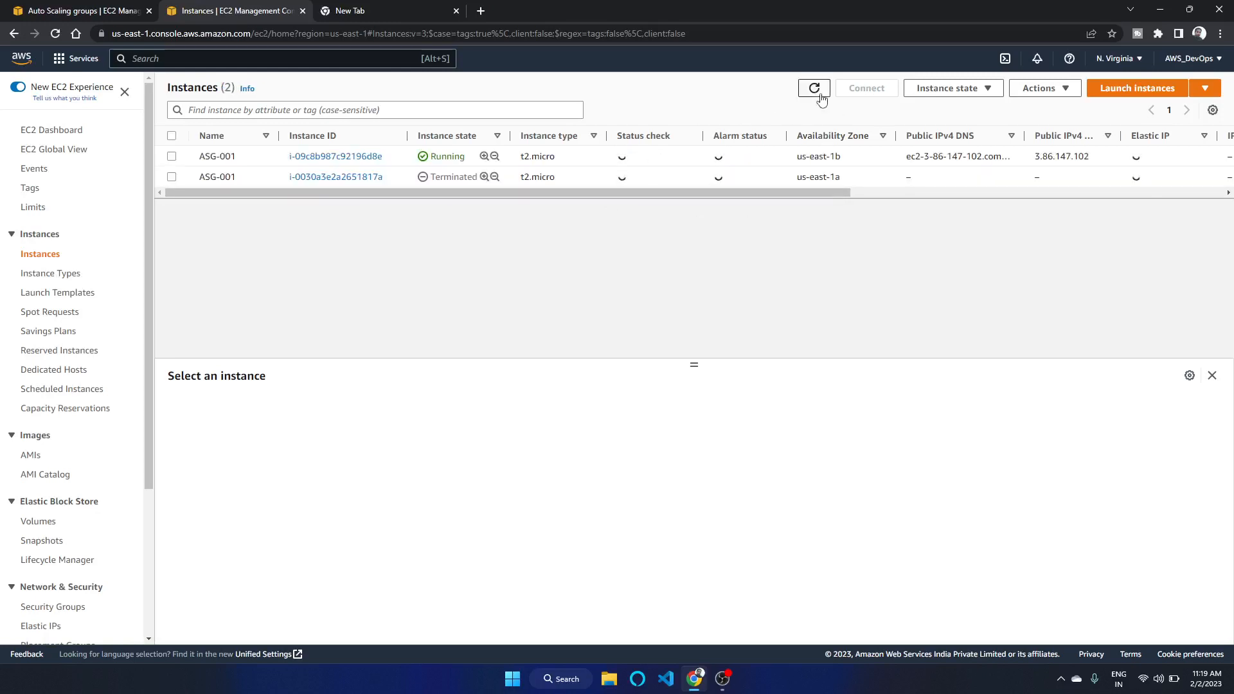
click(816, 90)
click(820, 96)
click(814, 88)
click(815, 88)
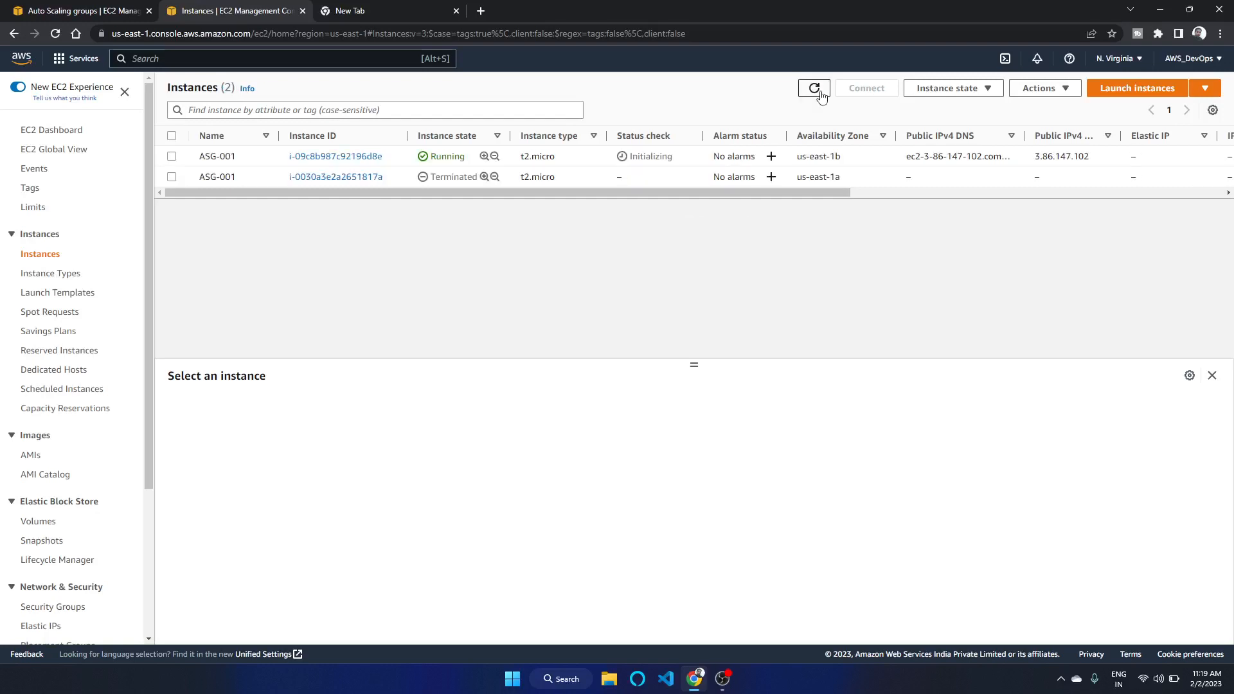
click(820, 93)
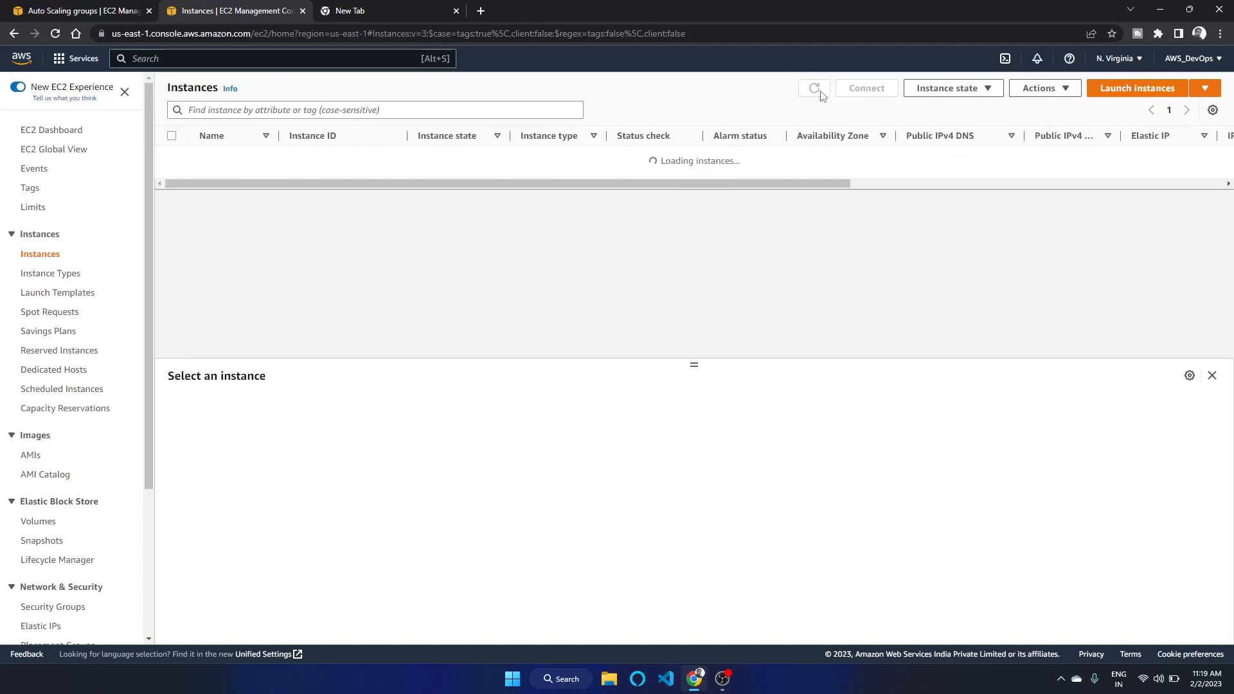
click(820, 93)
click(820, 94)
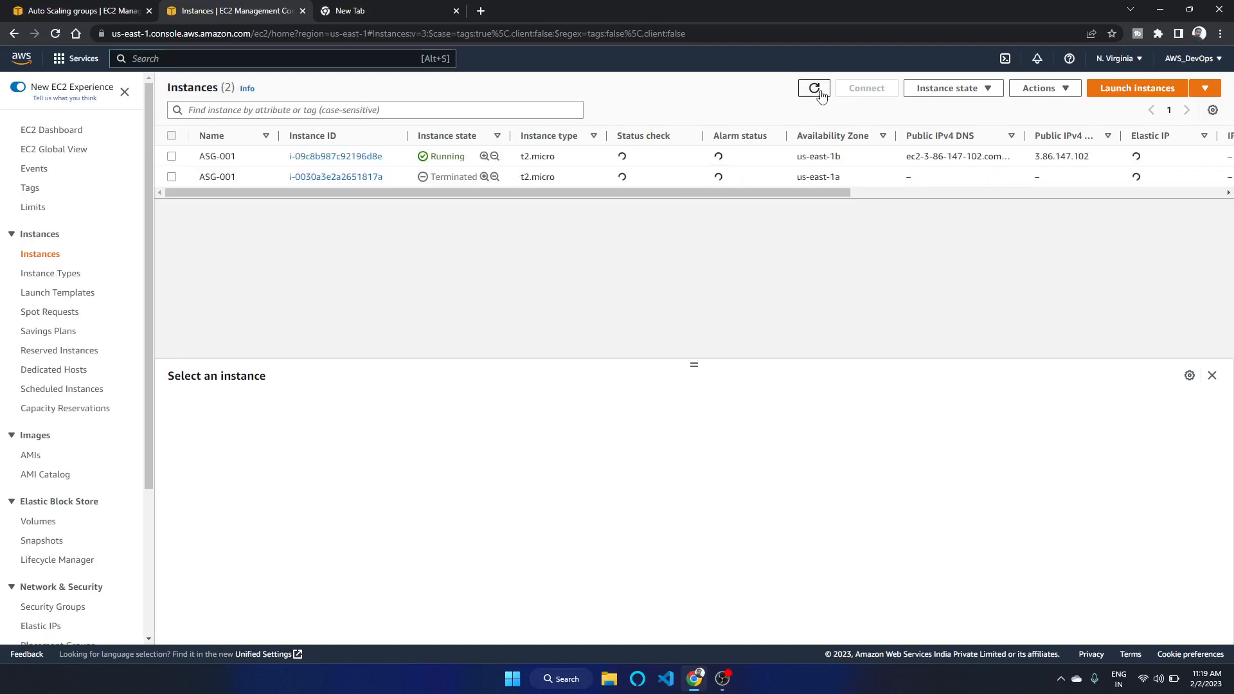
Switch to the Auto Scaling groups tab and refresh the ASG-1 group listing
click(355, 12)
click(251, 11)
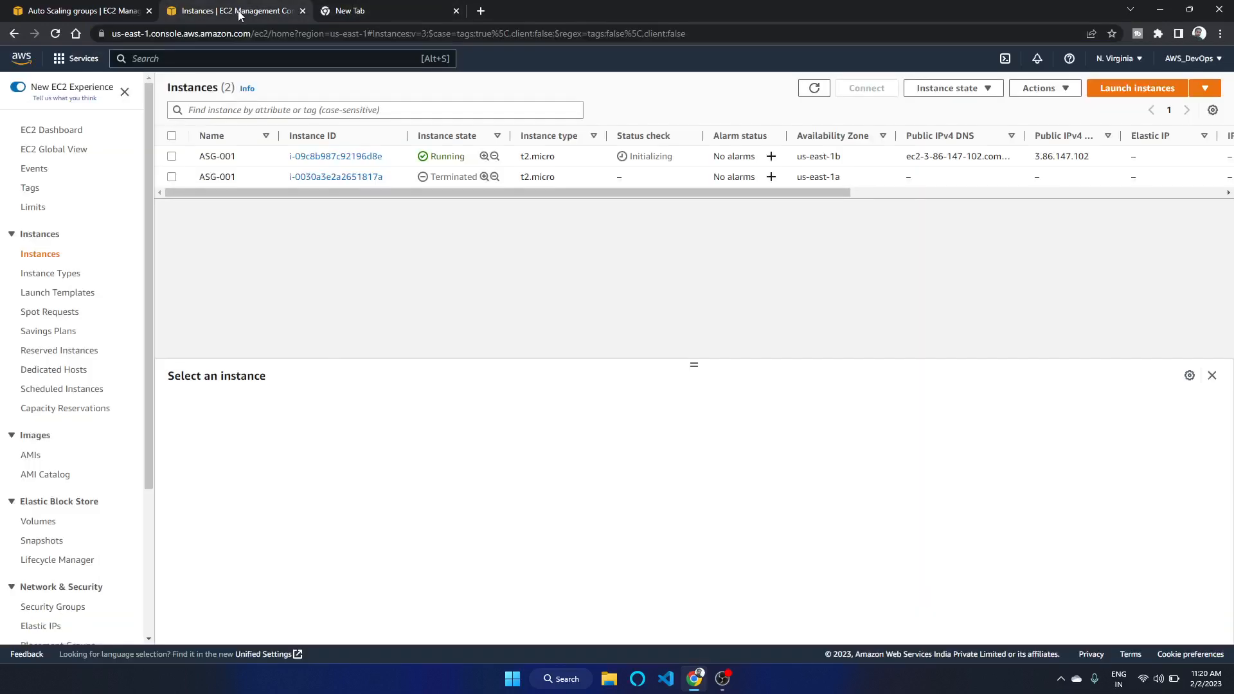
click(103, 13)
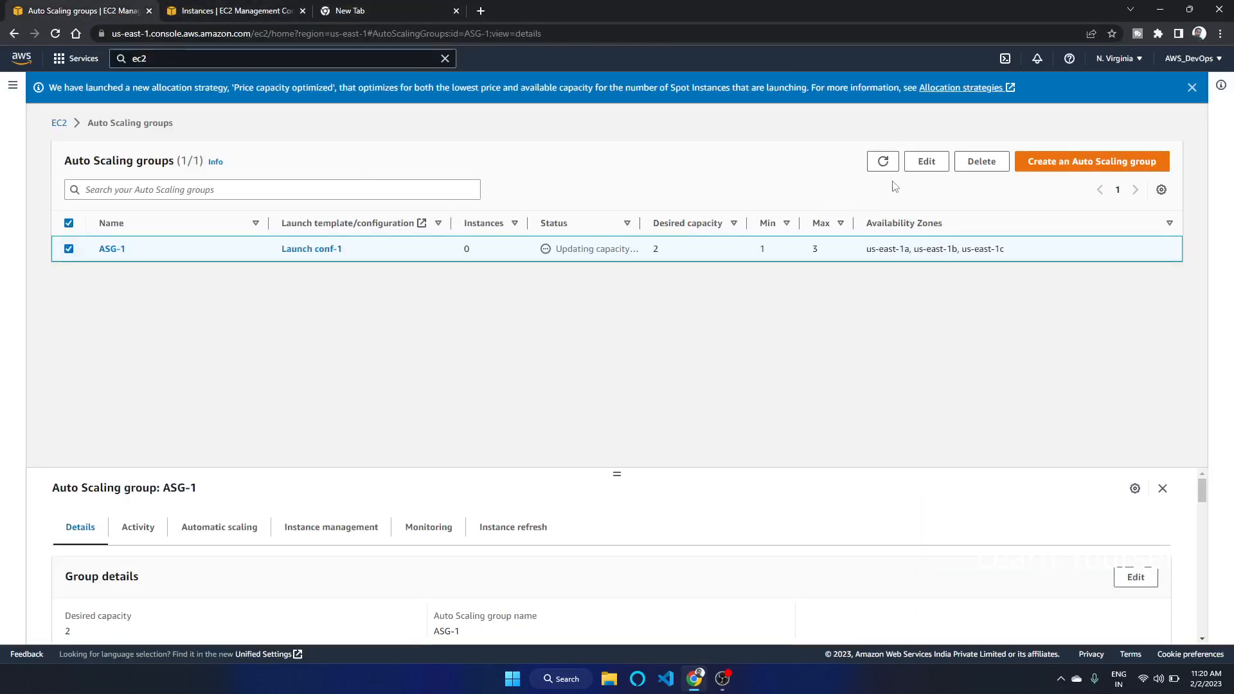
click(887, 164)
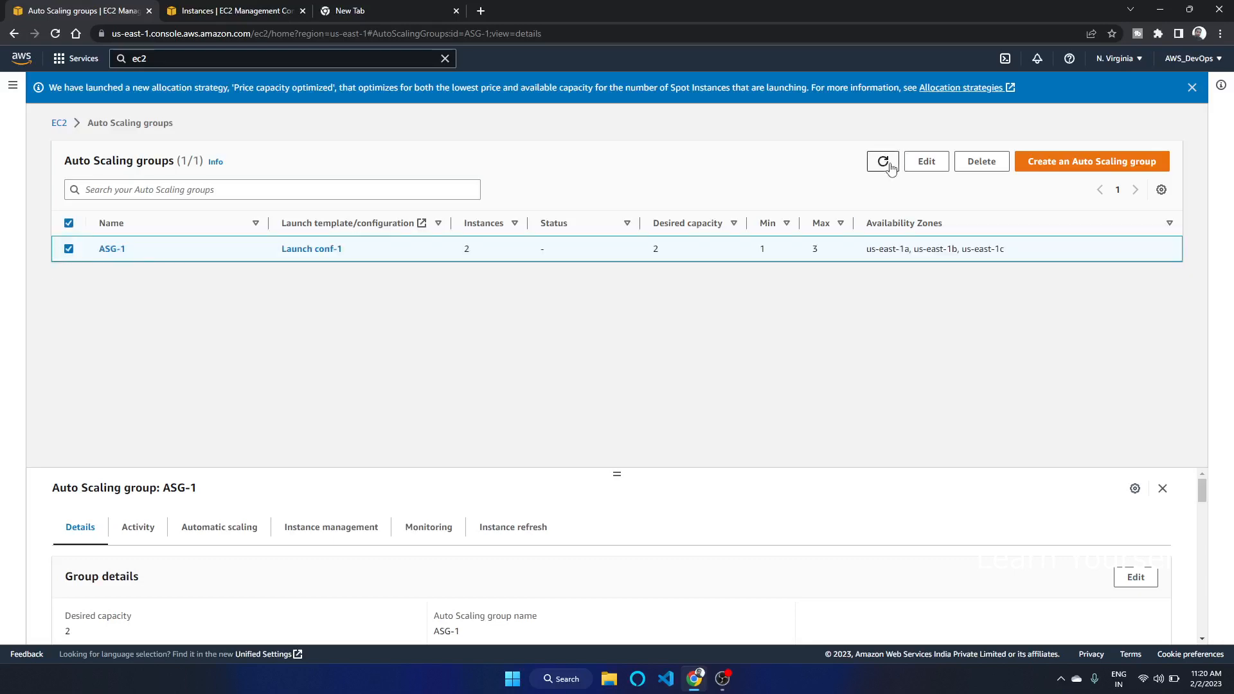
Open the running instances from the EC2 dashboard, clear the running-state filter, and refresh the list
click(59, 124)
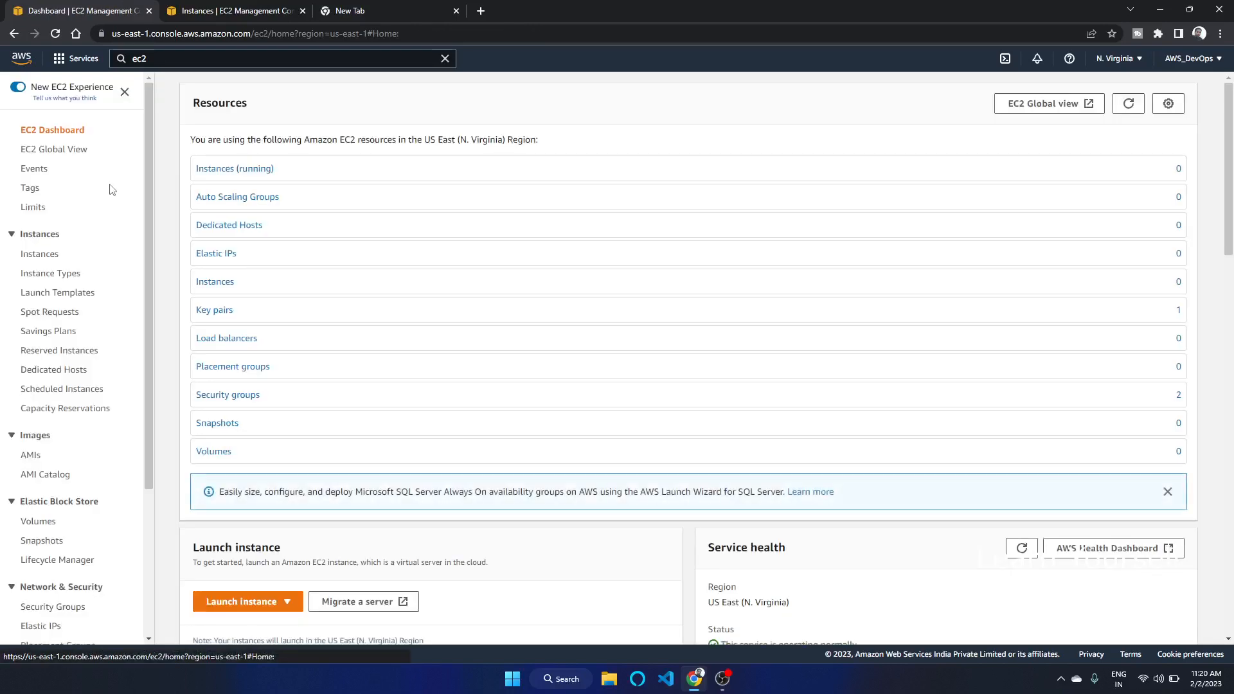
click(248, 169)
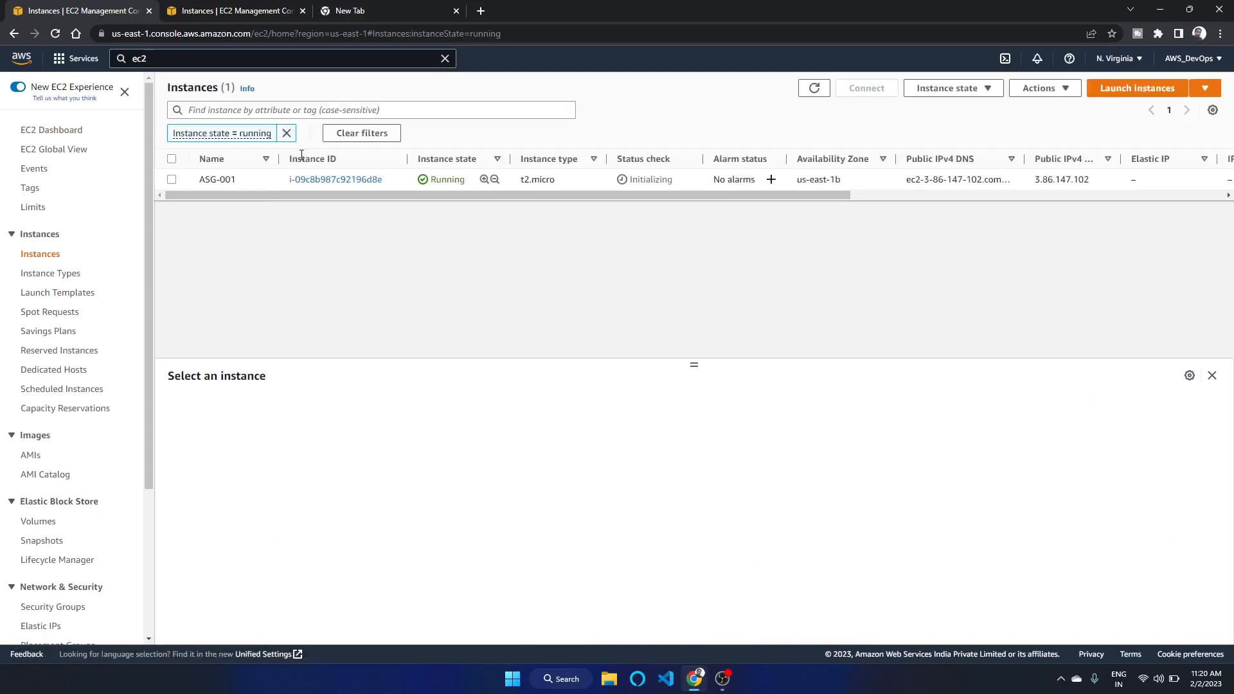
click(286, 133)
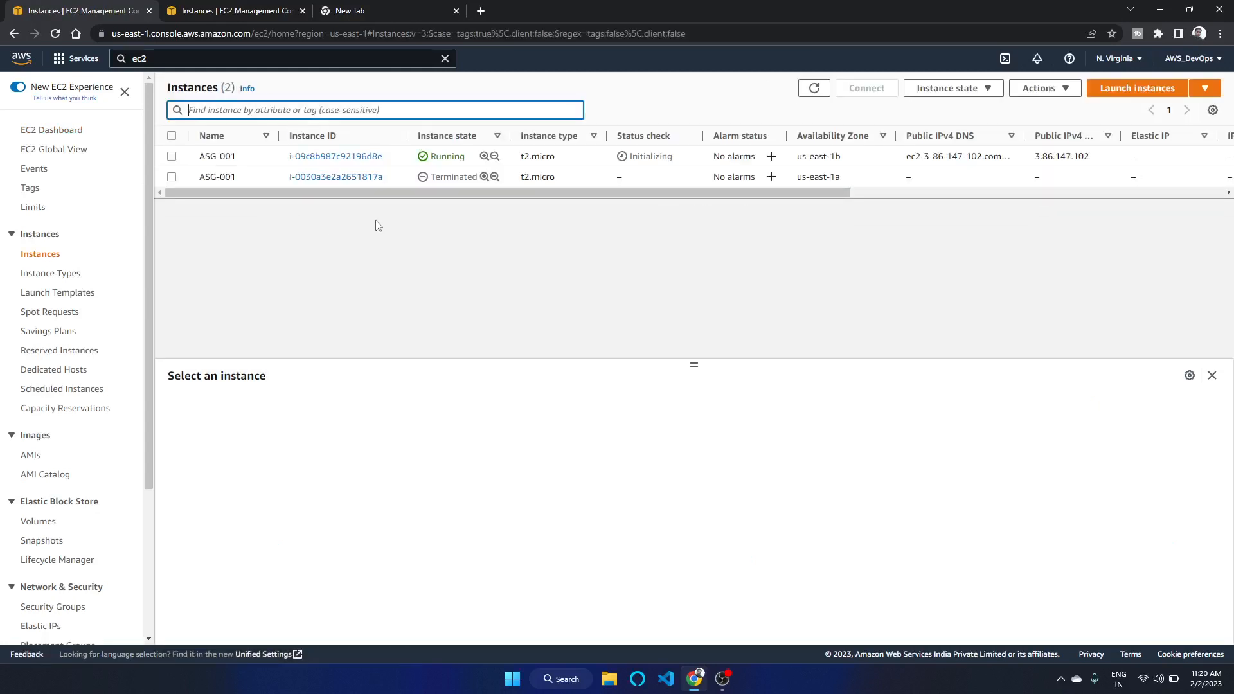
click(805, 94)
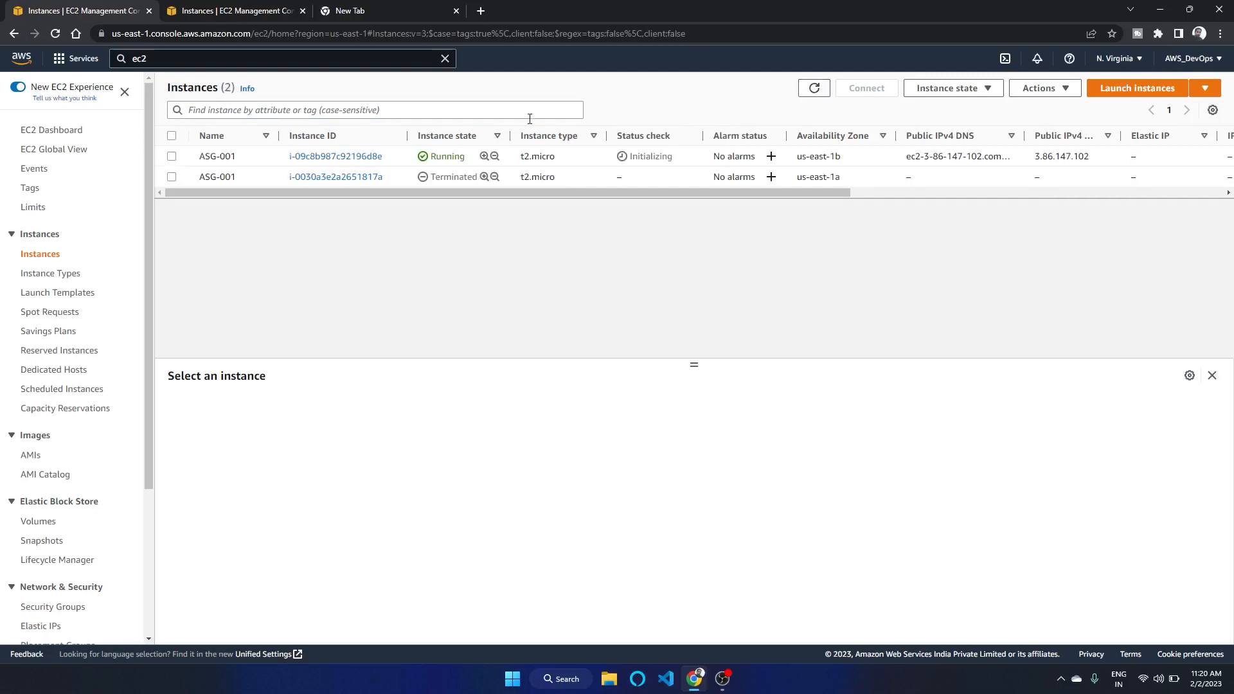
Switch between browser tabs and refresh the instances list to check for a replacement instance
click(276, 8)
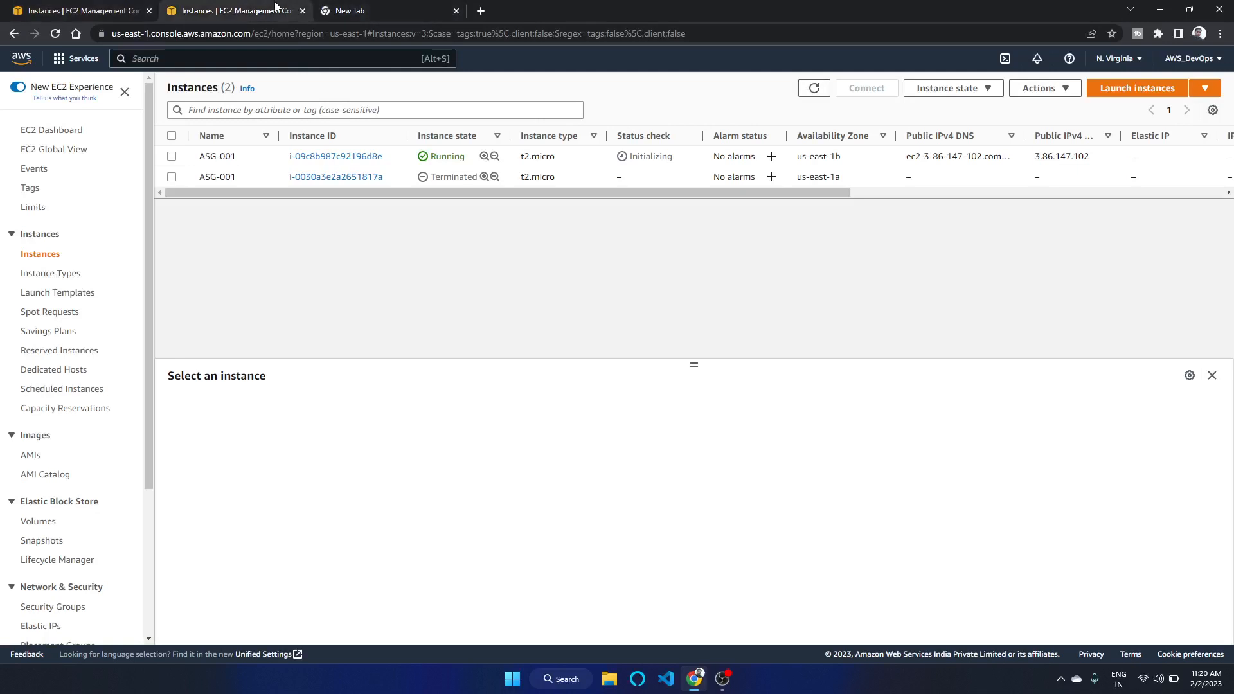
click(363, 7)
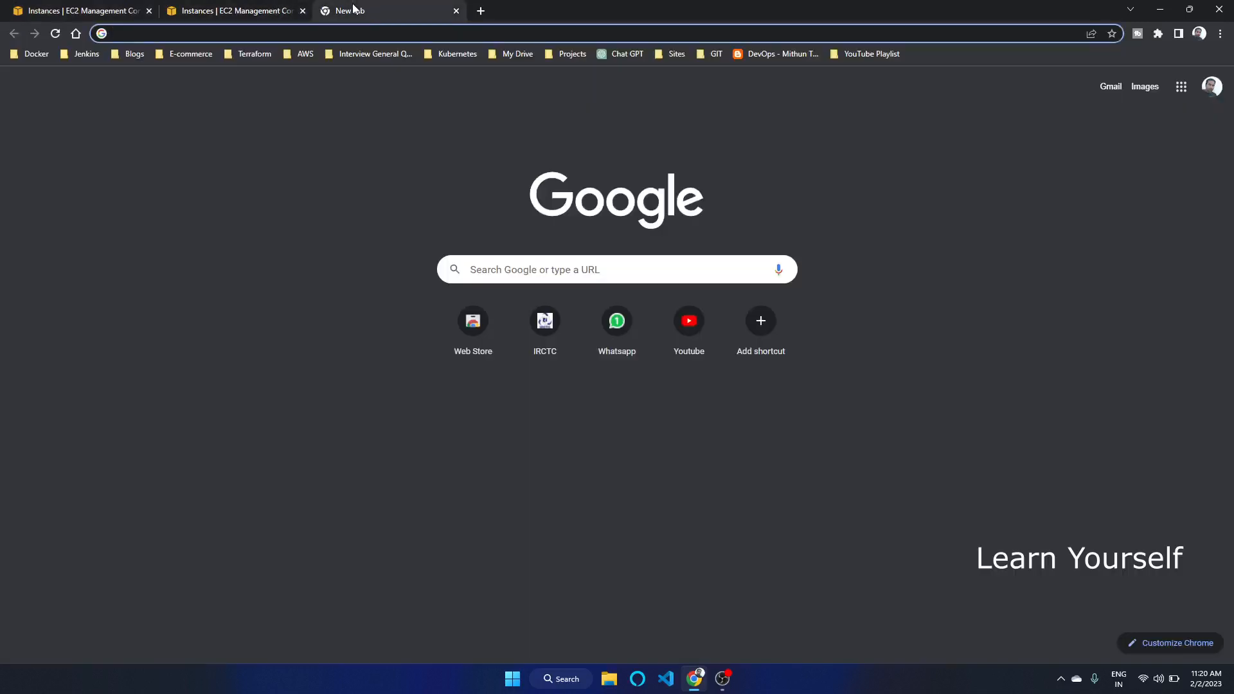
click(54, 8)
click(819, 89)
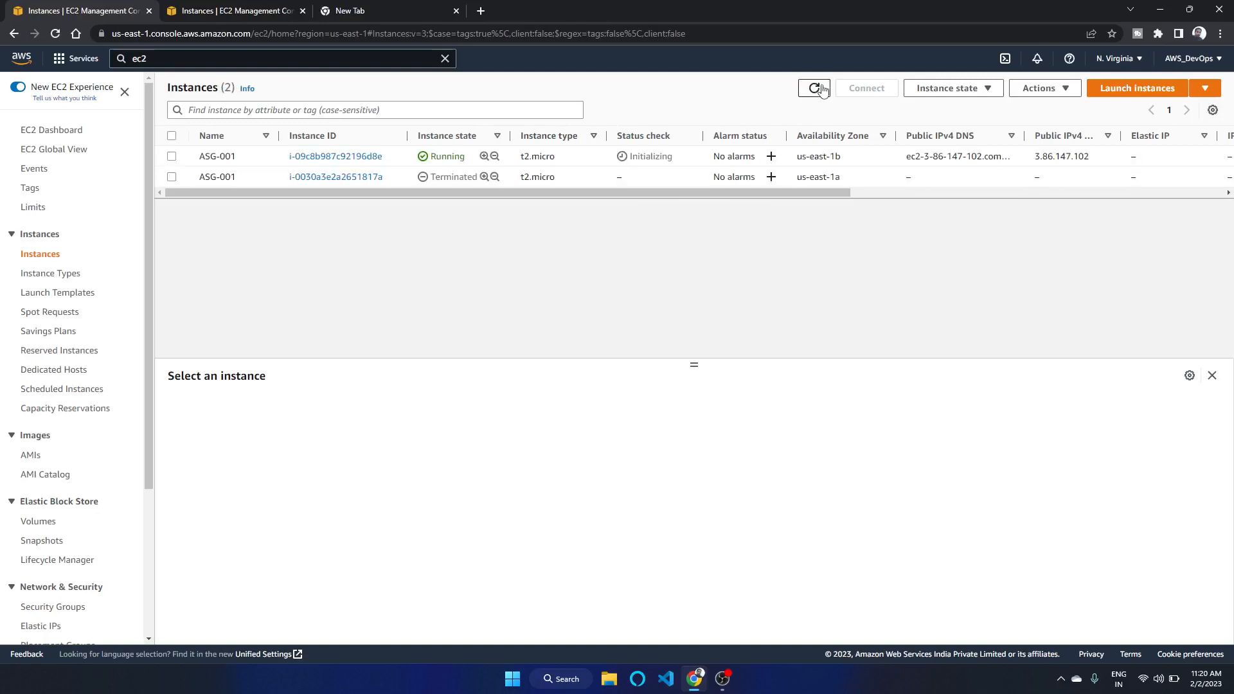
click(819, 89)
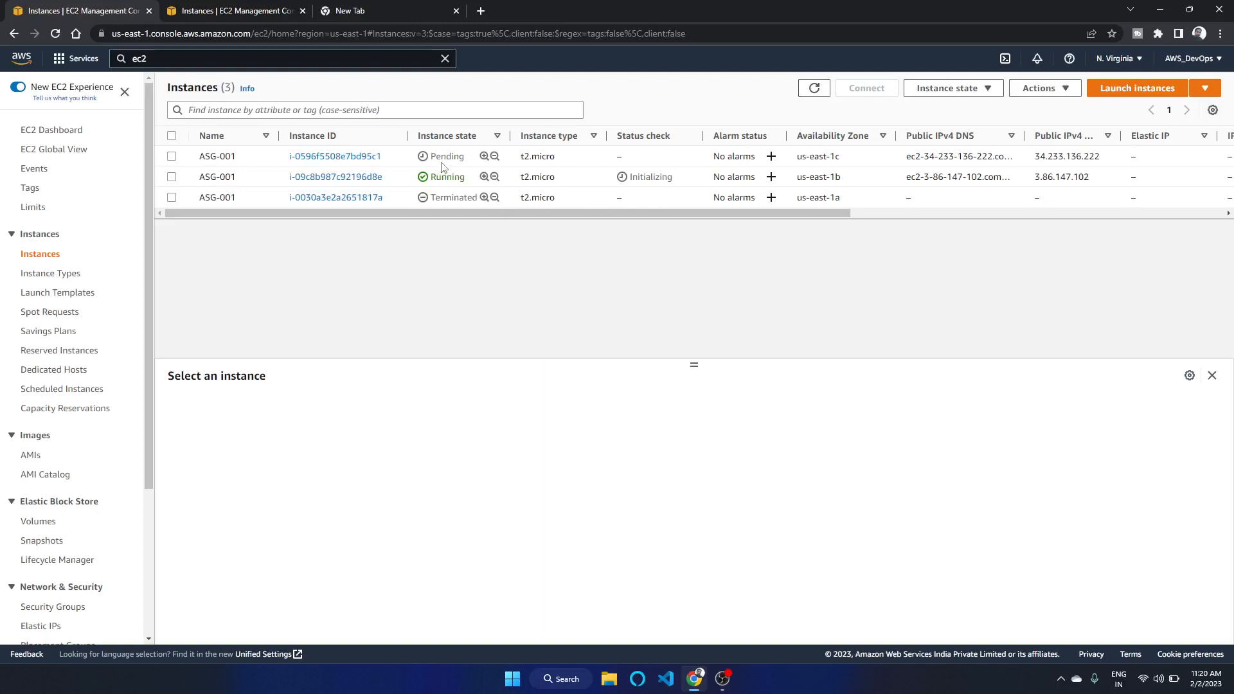
Open the Auto Scaling Groups page from the navigation, then return to the other instances tab
click(234, 5)
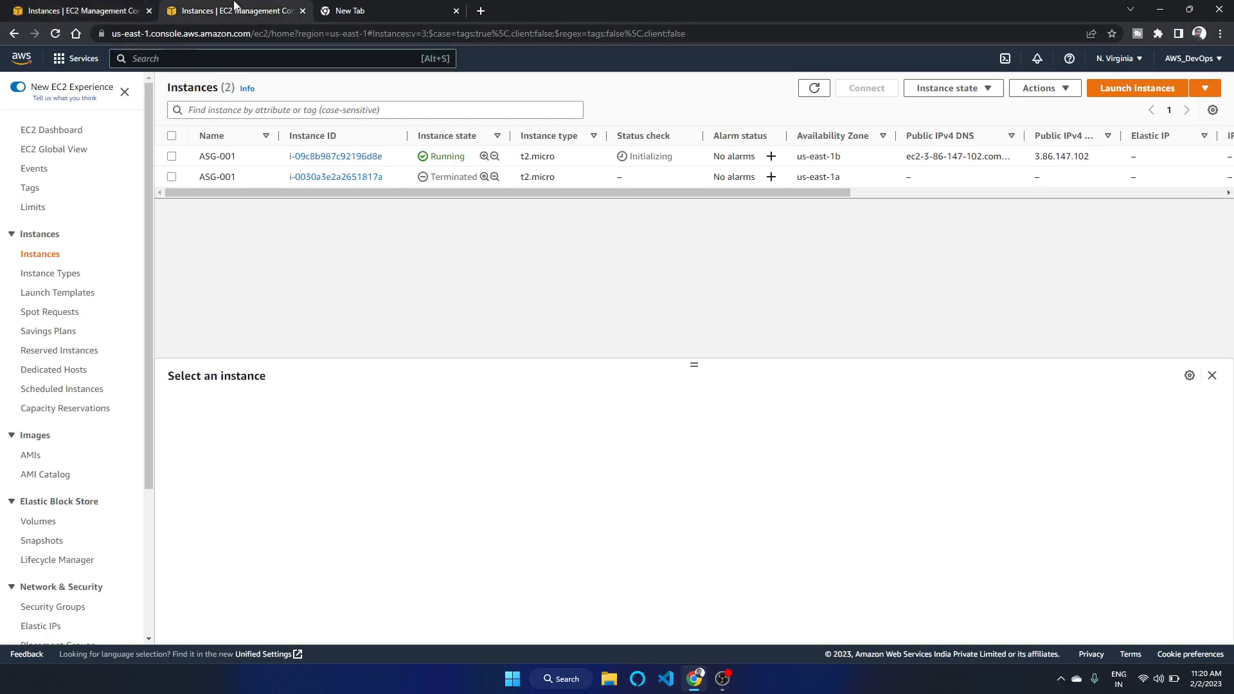
click(126, 10)
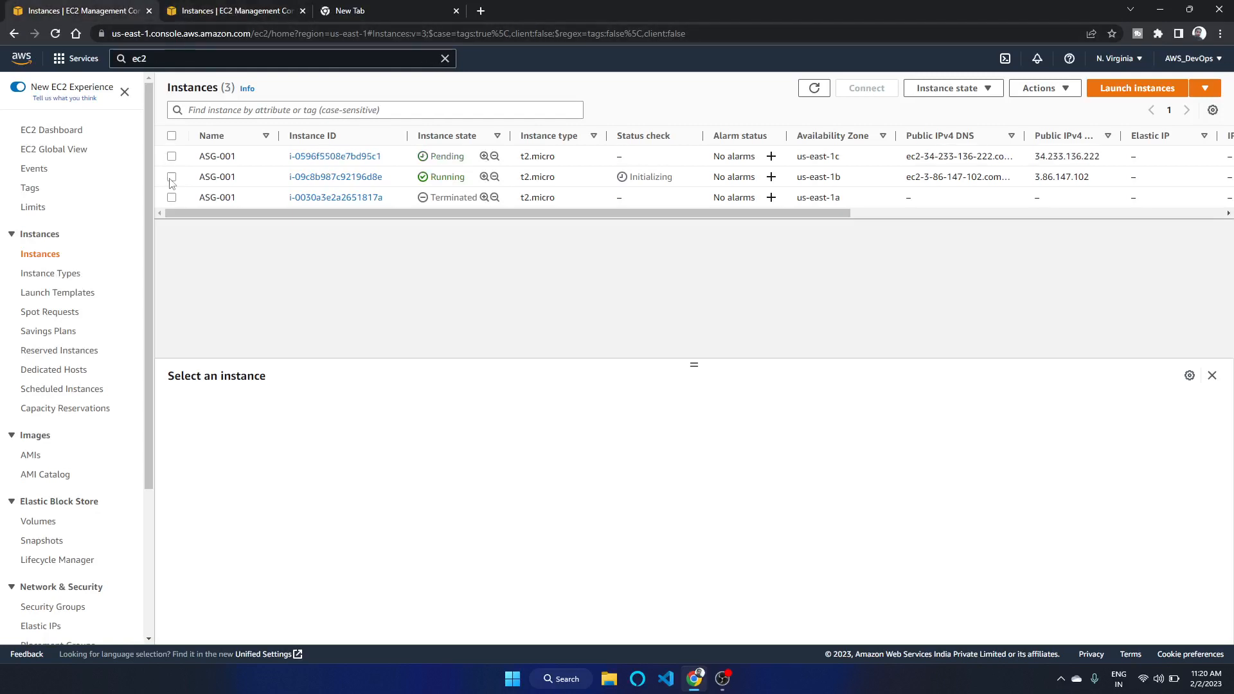
scroll(70, 479, down, 2)
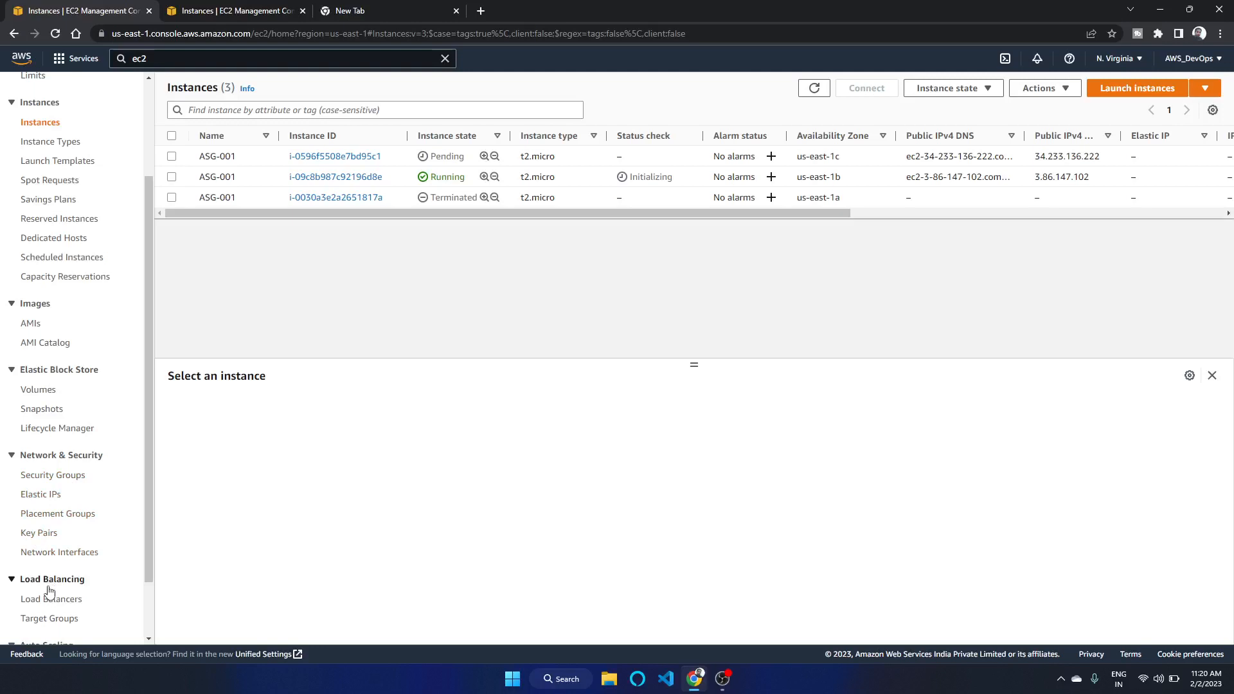
scroll(64, 598, down, 1)
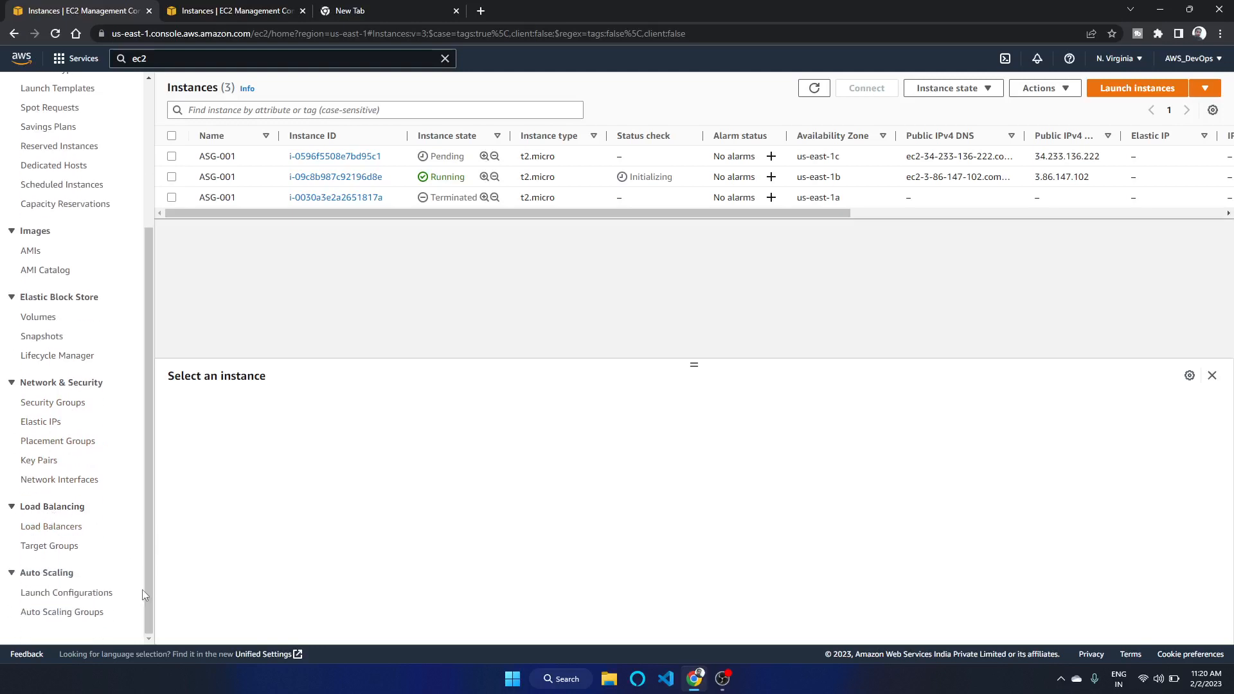
click(71, 613)
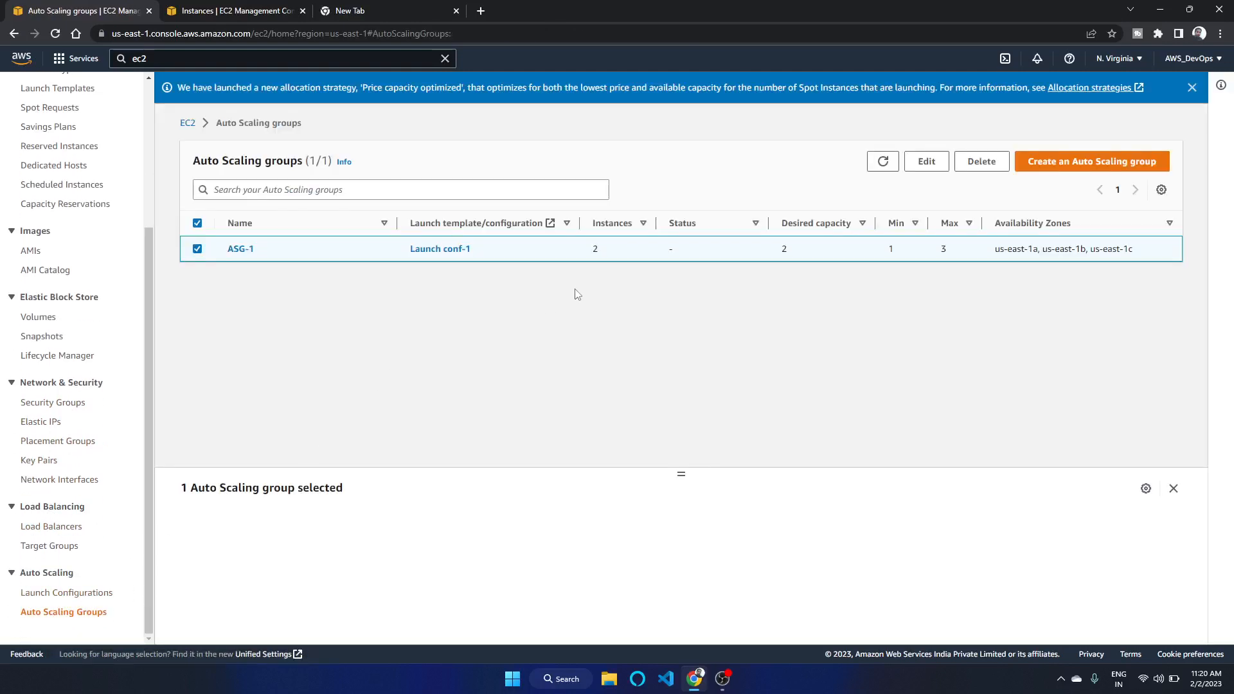
click(238, 8)
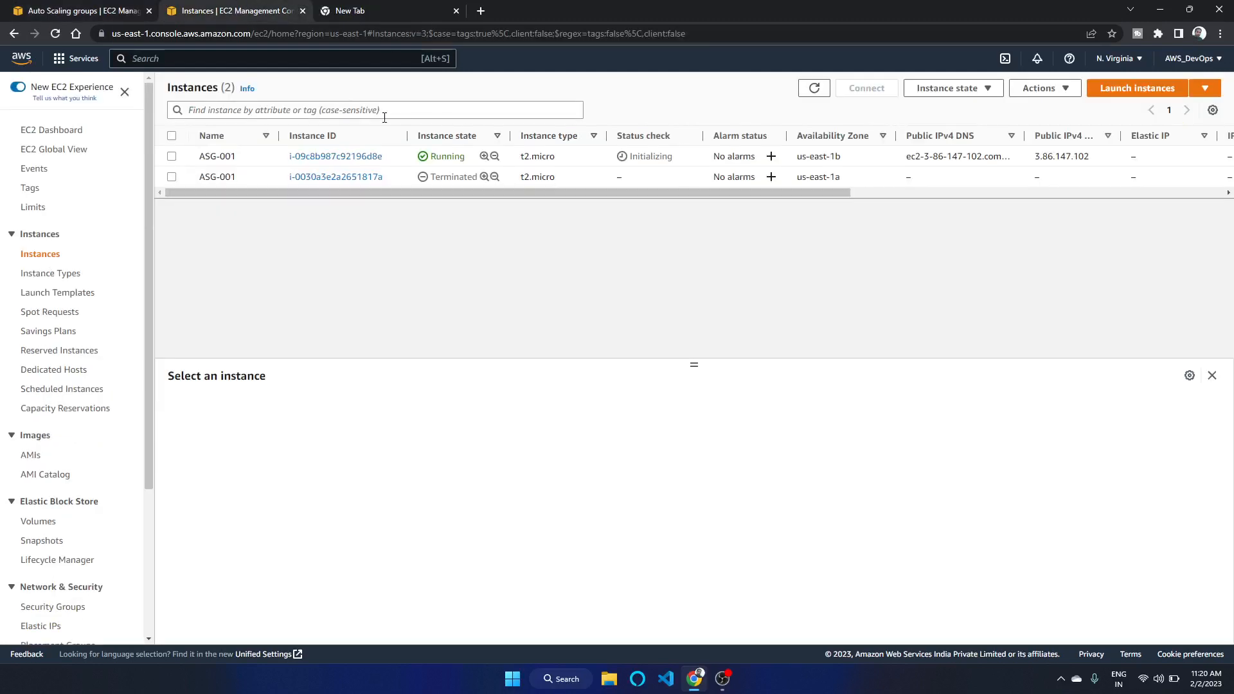
Refresh the instances list and inspect the newly launched replacement instance's details
click(814, 88)
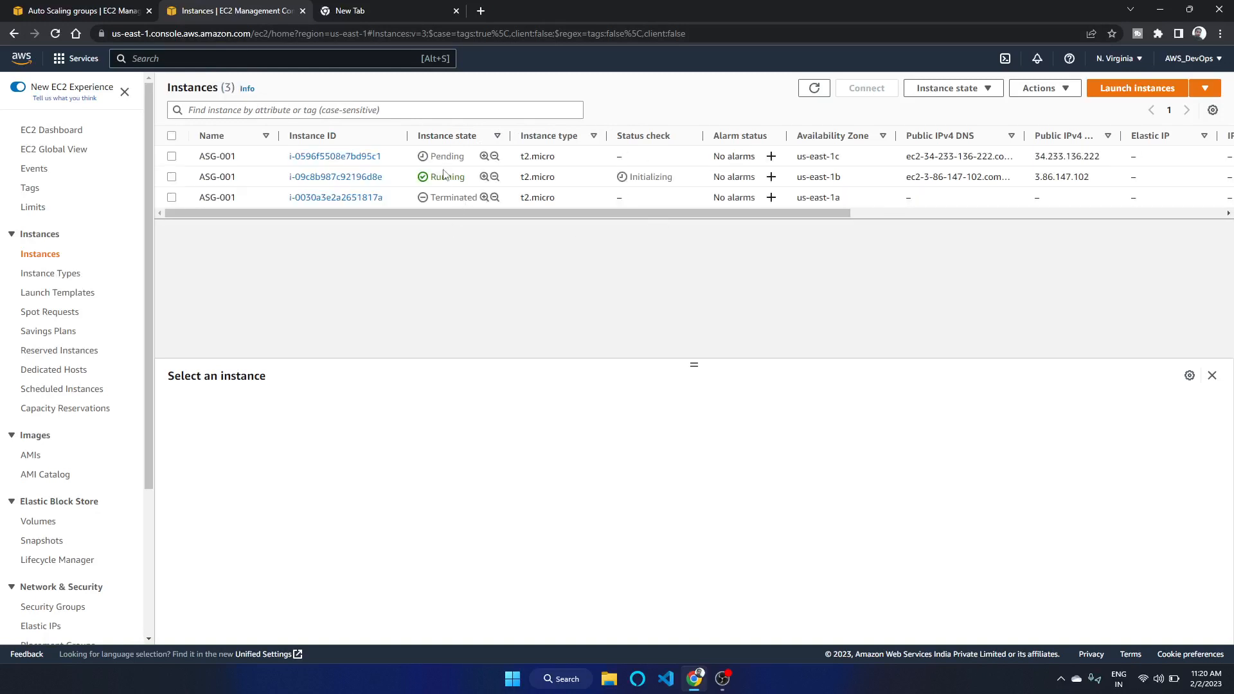
click(437, 157)
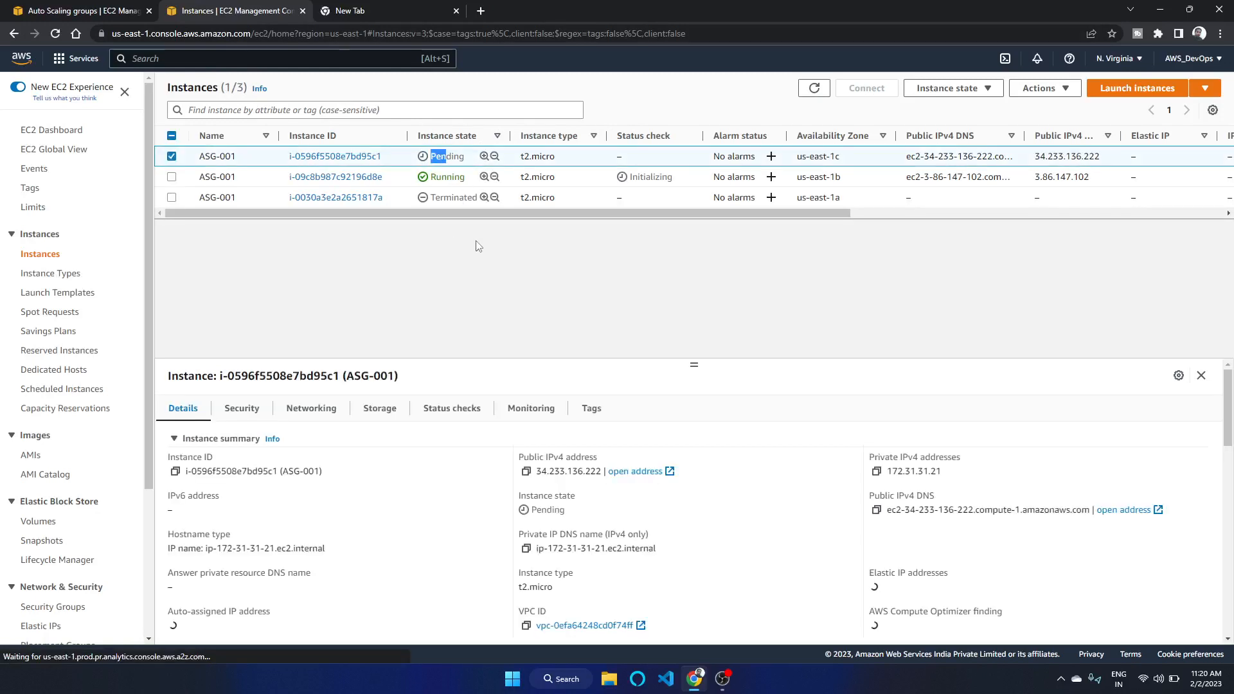
click(171, 156)
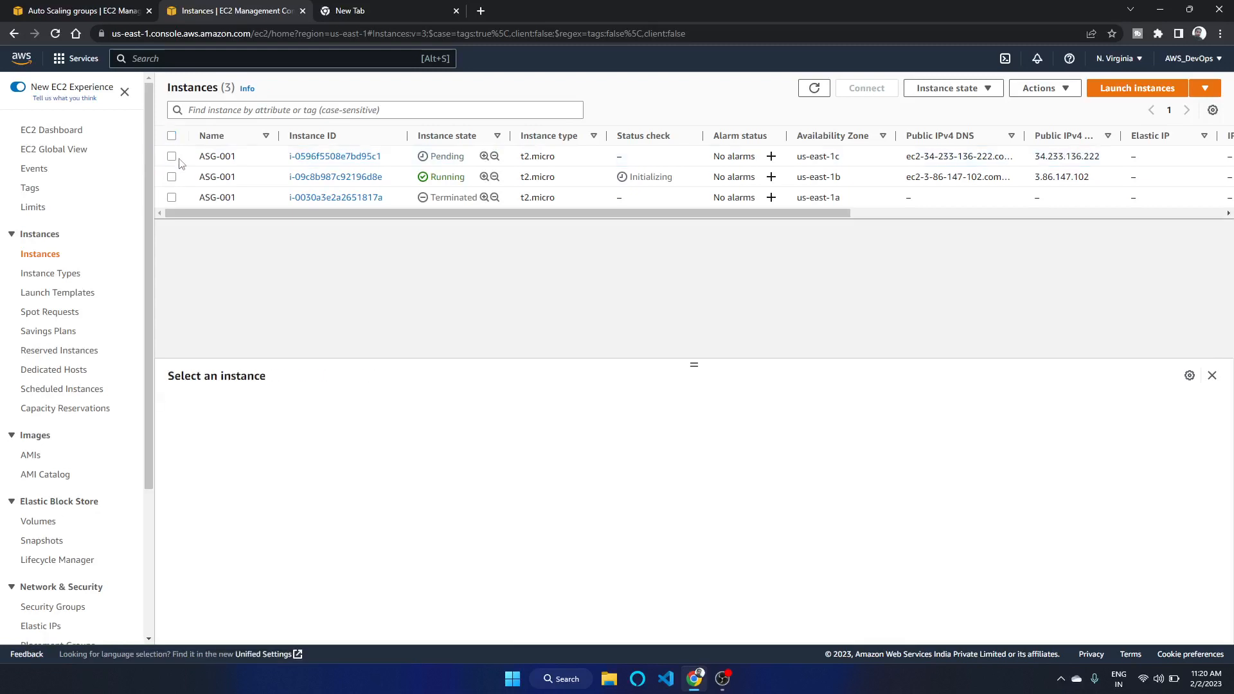
Delete the Auto Scaling group ASG-1, entering delete as the confirmation word
click(117, 12)
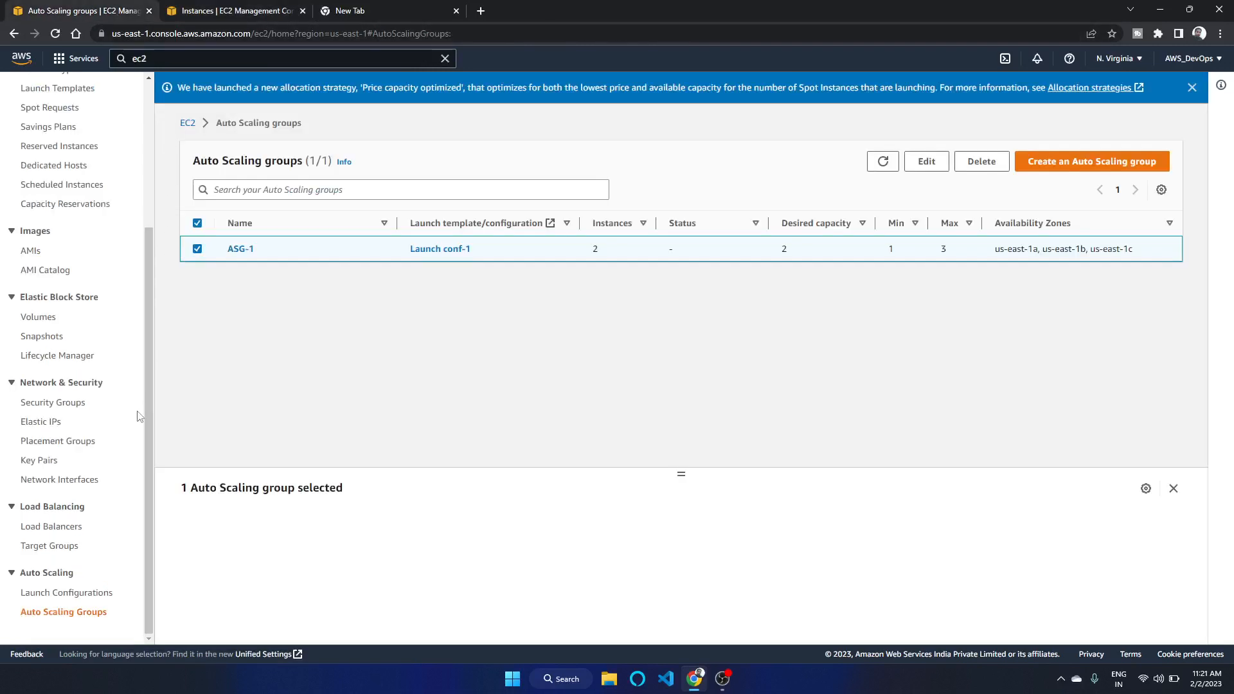
click(981, 161)
double_click(629, 393)
right_click(632, 396)
click(645, 403)
click(581, 408)
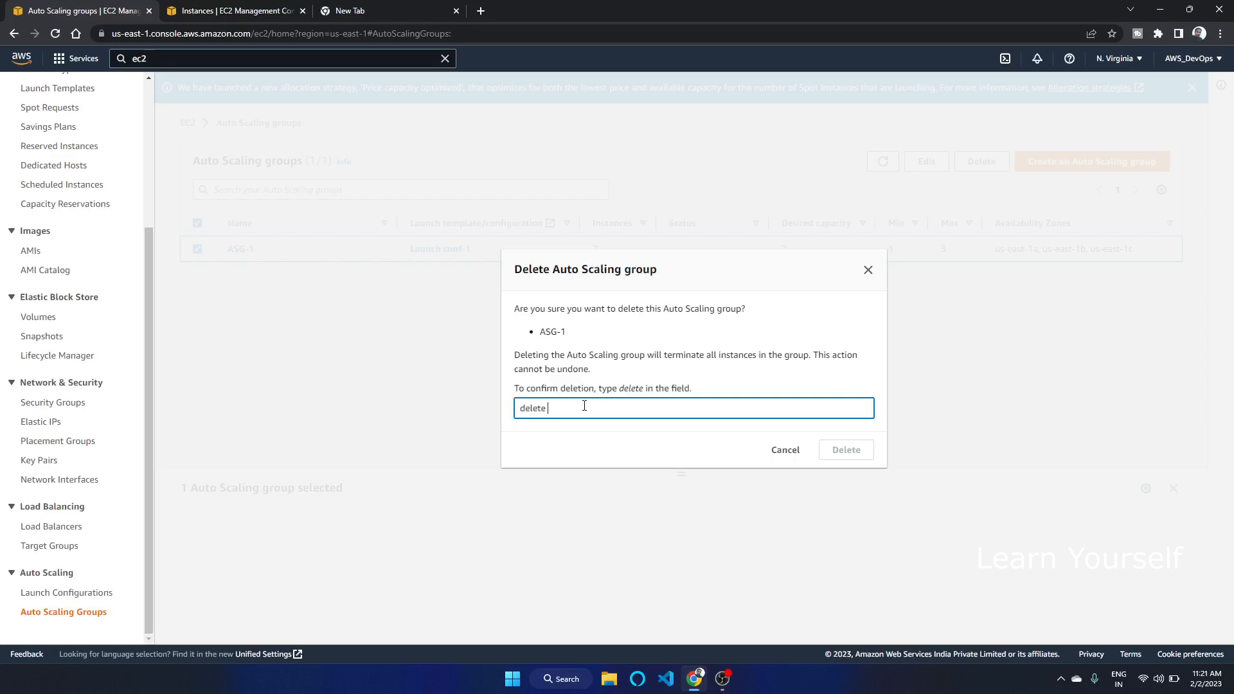
click(854, 450)
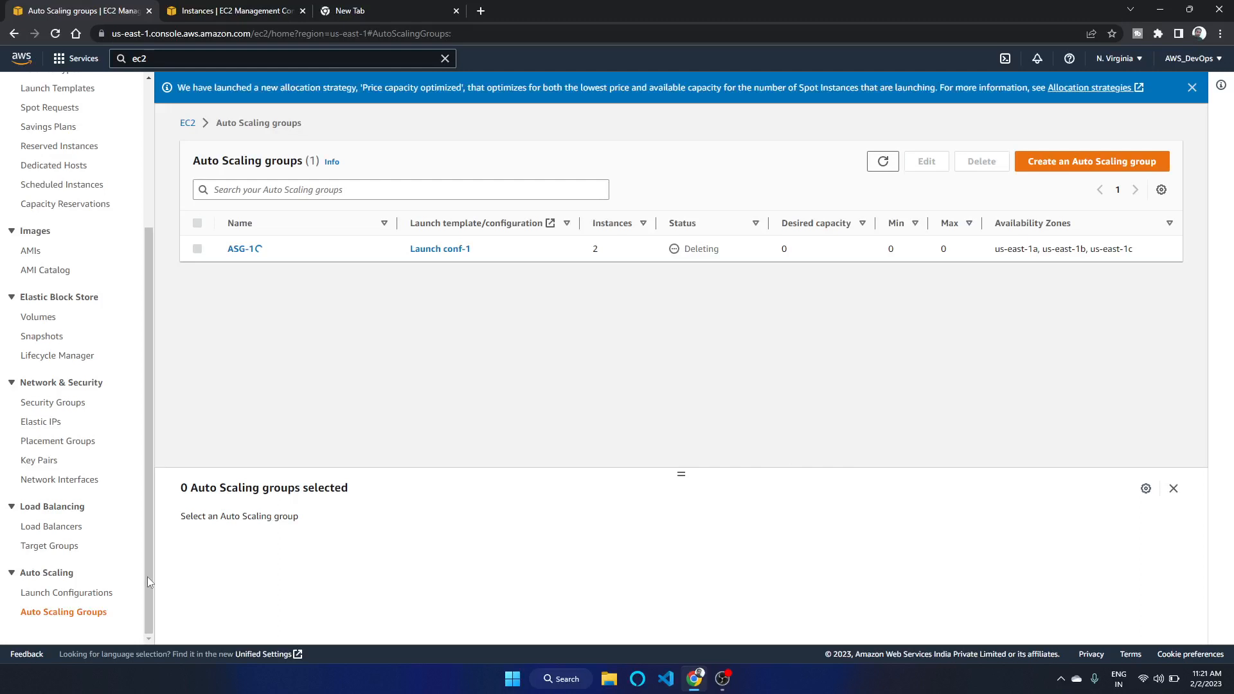
Delete the launch configuration Launch conf-1
click(94, 595)
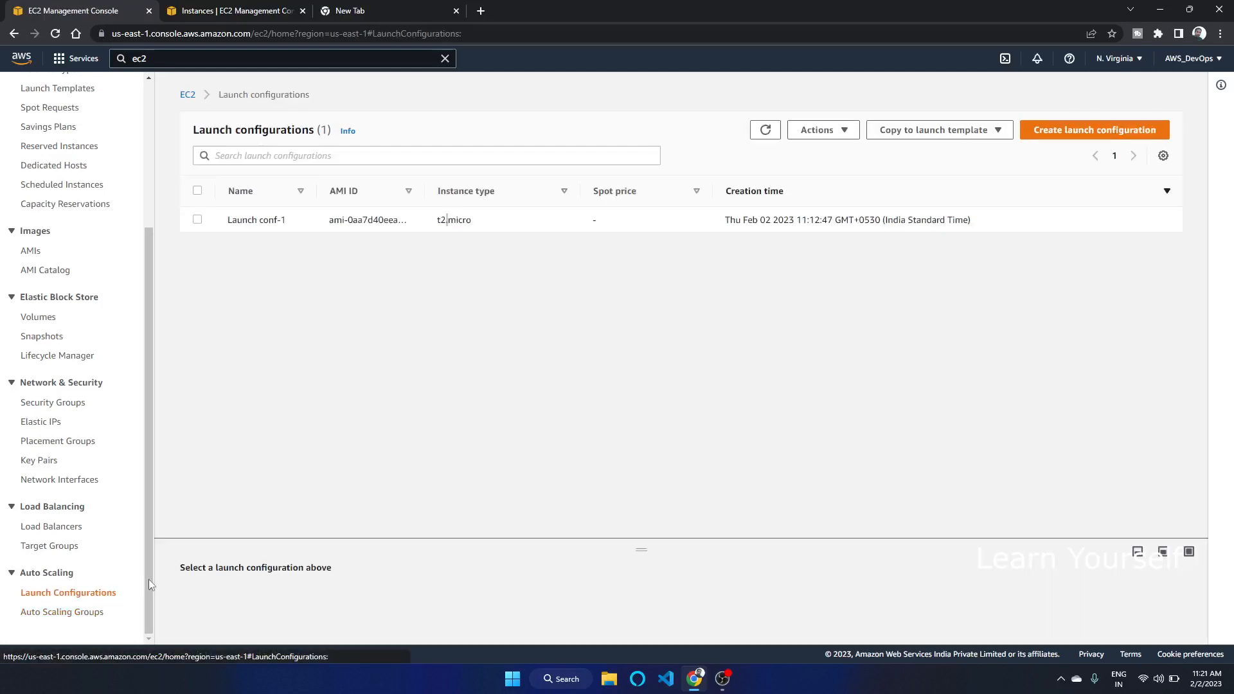
click(196, 221)
click(819, 131)
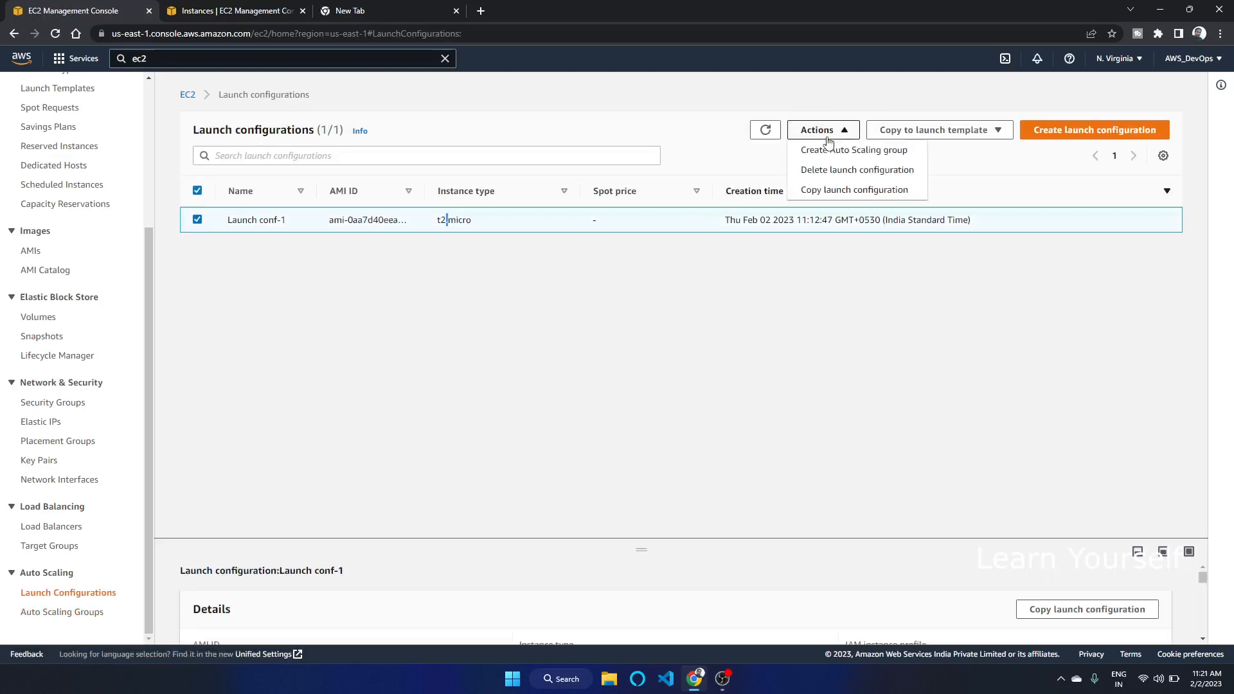
click(842, 169)
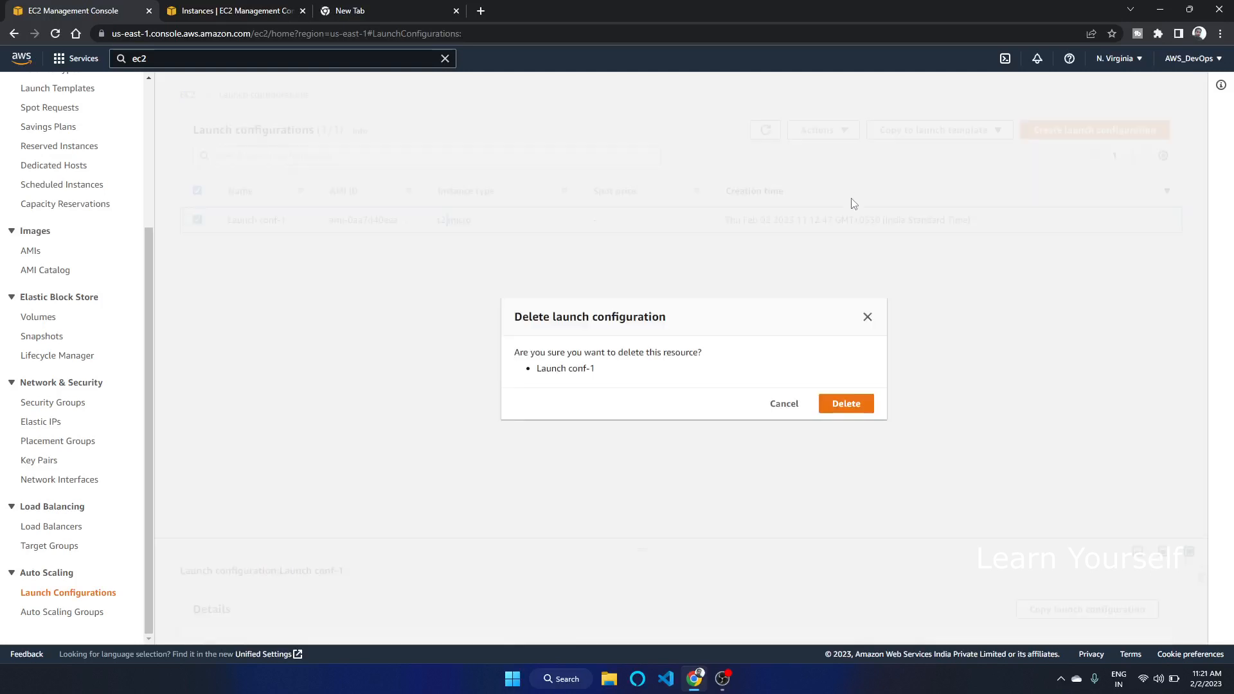
click(858, 416)
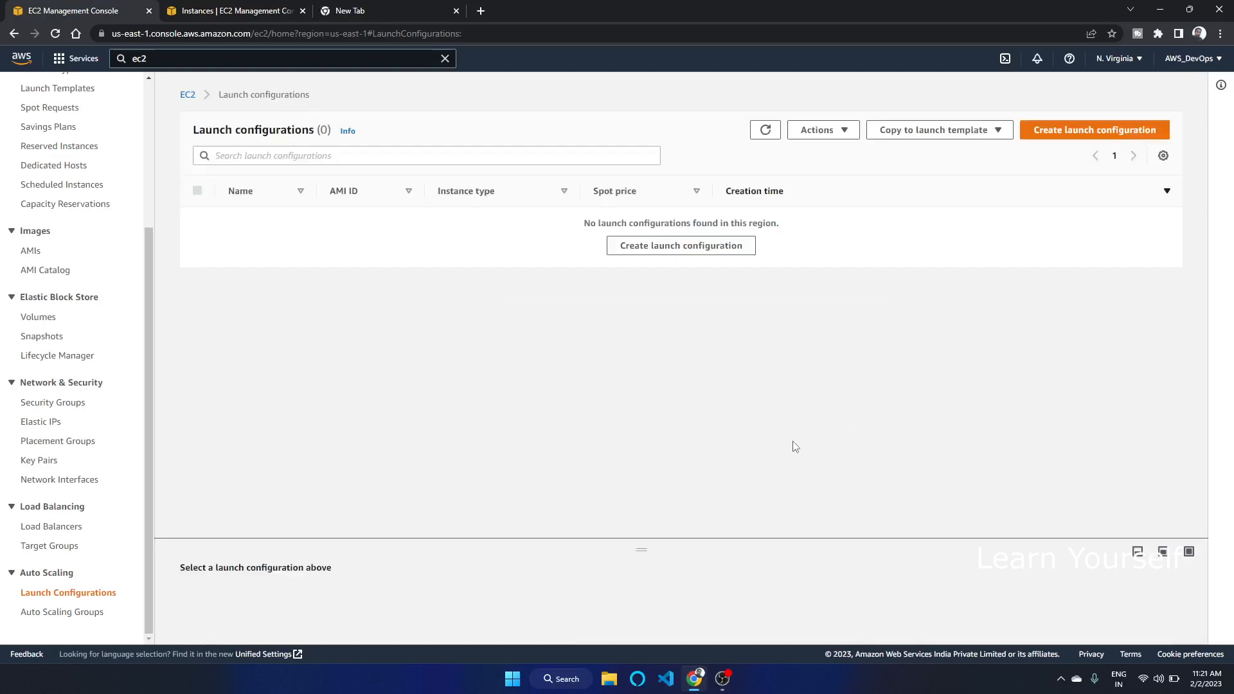
Delete the load balancer CLB, entering confirm as the confirmation word
click(77, 528)
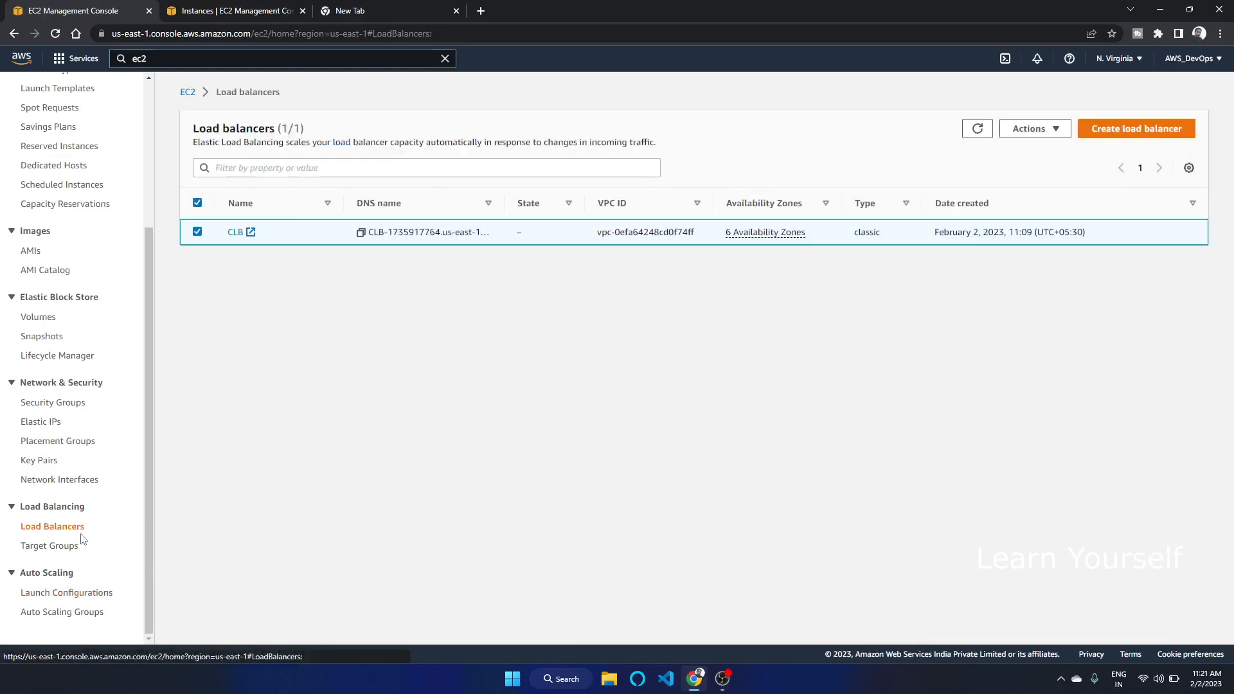
click(1030, 130)
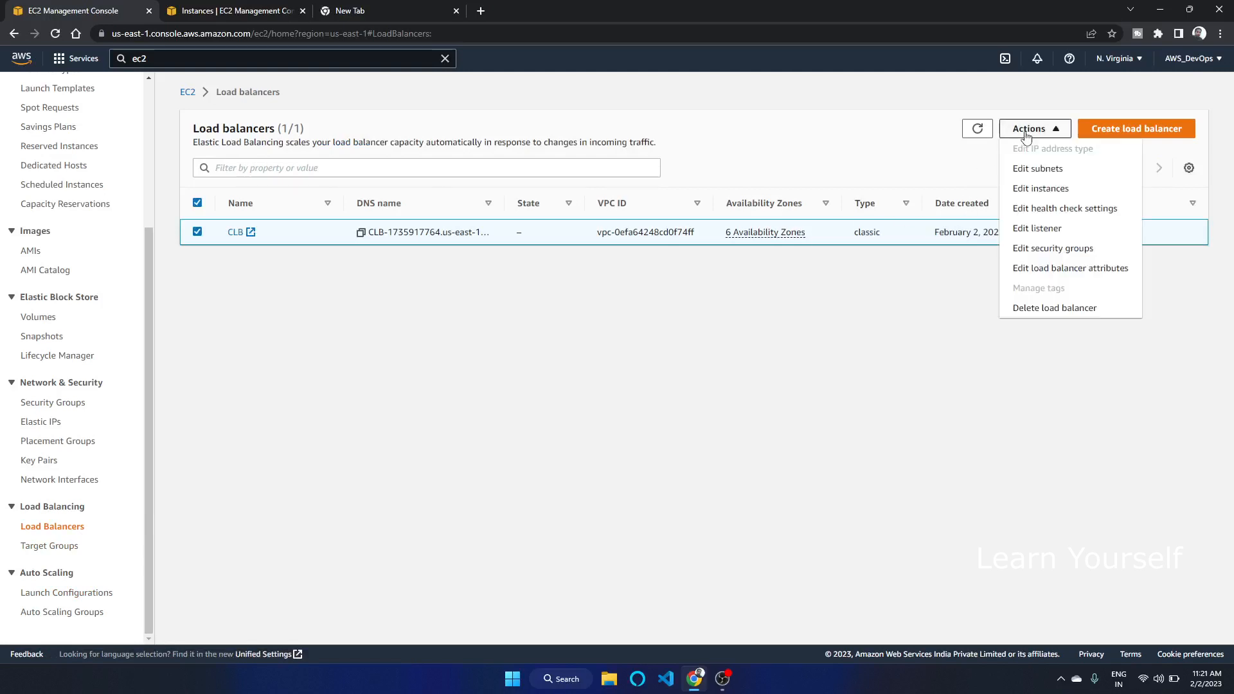
click(1042, 311)
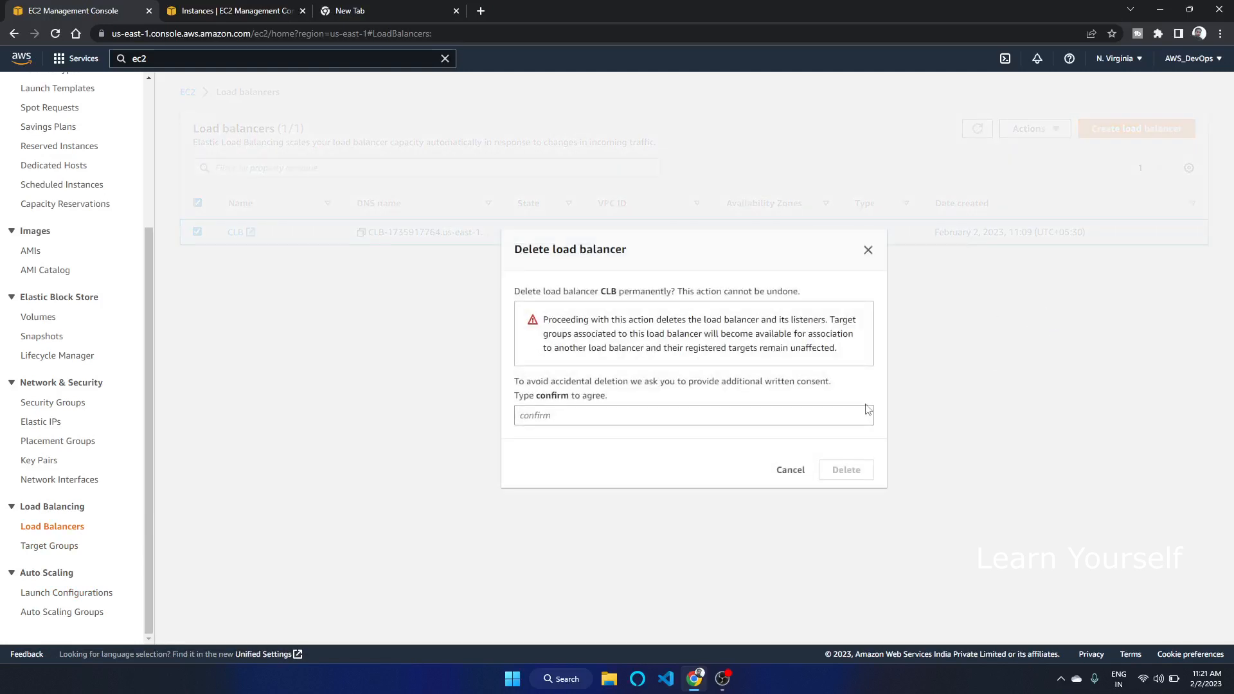
double_click(555, 395)
key(ctrl+c)
click(533, 416)
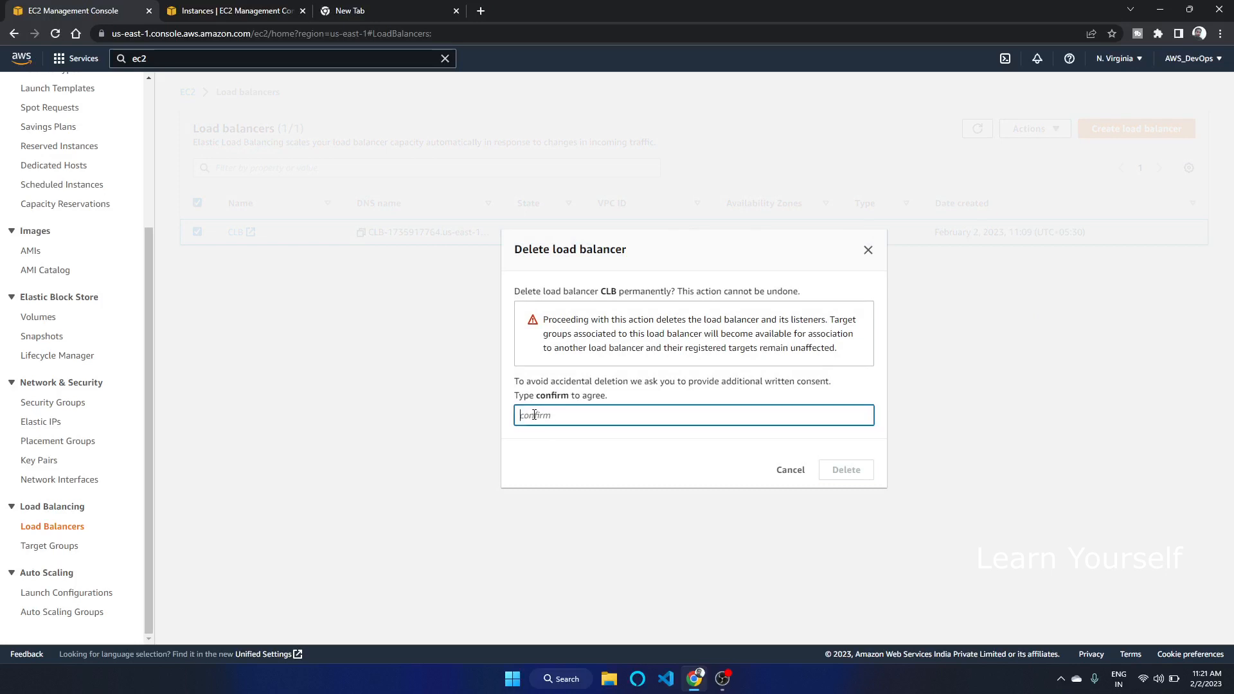
key(ctrl+v)
click(842, 470)
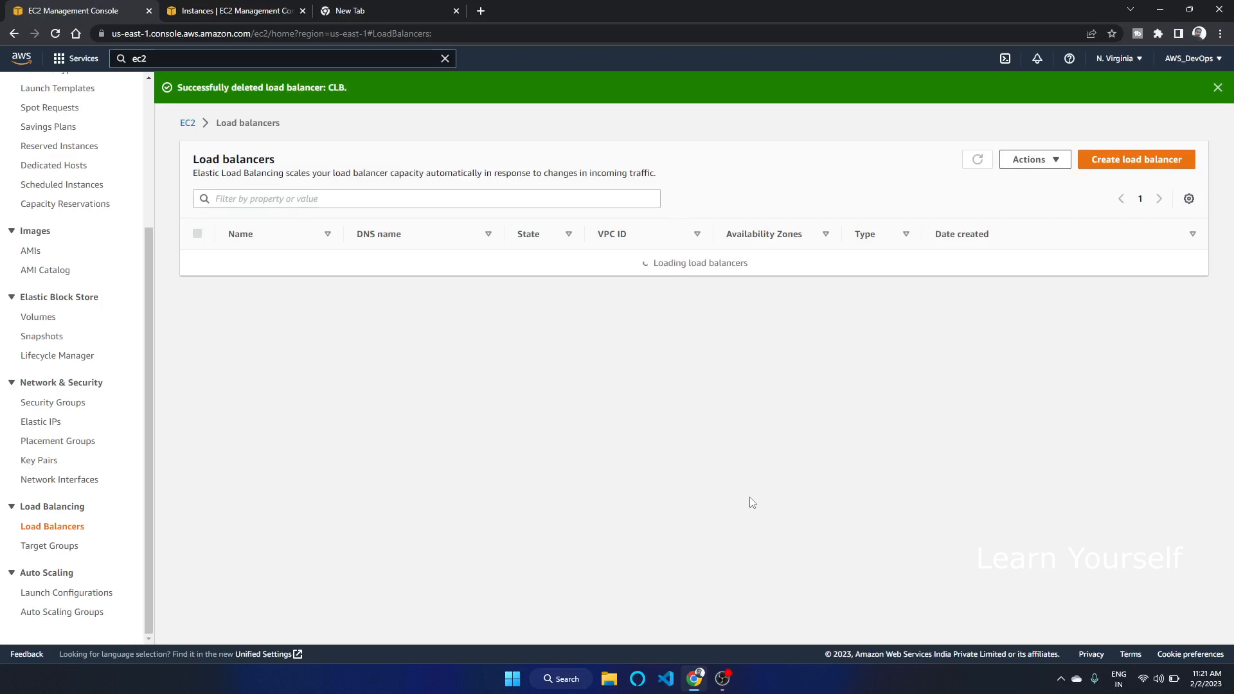
Switch between browser tabs and refresh the instances list to check the instances' states
click(221, 9)
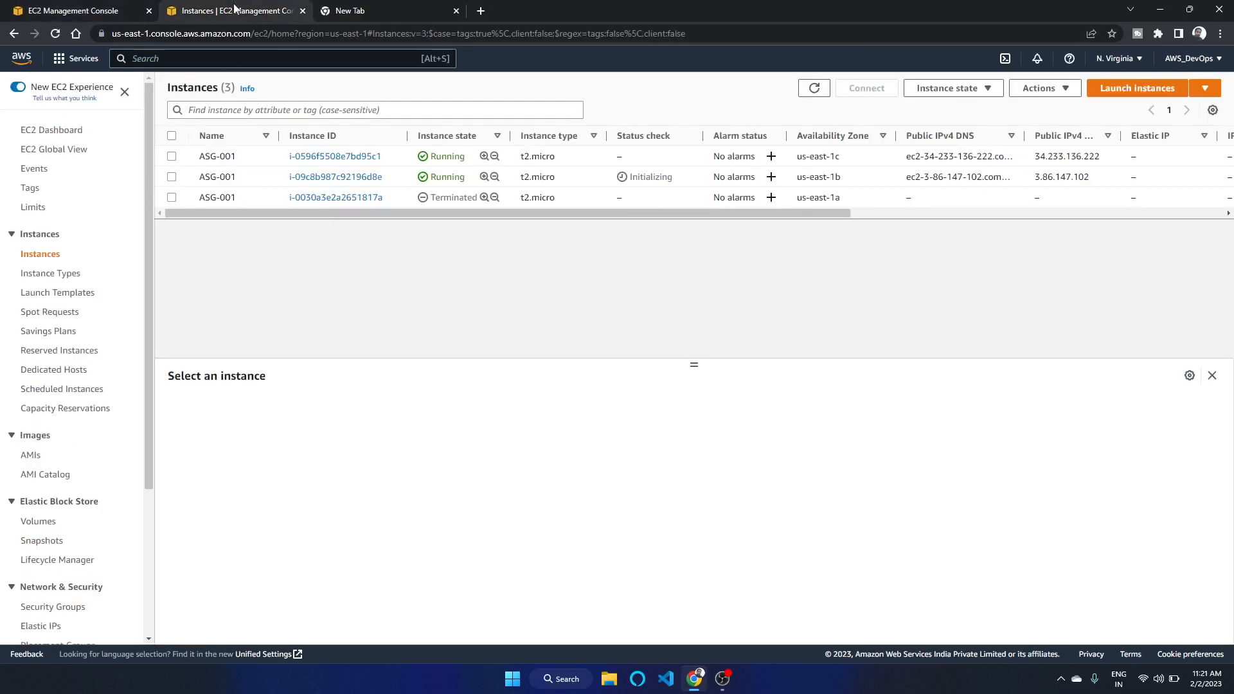
click(814, 88)
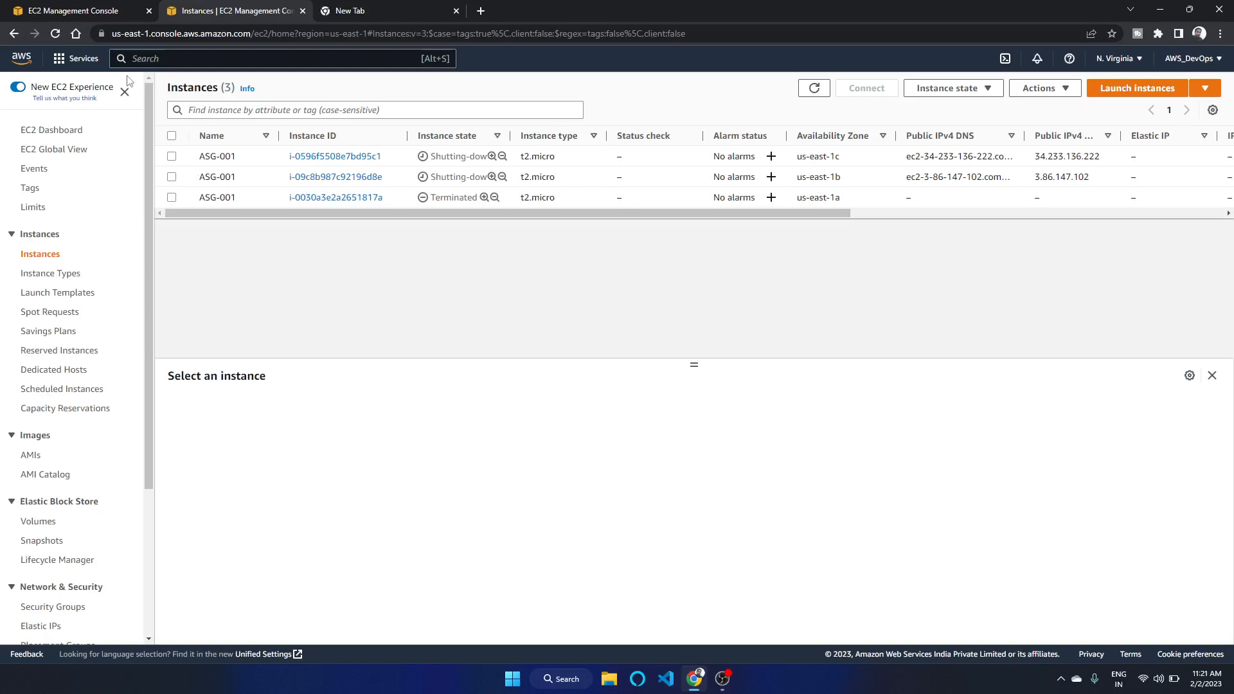
click(89, 12)
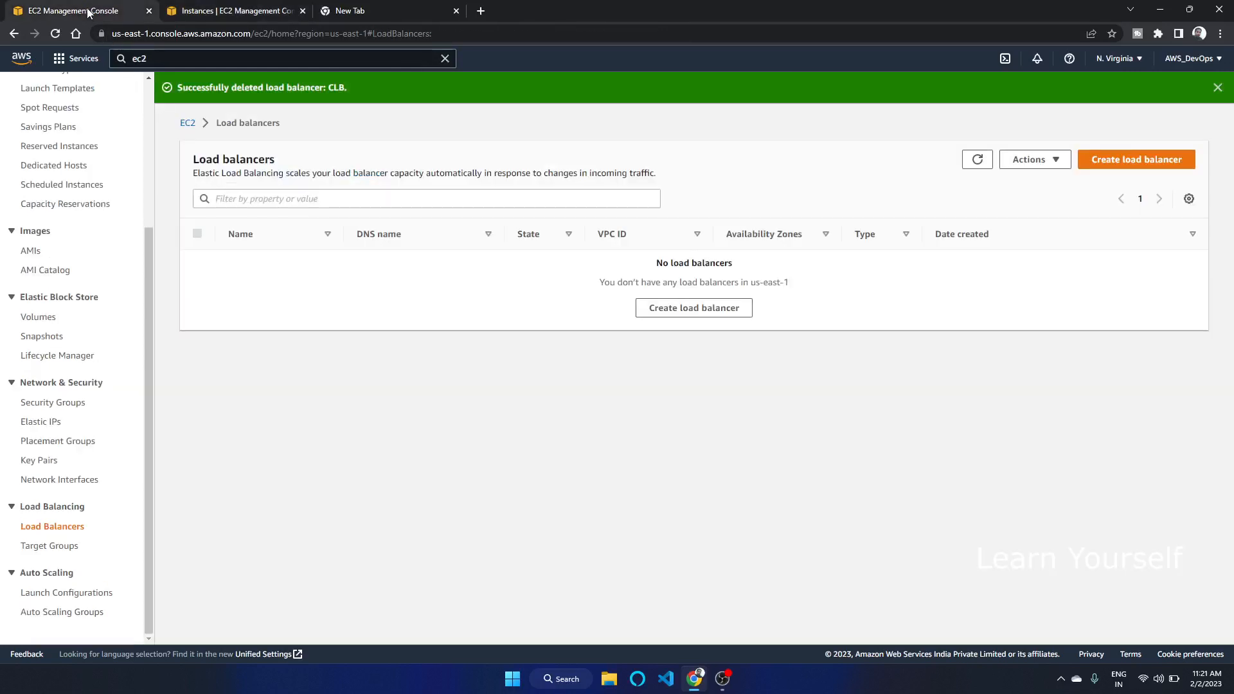
click(212, 11)
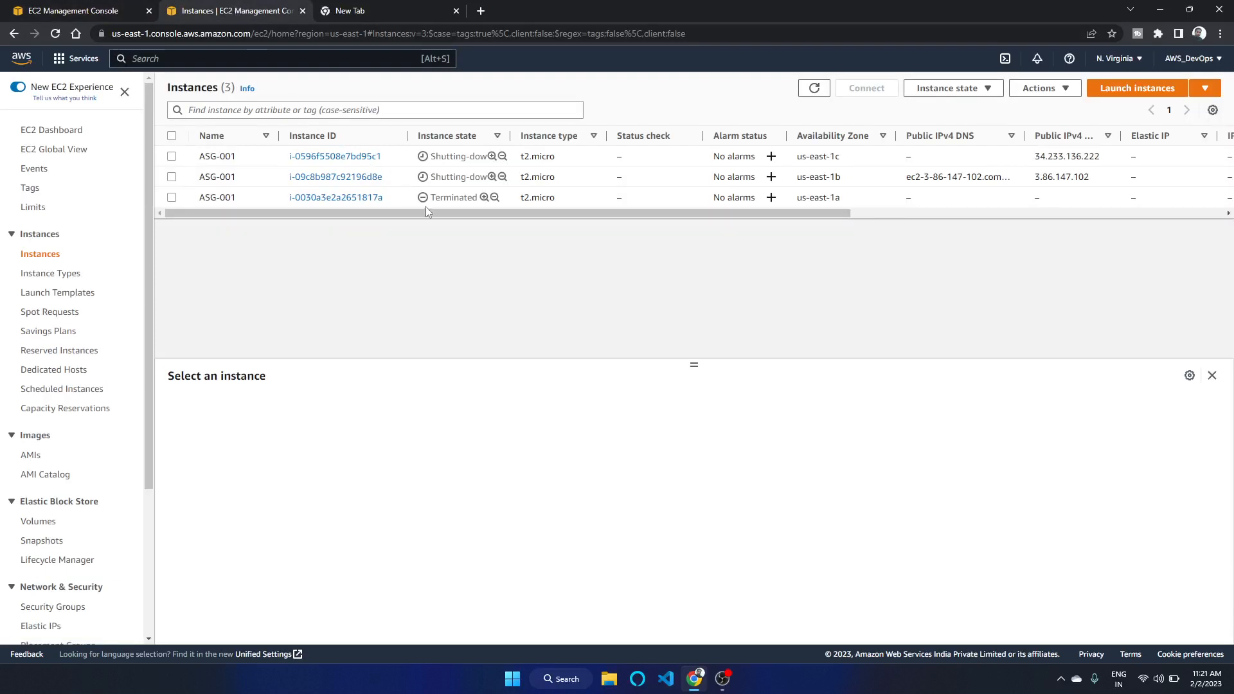